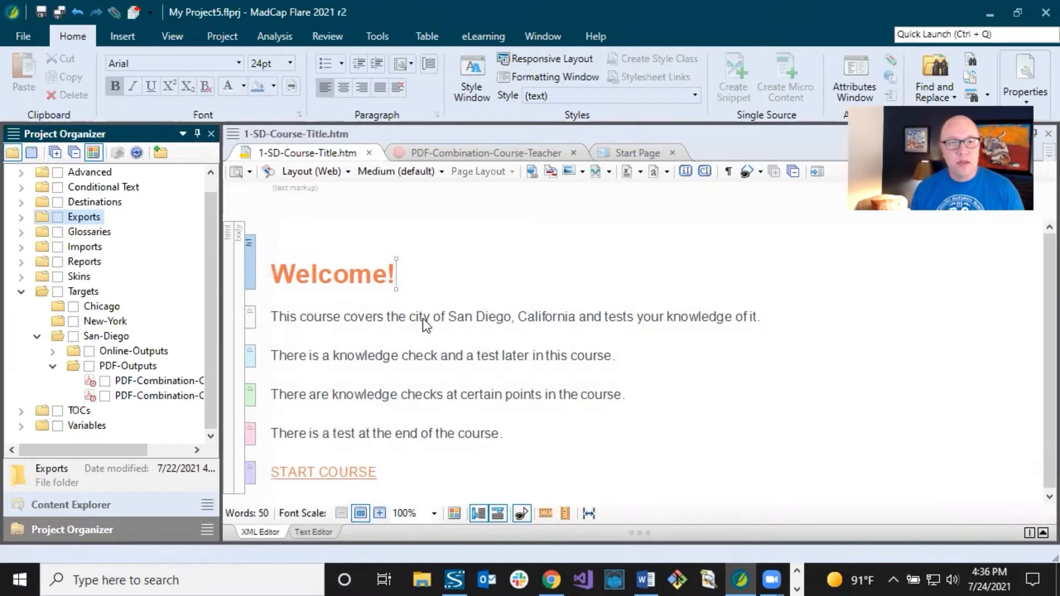
Locate Print-TOC among the project's TOCs and check the primary TOC setting of the PDF-Combination-Course-Teacher target
left_click(21, 412)
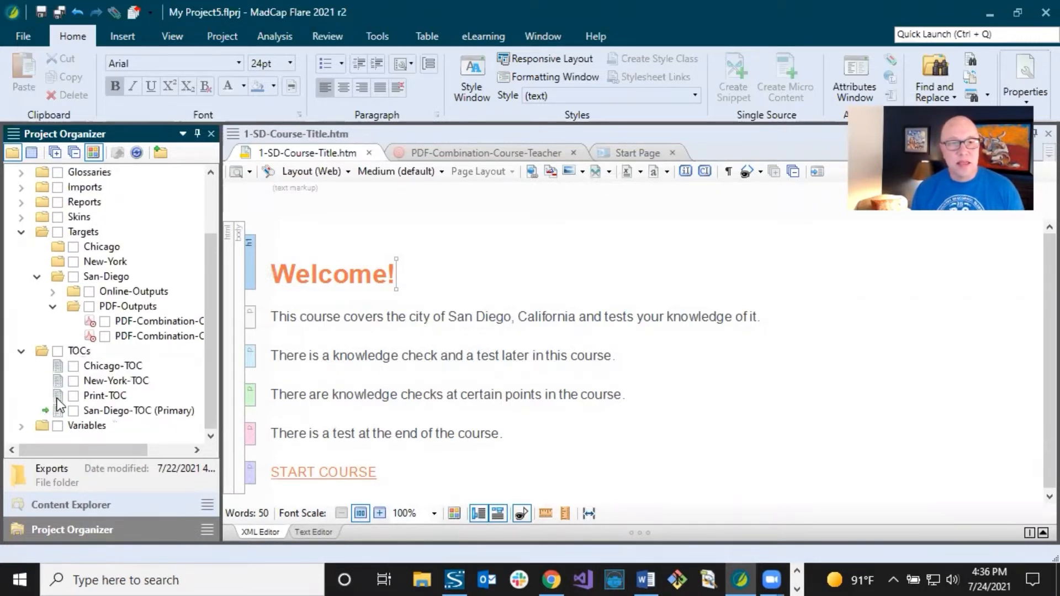
left_click(74, 396)
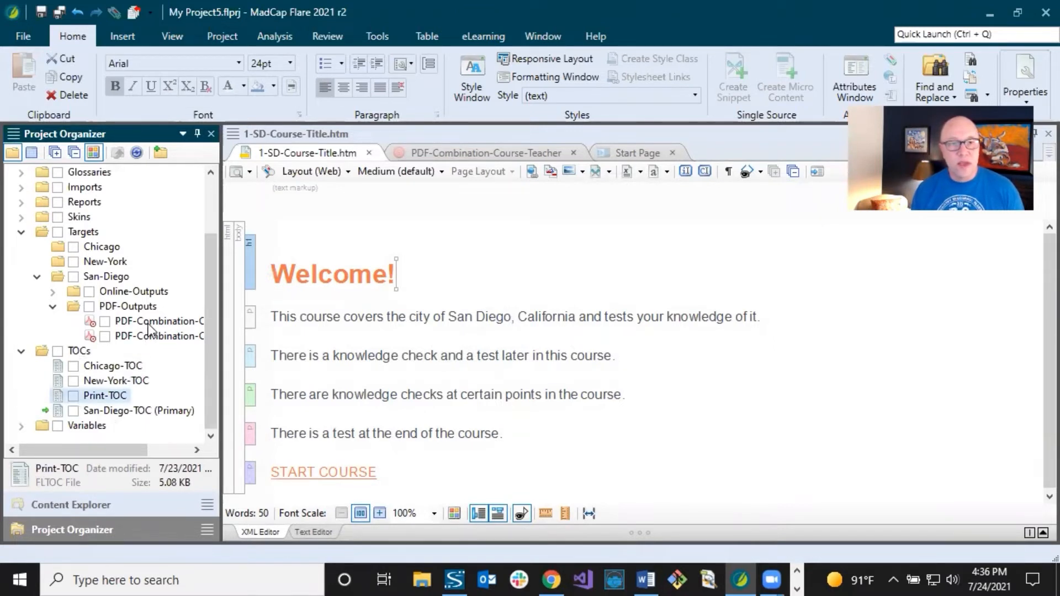
left_click_drag(221, 337, 320, 337)
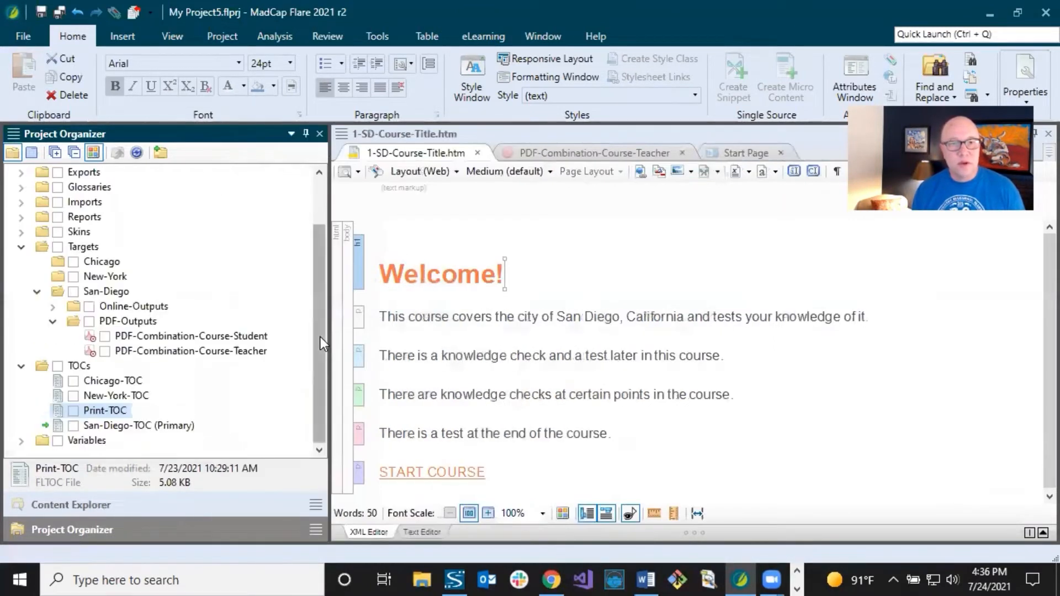
left_click(561, 153)
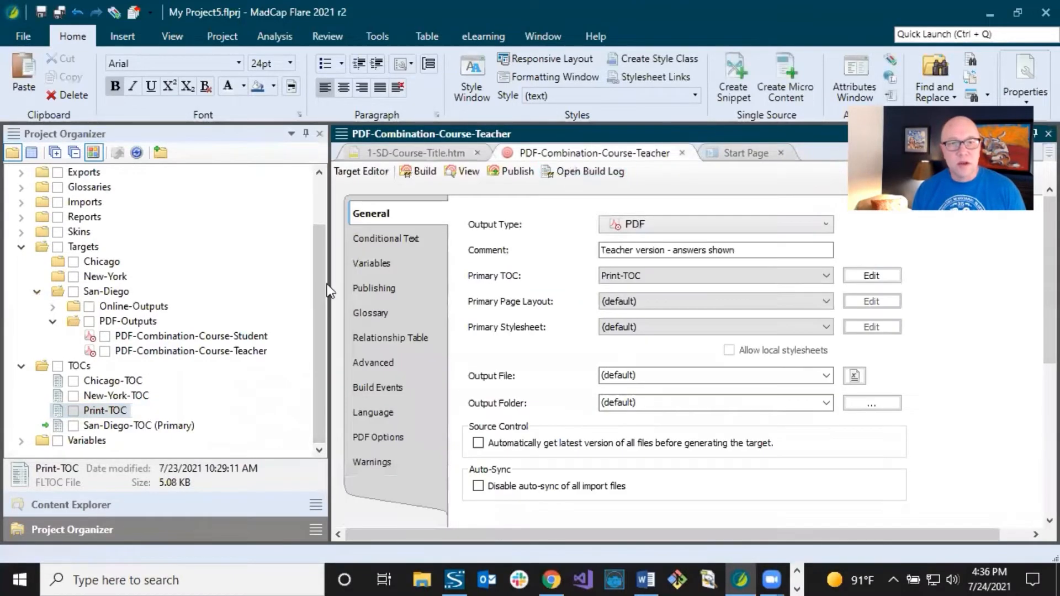
left_click_drag(327, 284, 233, 284)
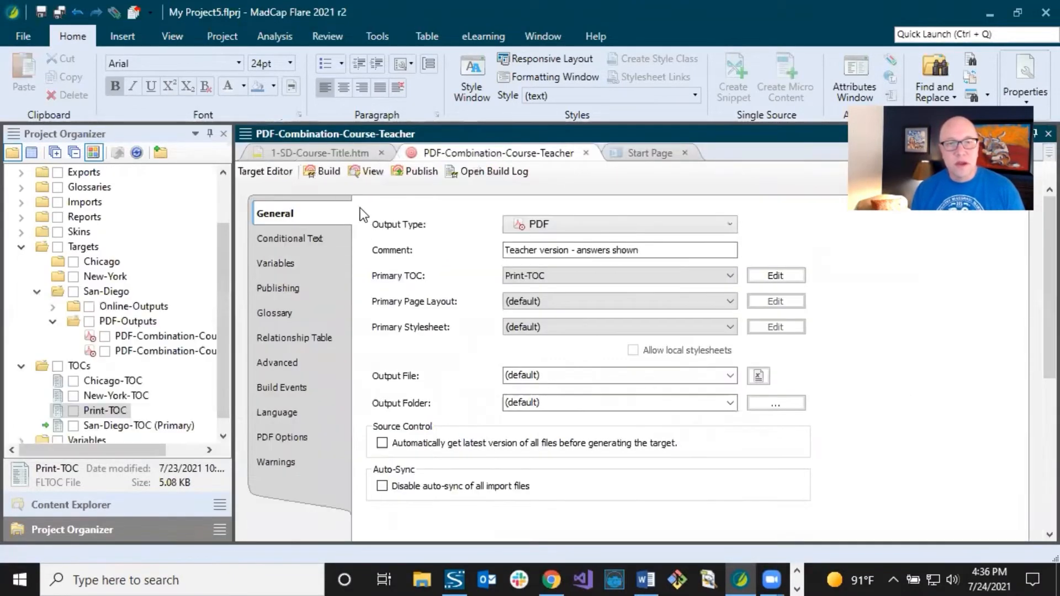
left_click(535, 277)
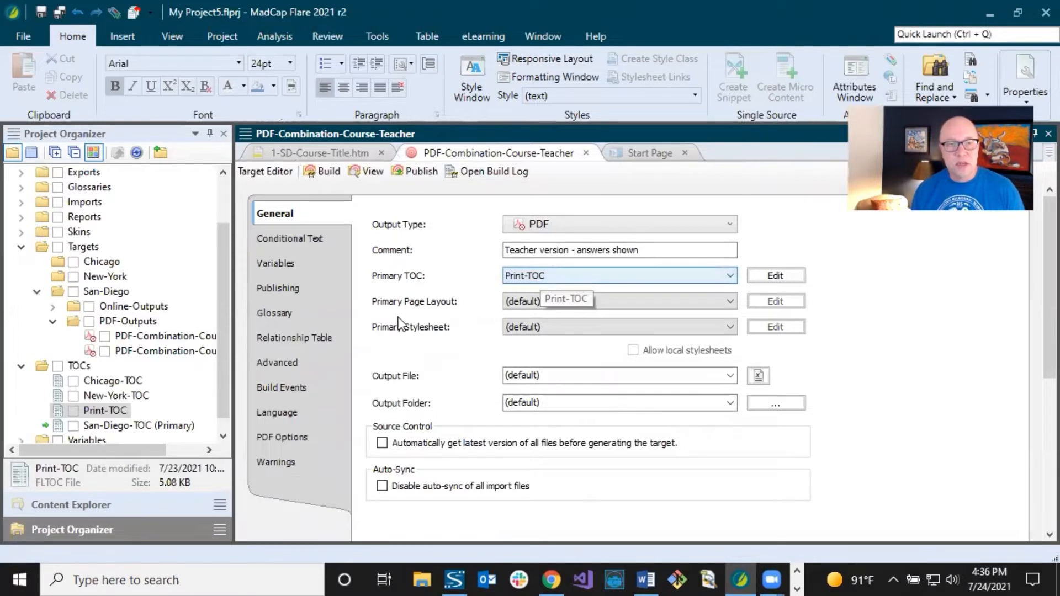
Open Print-TOC and delete its three entries with missing linked files
left_click(104, 410)
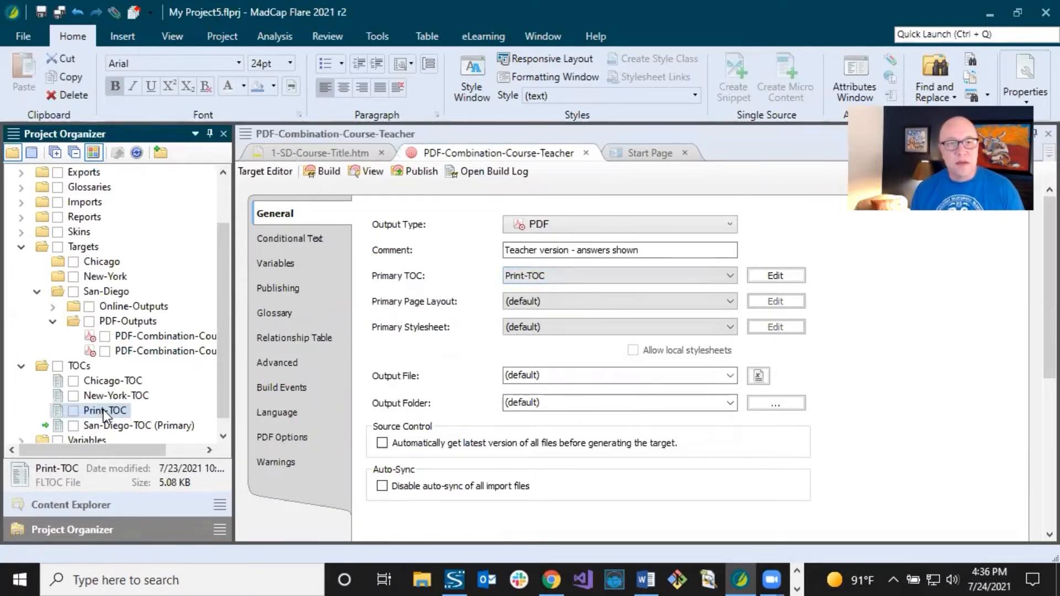
double_click(104, 409)
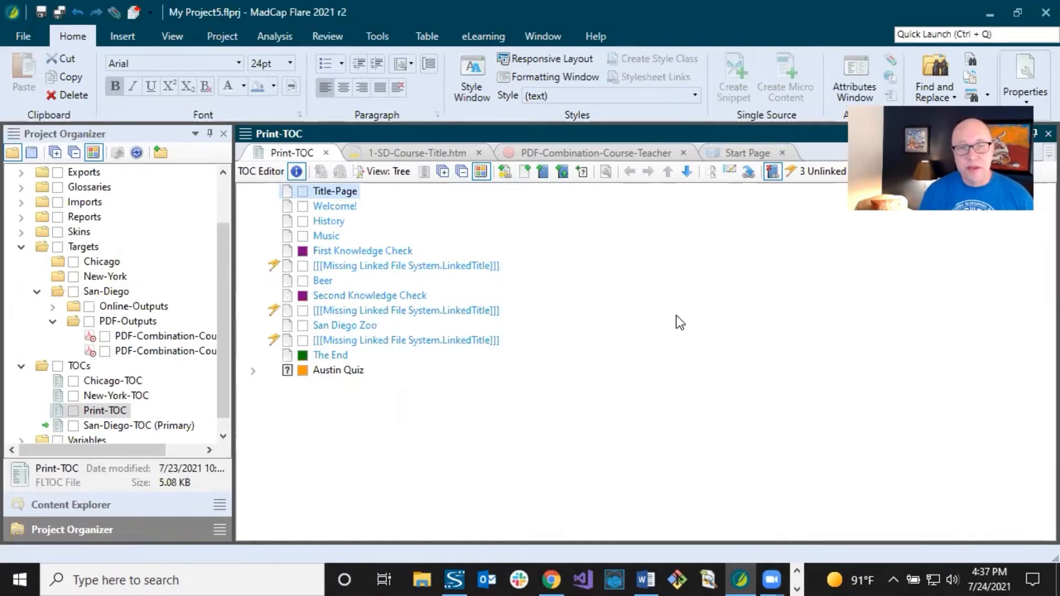
left_click(461, 268)
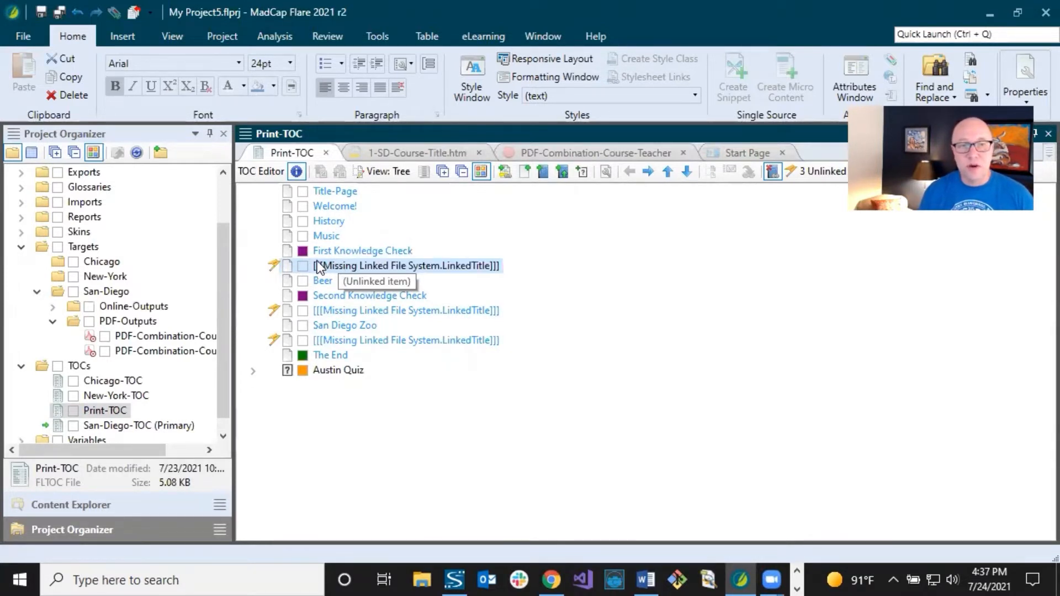
left_click(390, 297)
left_click(393, 270)
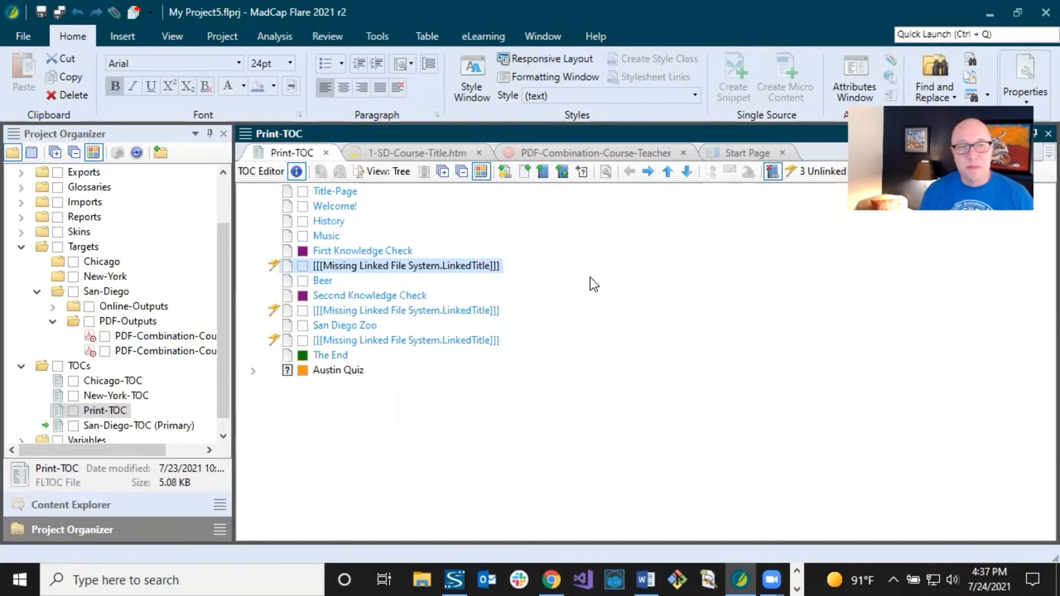
key("Delete")
left_click(425, 297)
key("Delete")
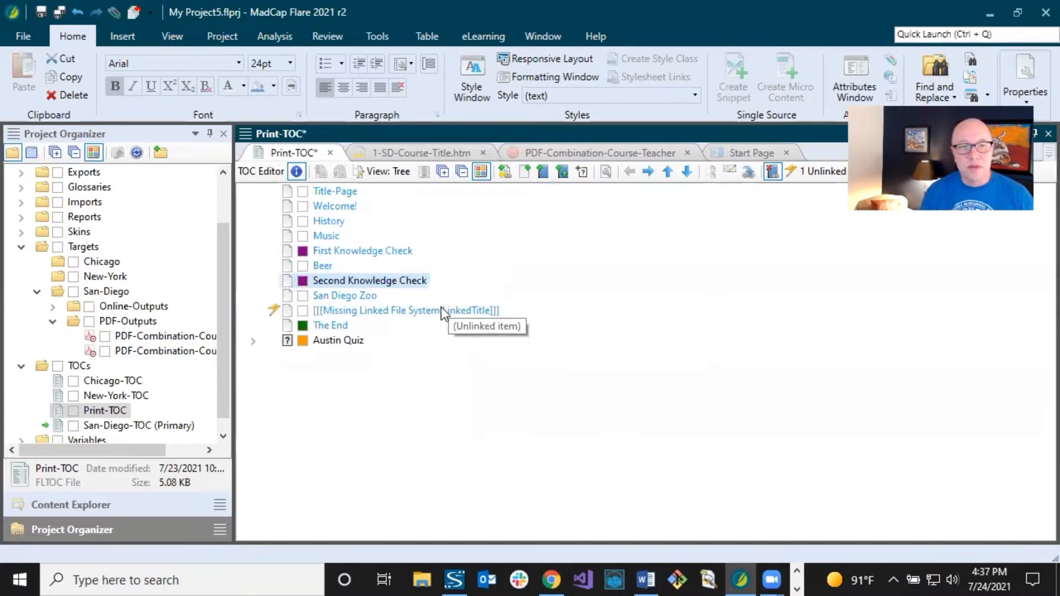
left_click(440, 310)
key("Delete")
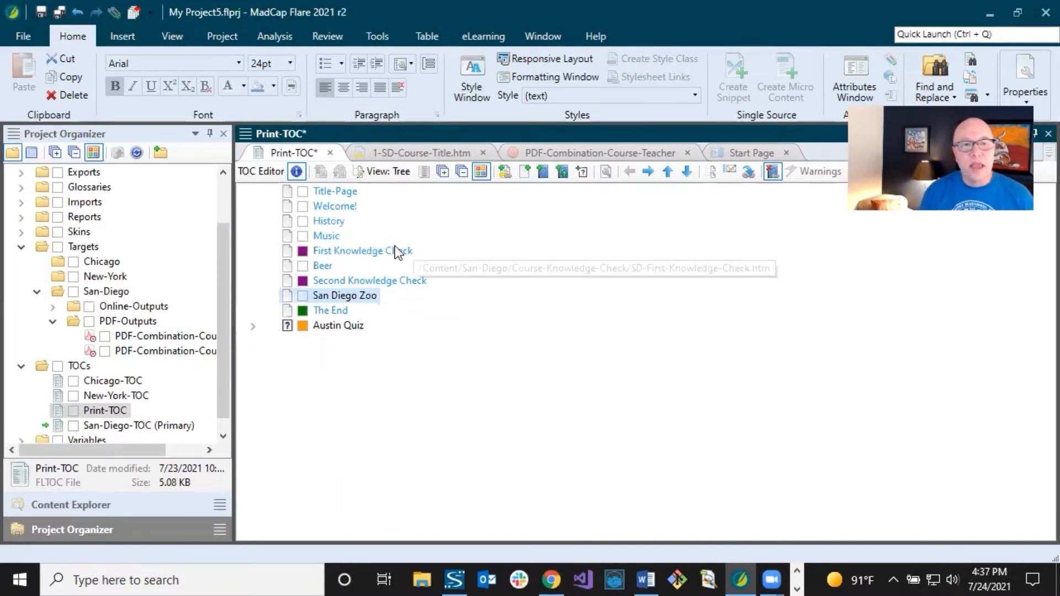
Move First Knowledge Check directly below History and Second Knowledge Check directly below Music in Print-TOC
left_click_drag(322, 250, 323, 236)
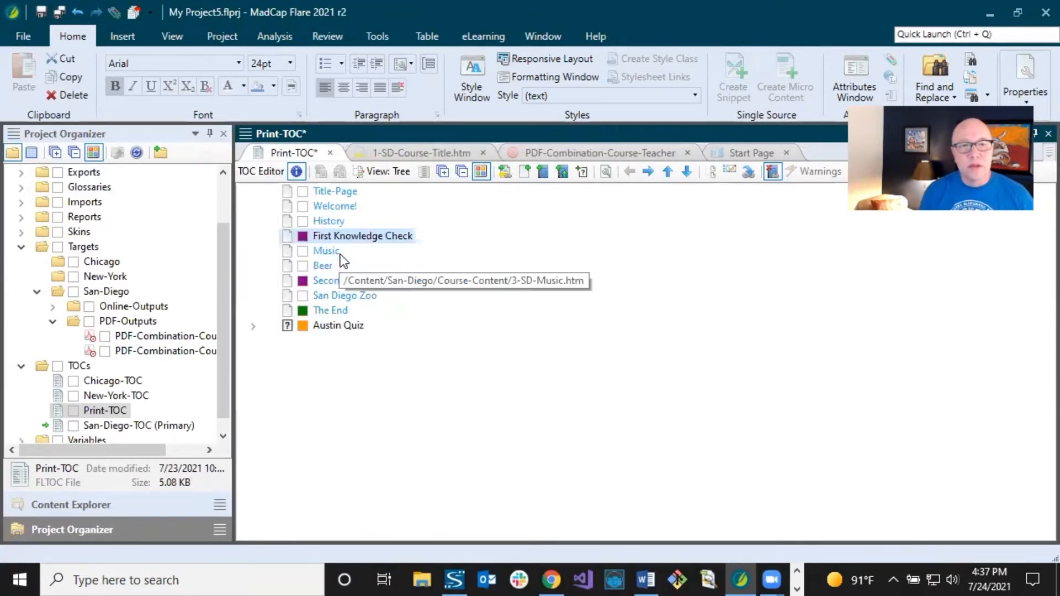
left_click_drag(320, 280, 326, 262)
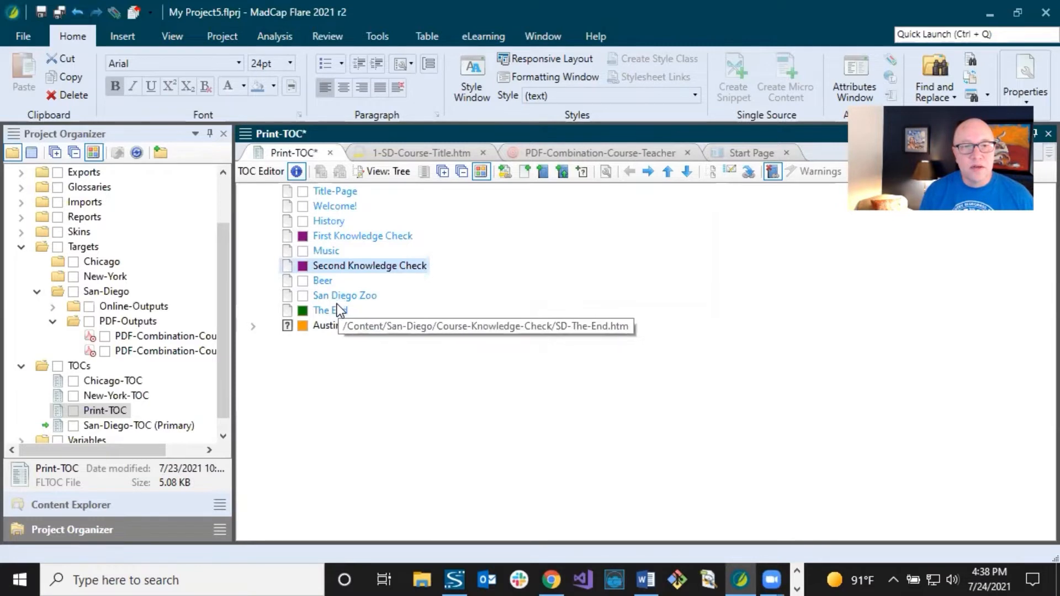
Add the SD-Third-Knowledge-Check topic from San-Diego's Course-Knowledge-Check folder between San Diego Zoo and The End, and save Print-TOC
left_click(88, 505)
scroll(59, 345, "down", 1)
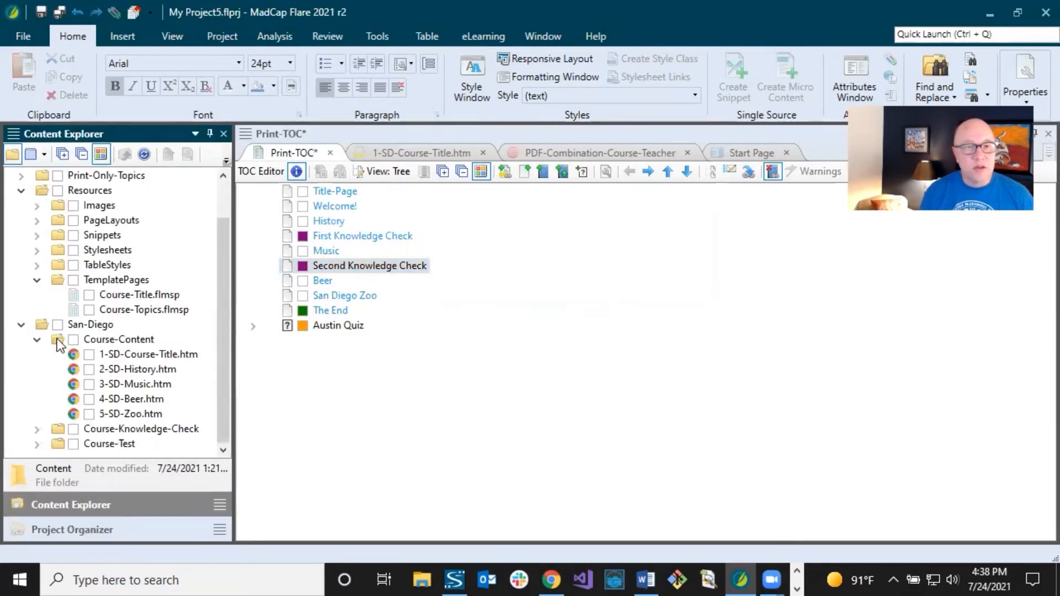
left_click(36, 429)
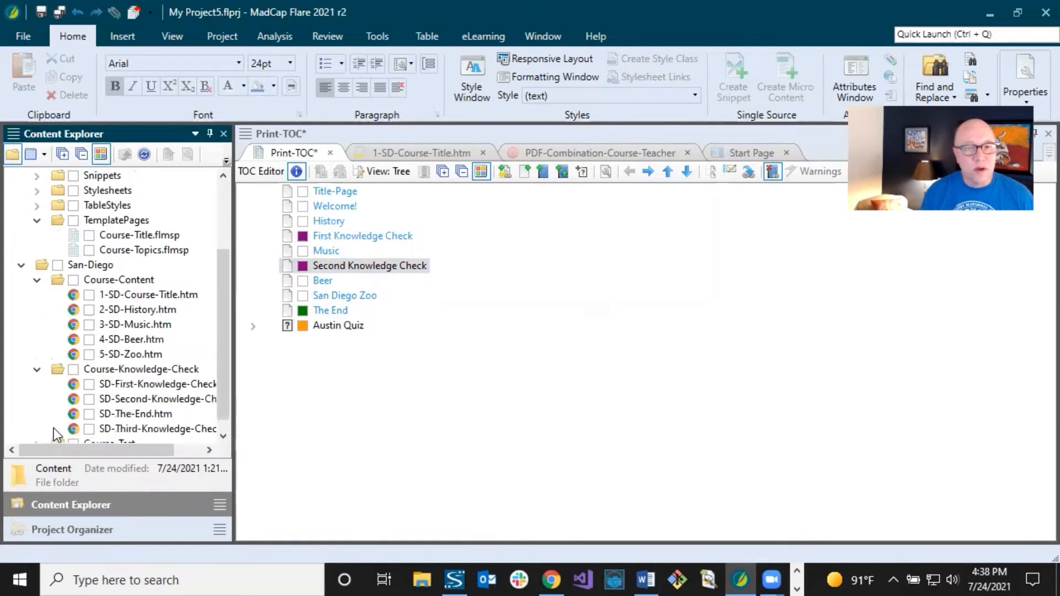
left_click_drag(101, 430, 325, 307)
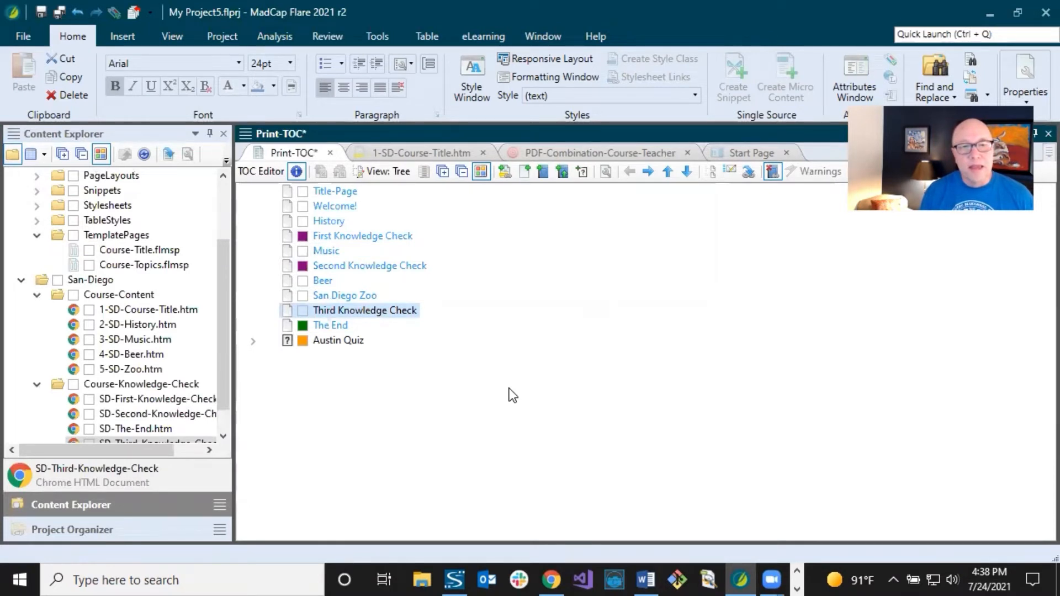
left_click(253, 342)
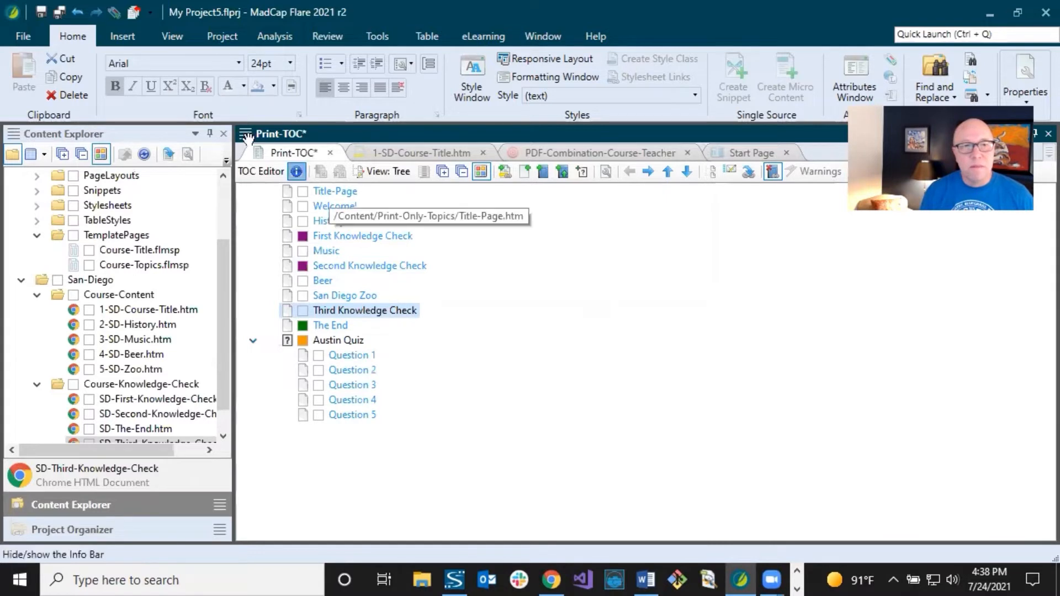
left_click(42, 12)
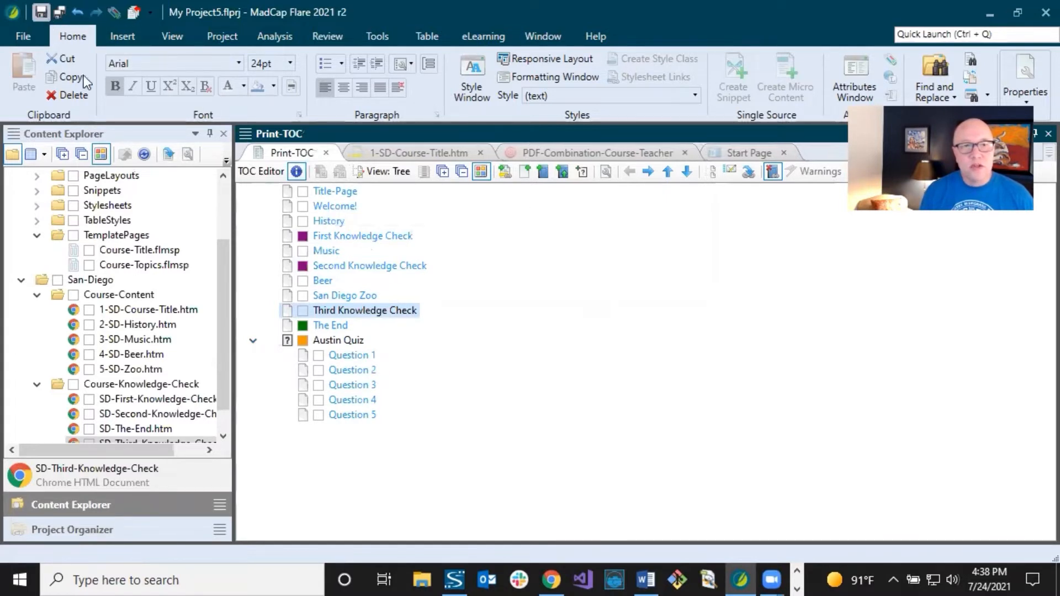
Find Title-Page.htm in the Print-Only-Topics content folder and open the topic linked to the Title-Page entry of Print-TOC
left_click(317, 191)
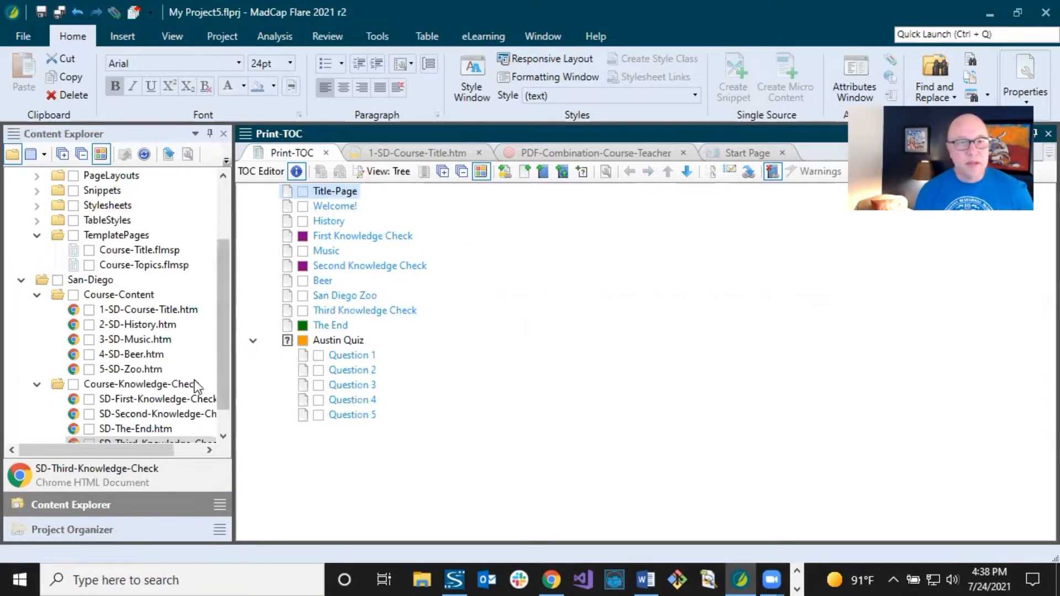
left_click_drag(224, 281, 226, 221)
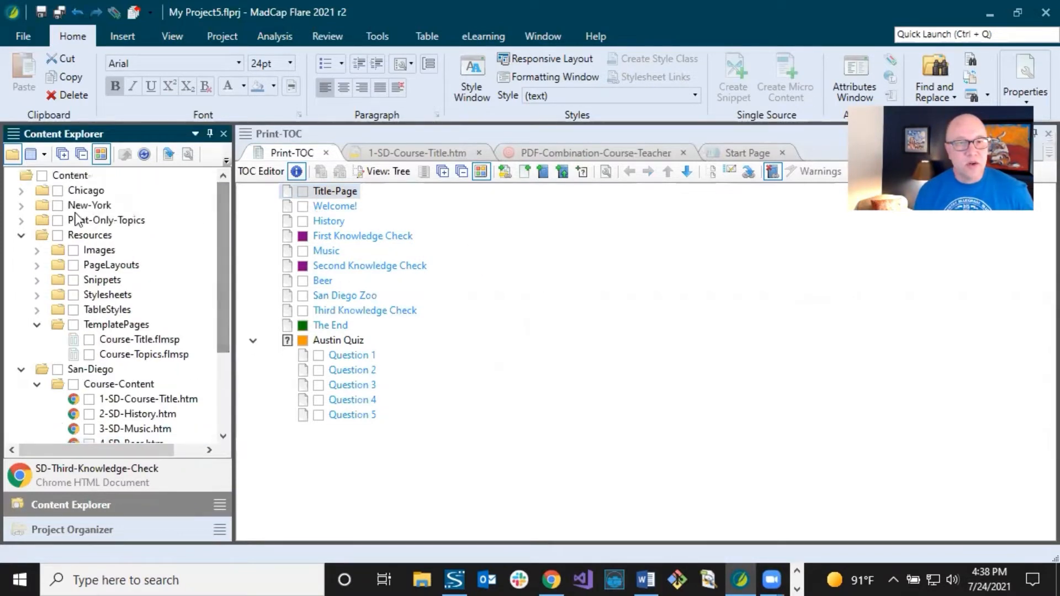
left_click(22, 235)
left_click(22, 250)
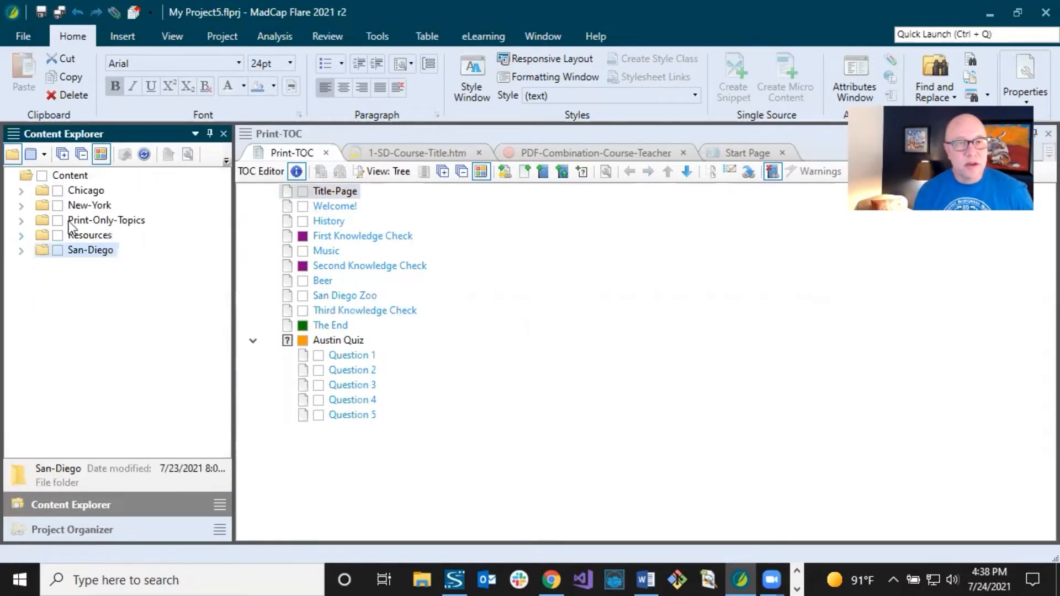
left_click(34, 220)
left_click(21, 220)
left_click(89, 235)
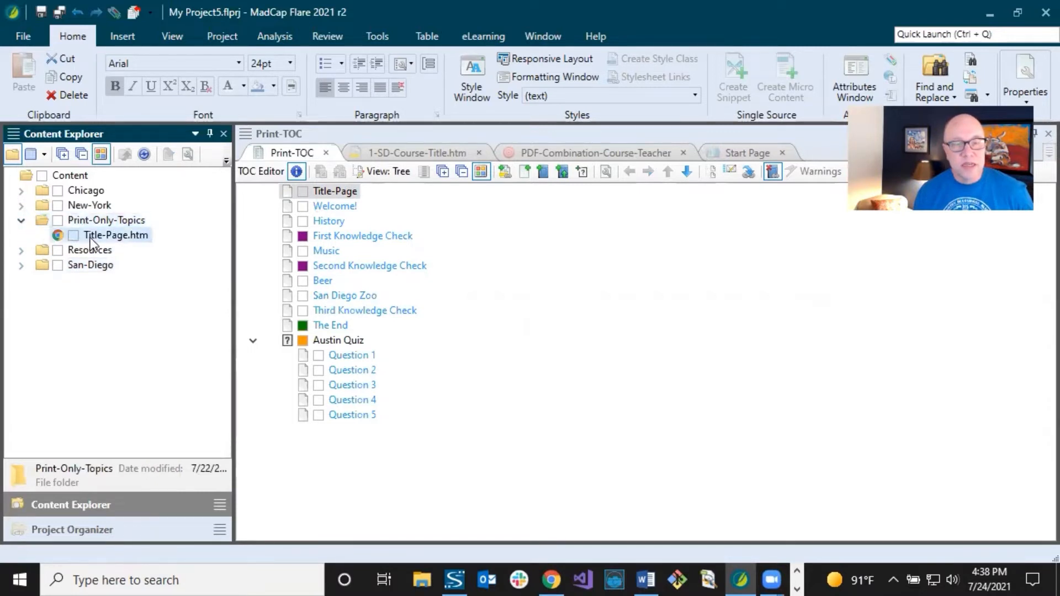
left_click(334, 192)
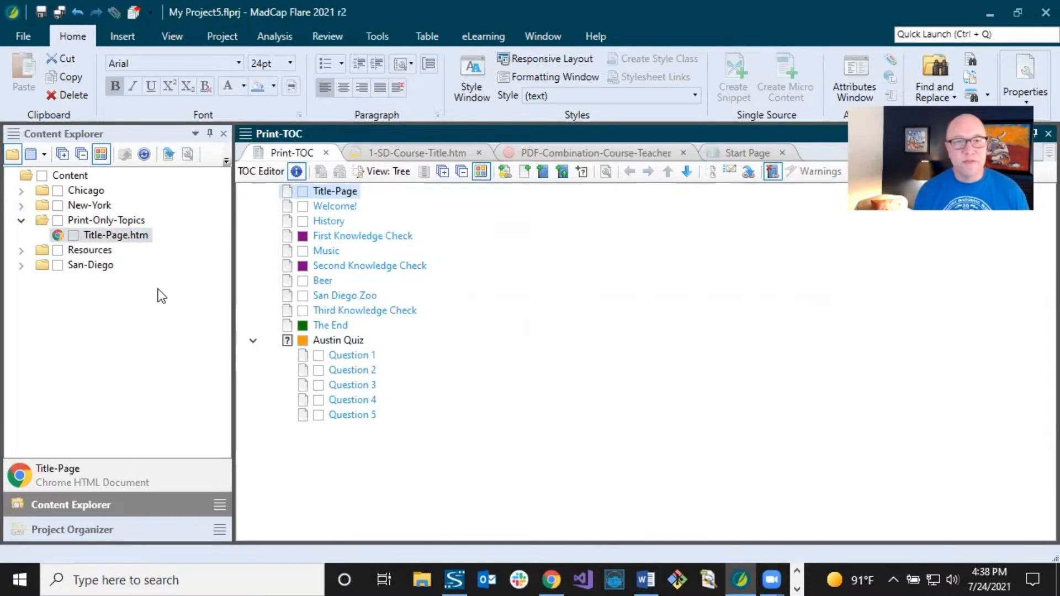
left_click(751, 171)
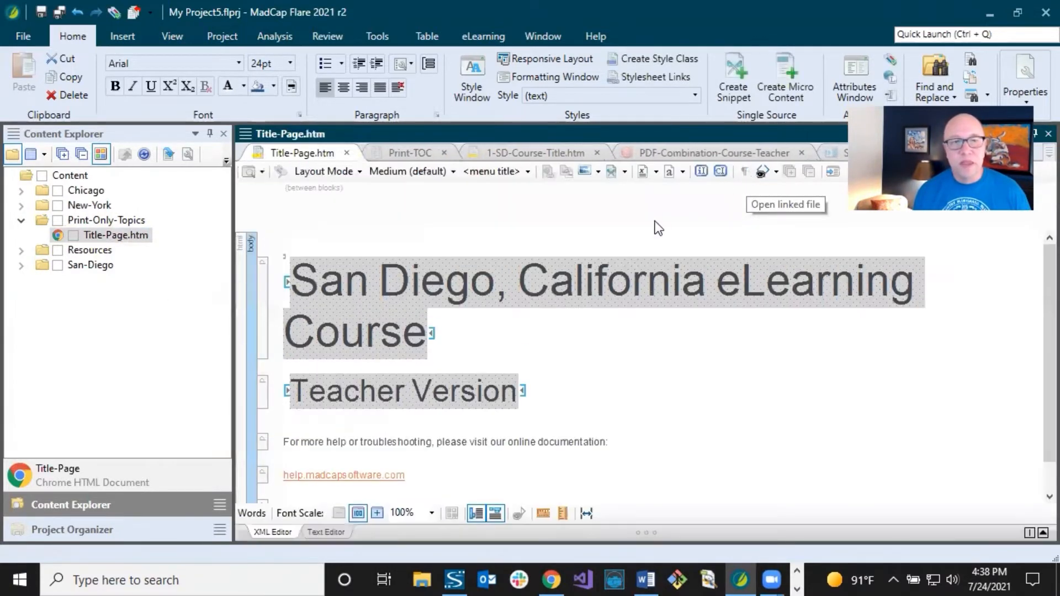
Examine the title page's title and subtitle variables, help link text and closing line, and close the topic
left_click(524, 334)
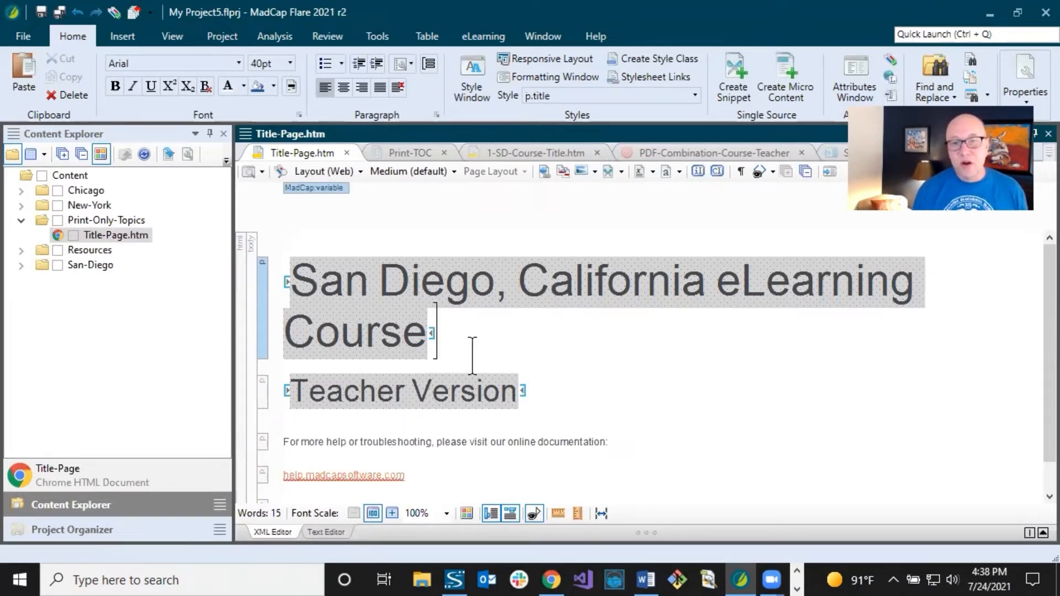
left_click(586, 385)
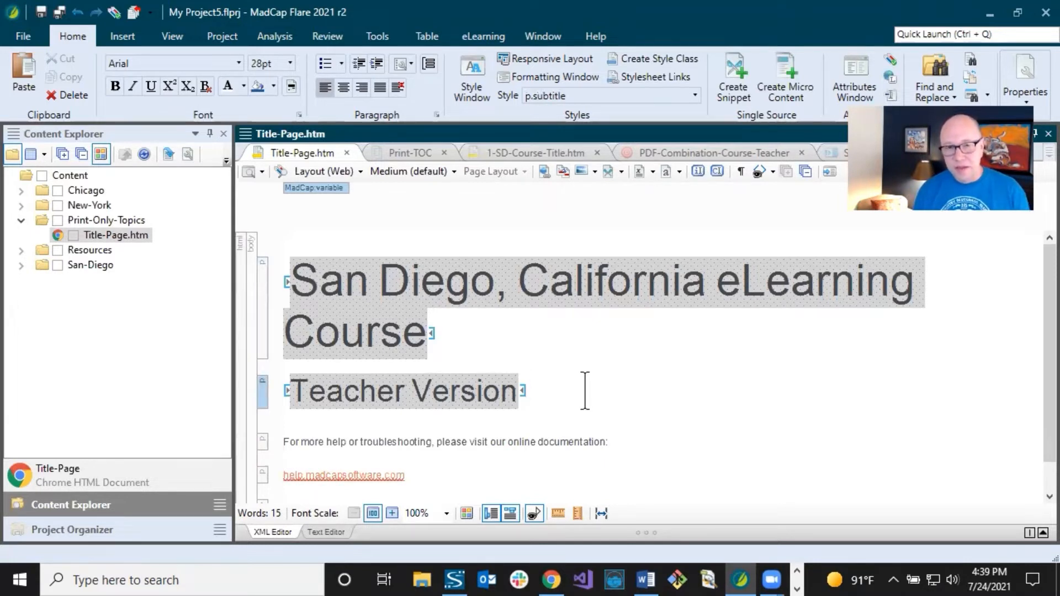
scroll(596, 395, "down", 1)
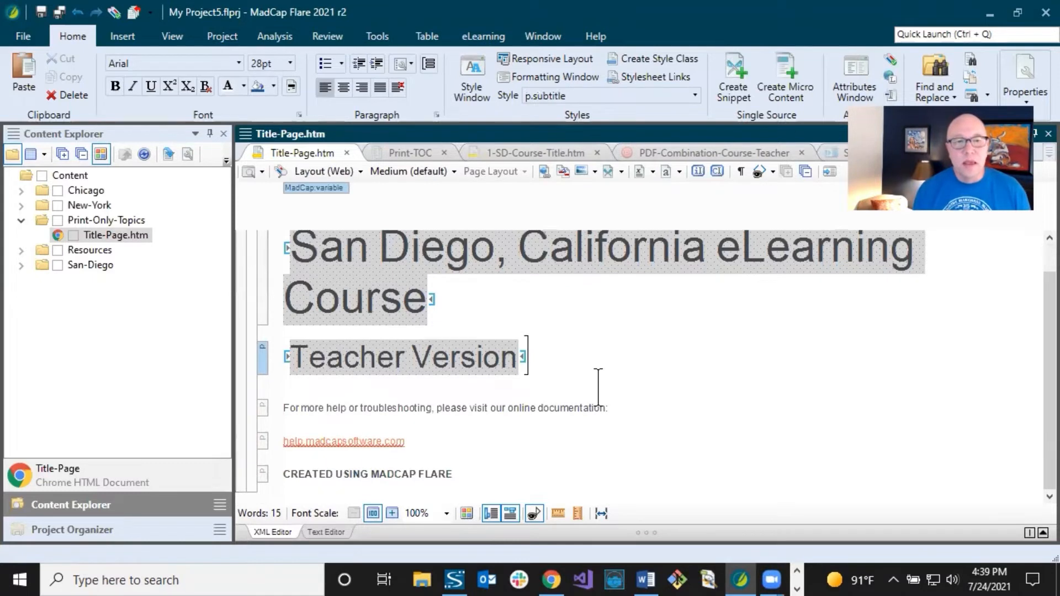
left_click(509, 408)
left_click(466, 475)
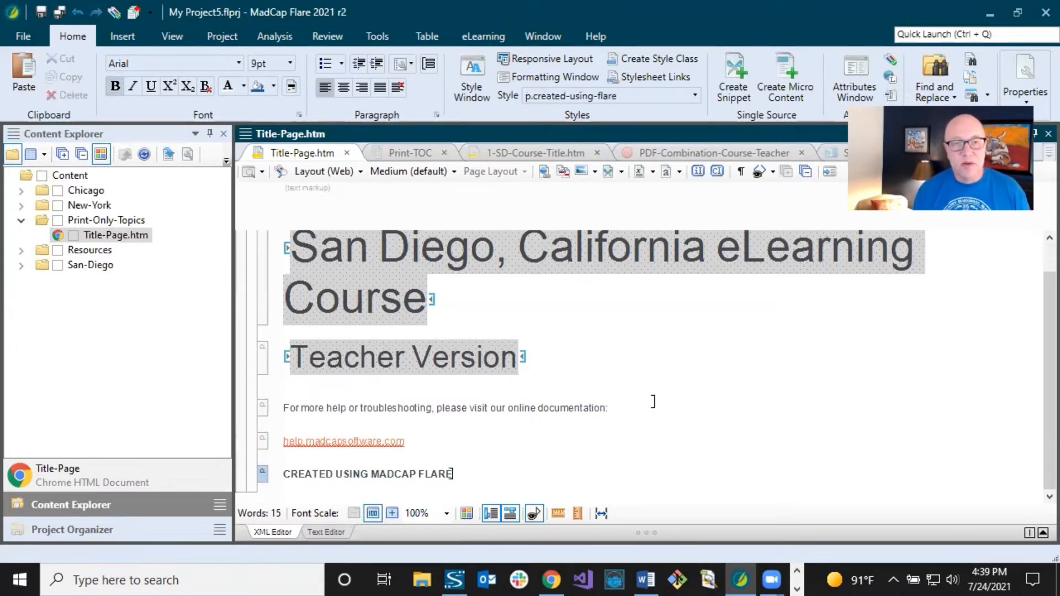
scroll(646, 391, "up", 1)
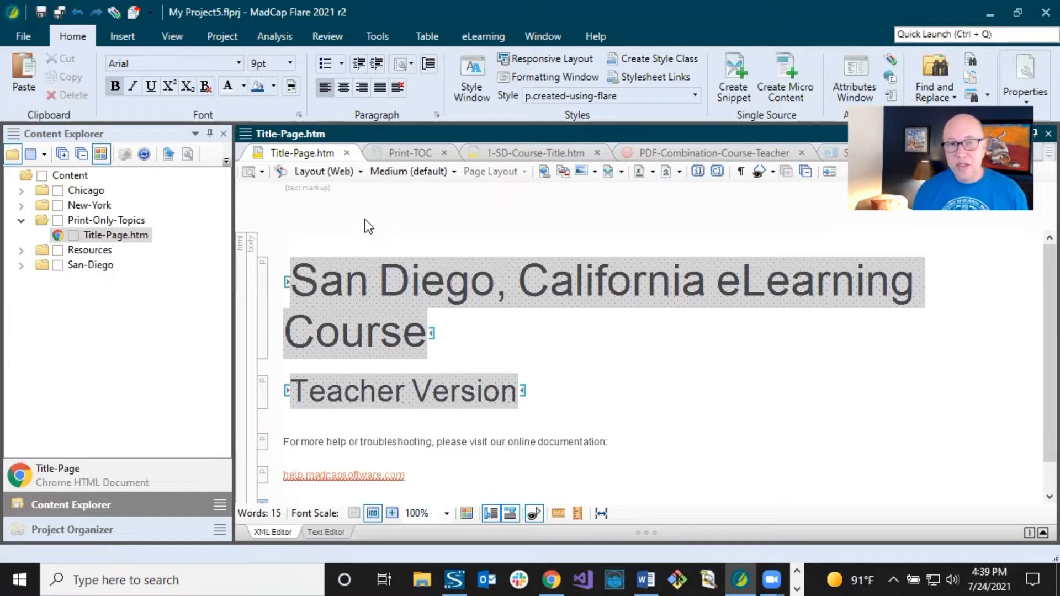
left_click(346, 153)
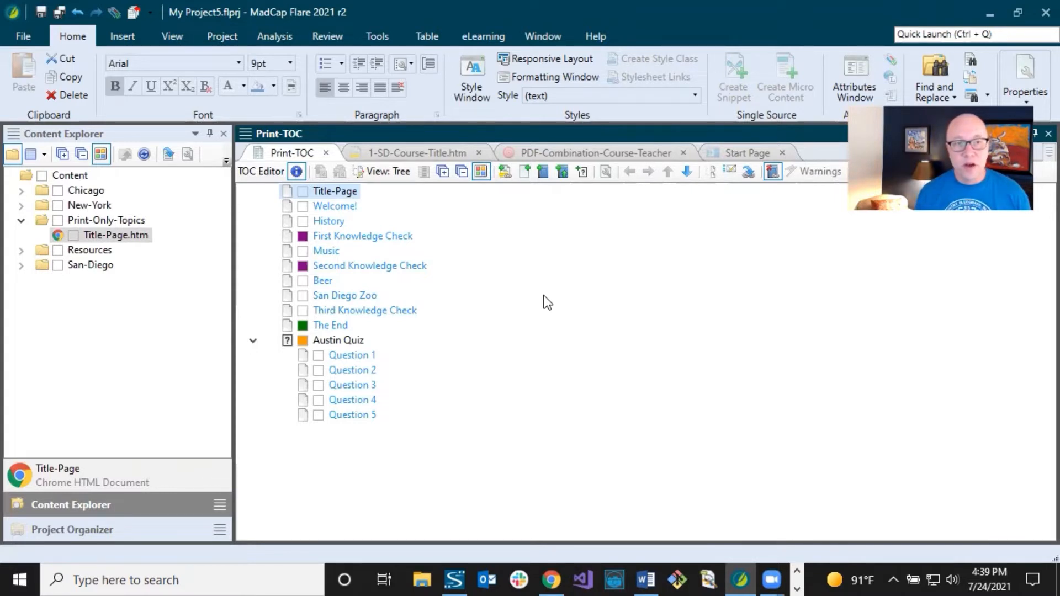
Expand the PageLayouts folder under Resources to view the available page layouts
left_click(21, 250)
left_click(36, 280)
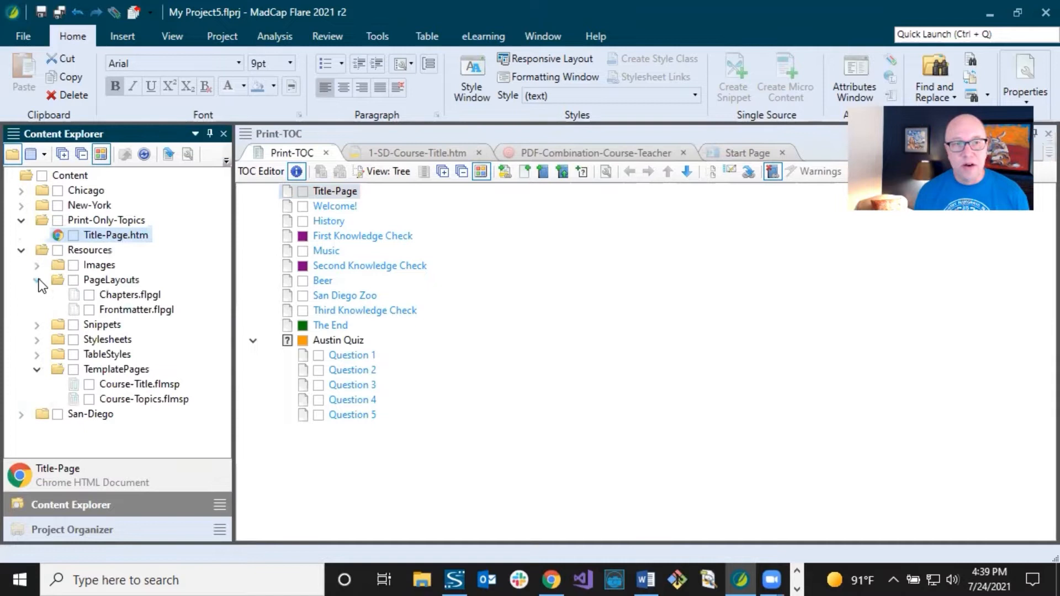
left_click(112, 280)
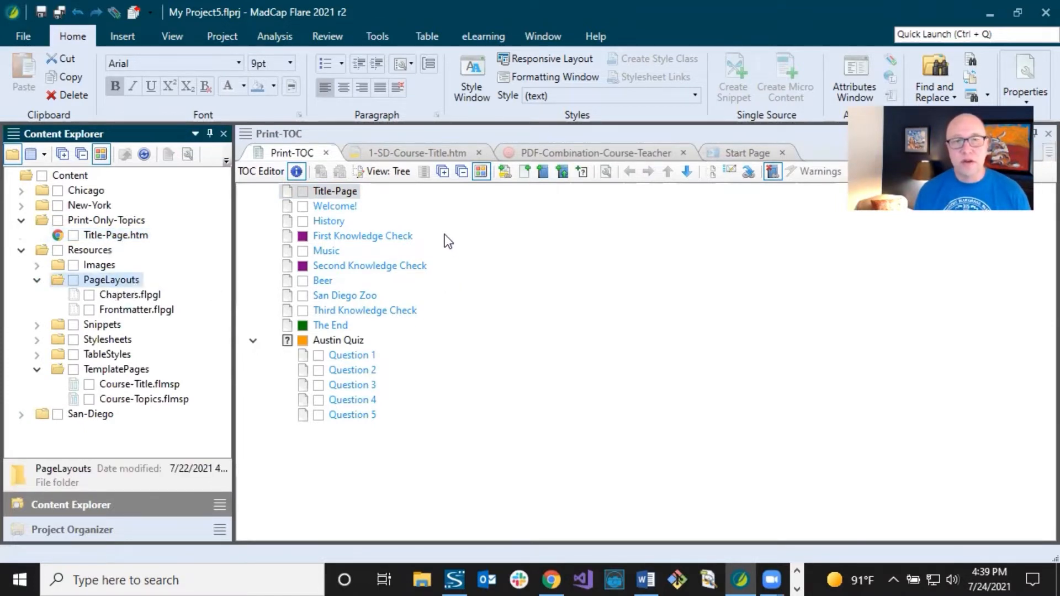
Review the Title-Page entry's printed output settings, including the available break types and the page layout, and cancel its properties
left_click(313, 192)
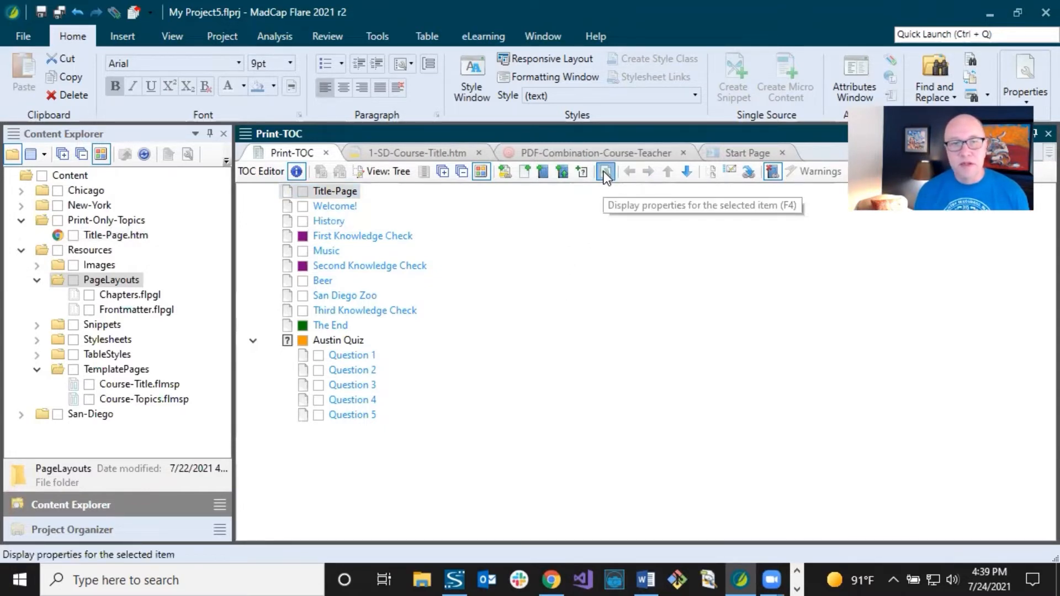
left_click(606, 171)
left_click(265, 54)
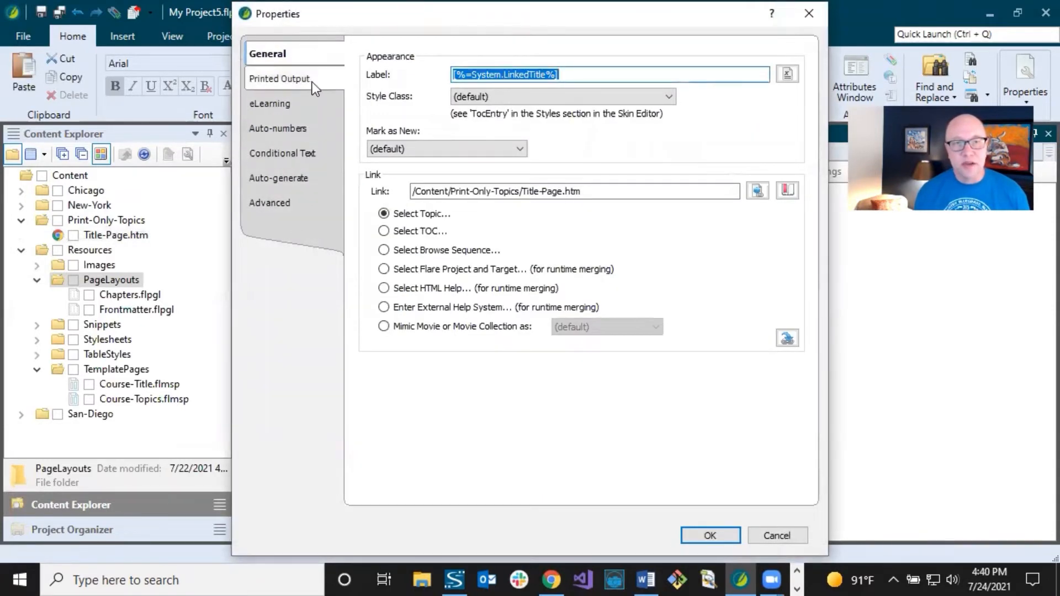
left_click(280, 85)
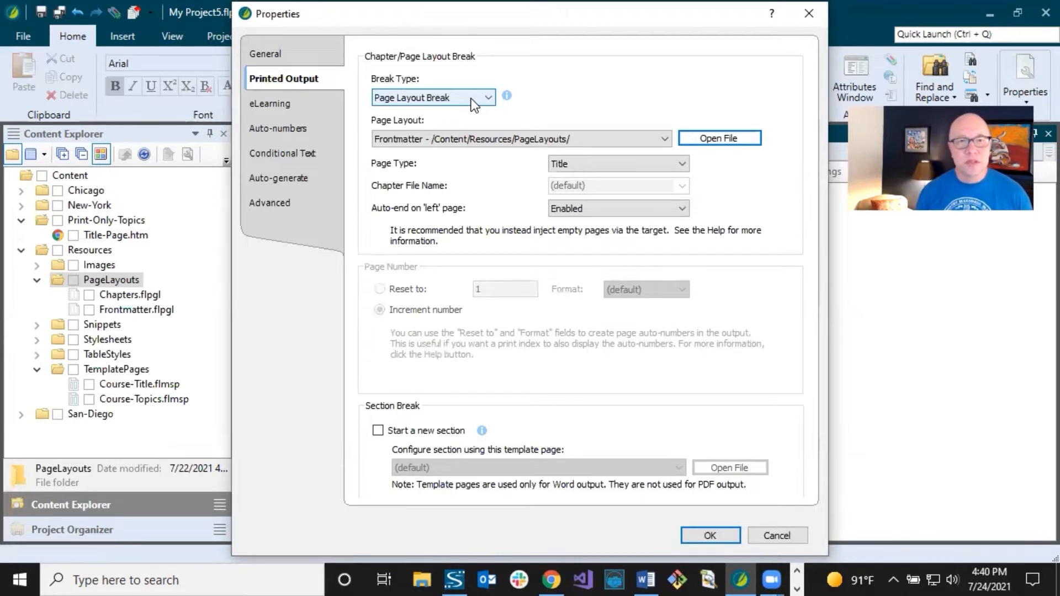
left_click(472, 98)
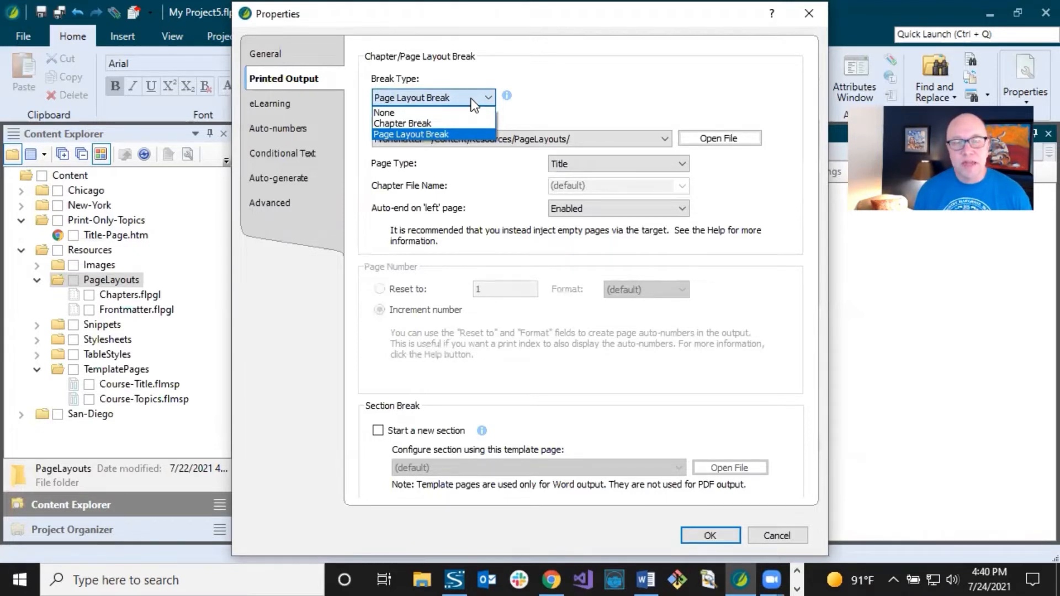
left_click(472, 99)
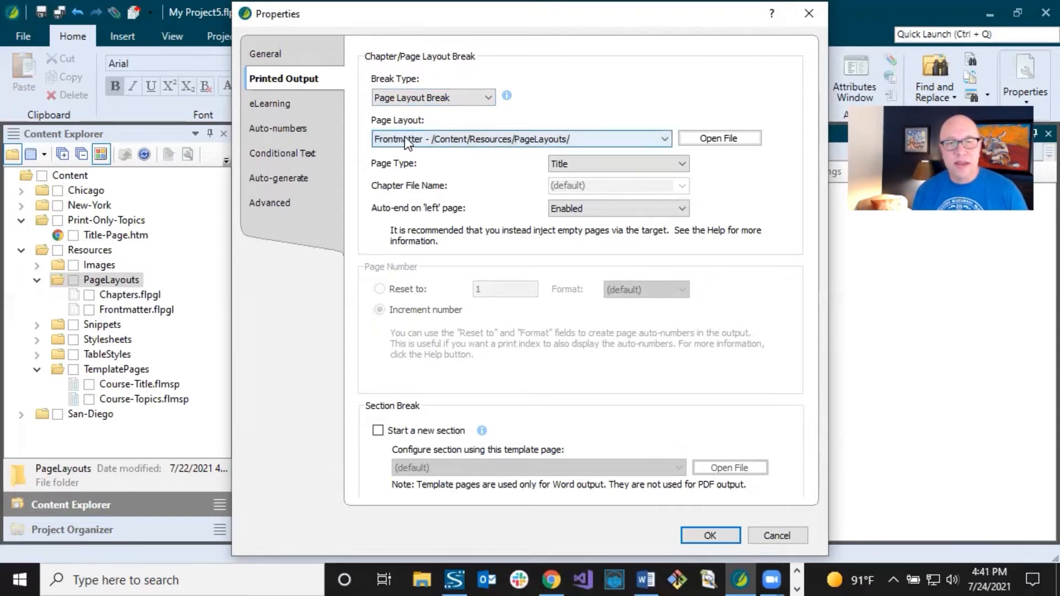
left_click(770, 534)
Open the Frontmatter page layout and select the header decoration frame on its title page
double_click(127, 310)
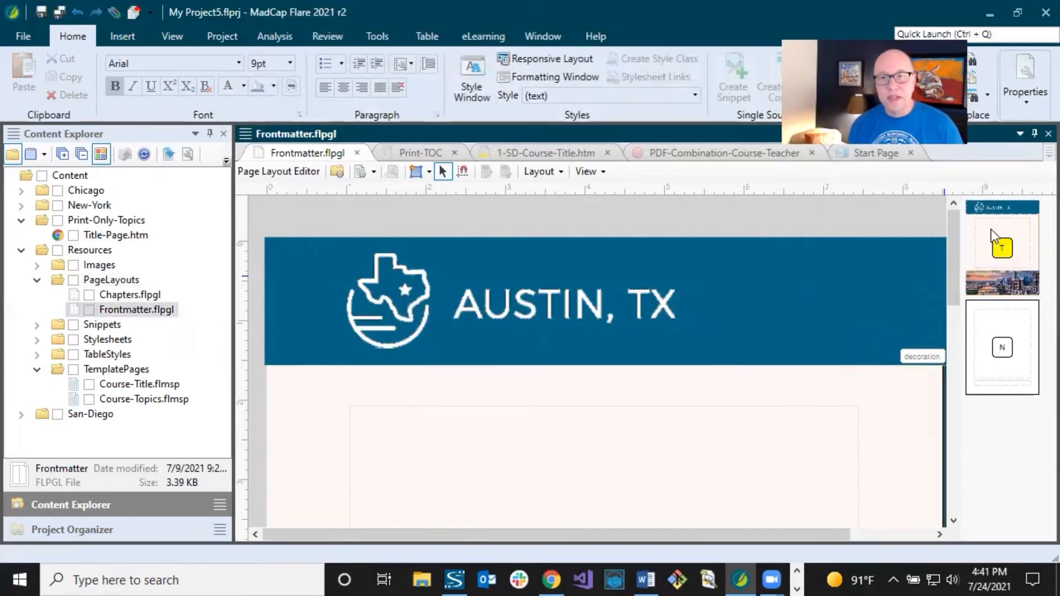
left_click(572, 269)
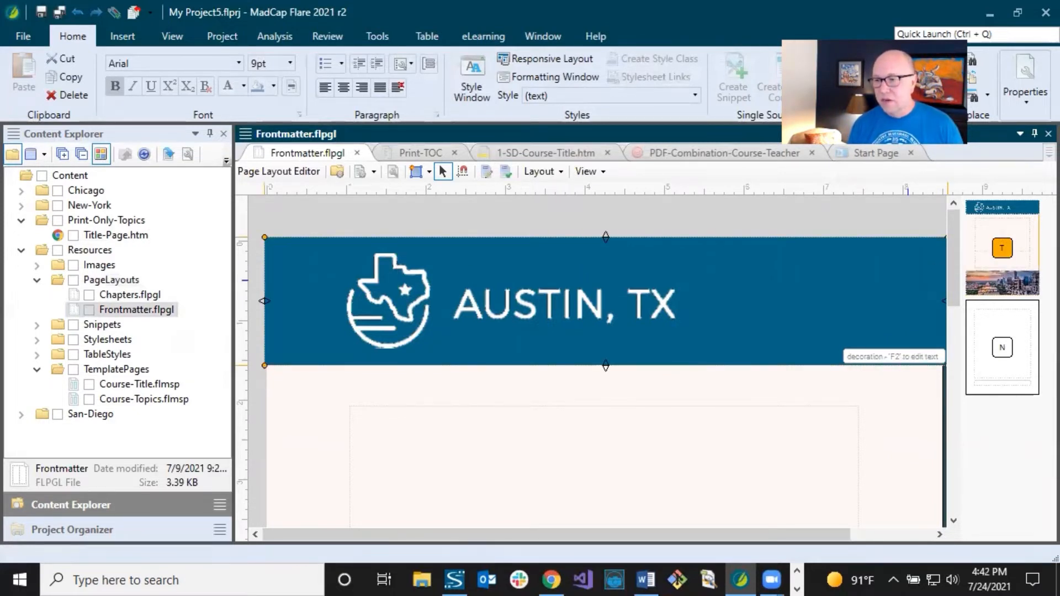
key("alt+Tab")
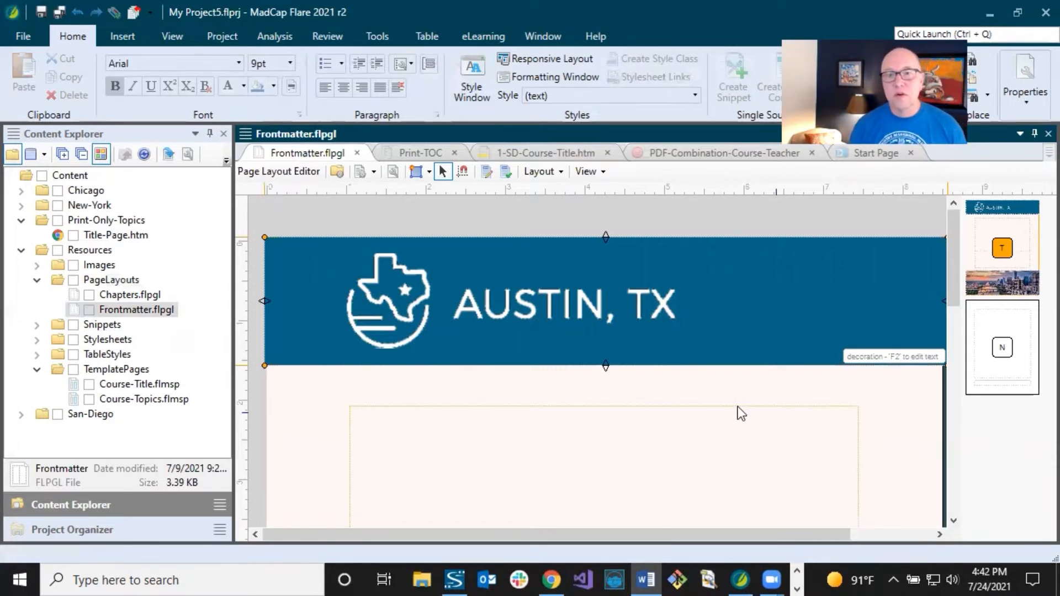
left_click(649, 267)
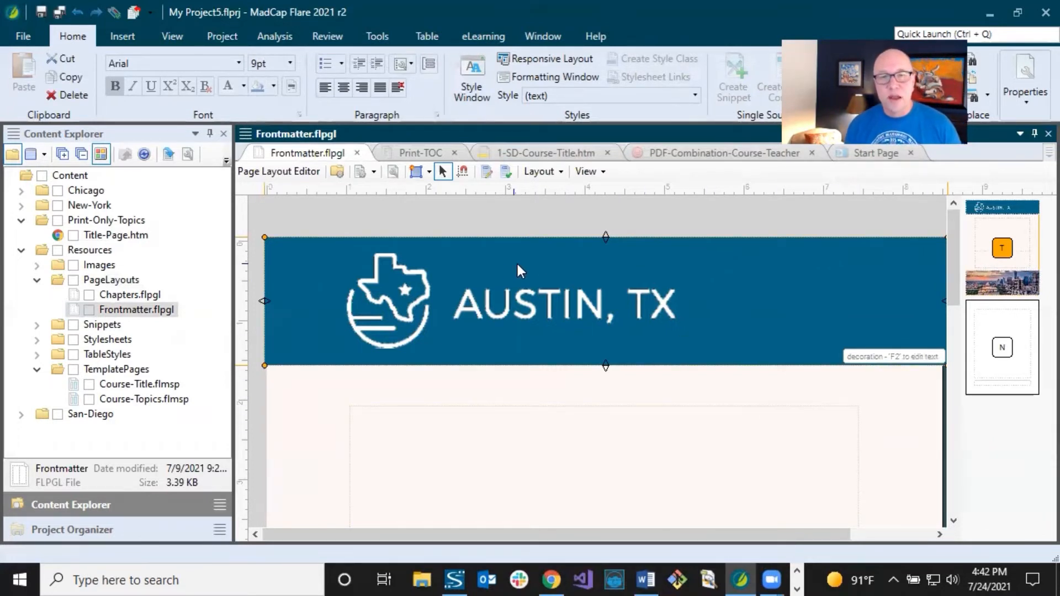
left_click(531, 407)
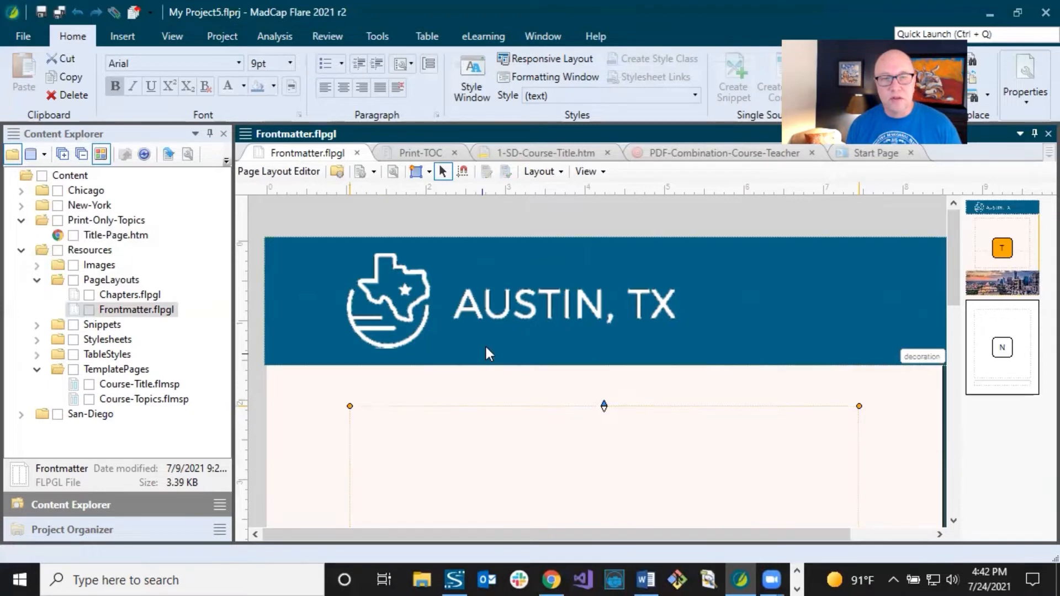
left_click(495, 333)
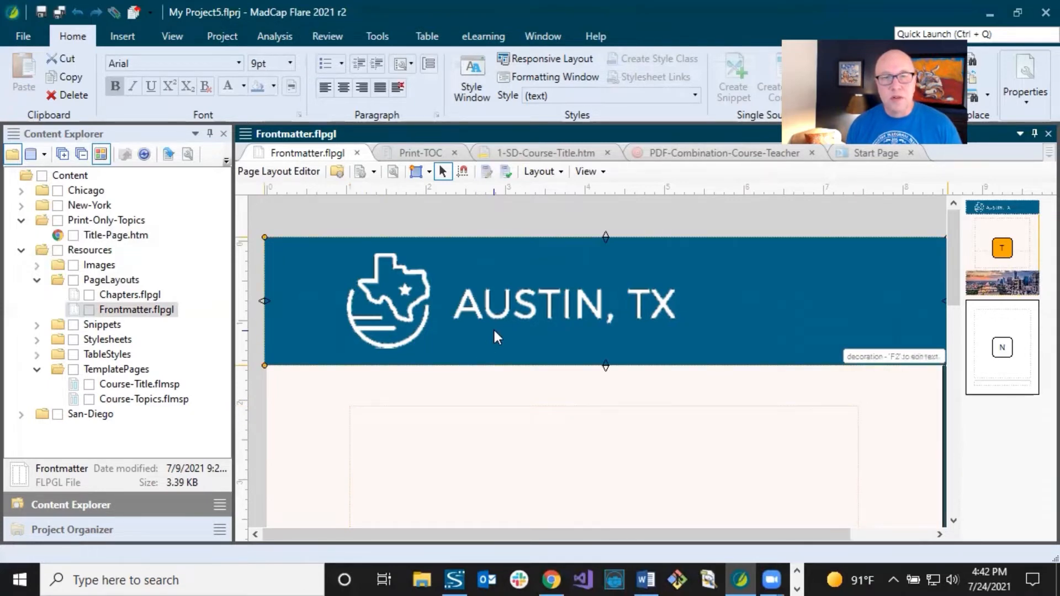
Open the header decoration frame's properties and review its size, position and background settings
double_click(494, 332)
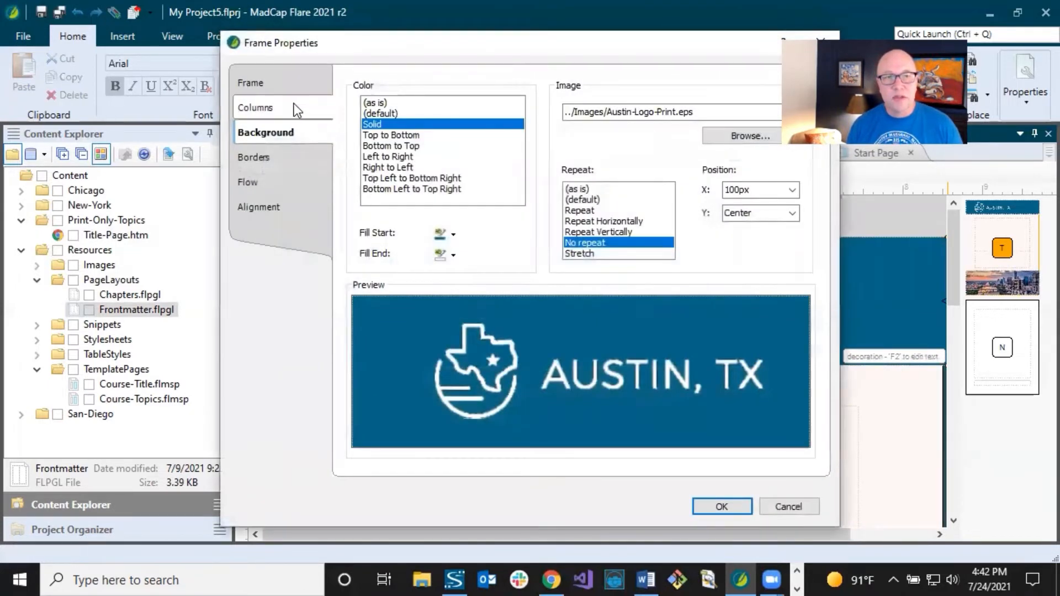
left_click(289, 84)
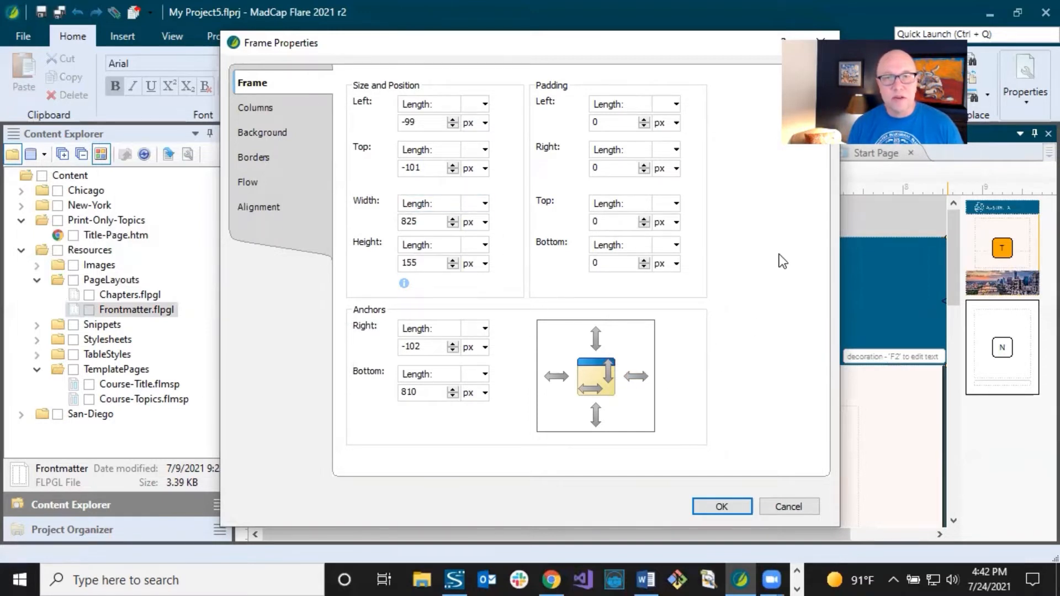
left_click(273, 129)
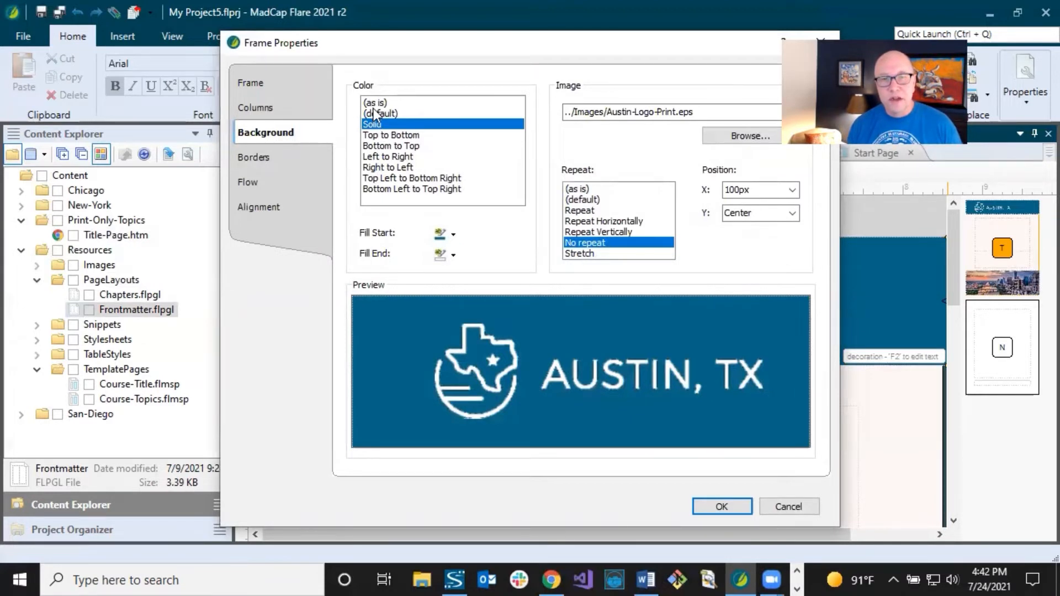
Try to set the header frame's start fill colour to hex F2774B
left_click(453, 234)
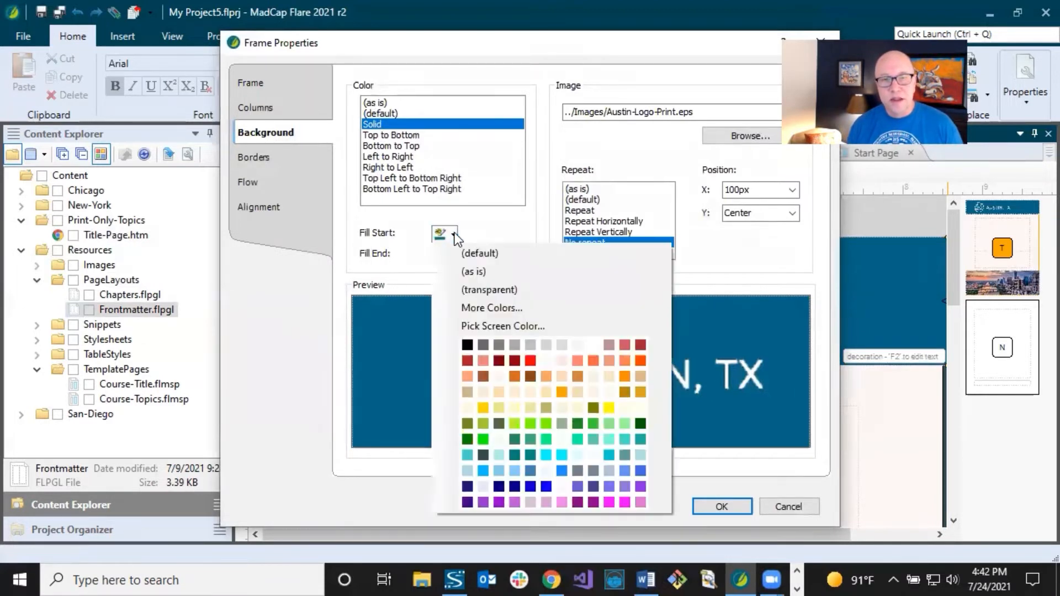
left_click(486, 307)
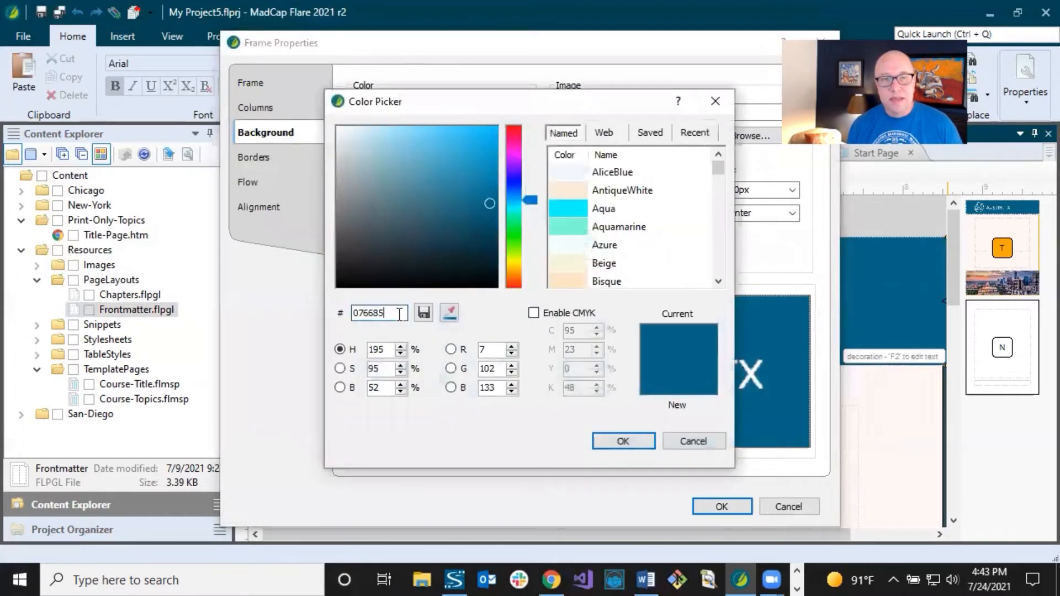
left_click_drag(393, 312, 346, 312)
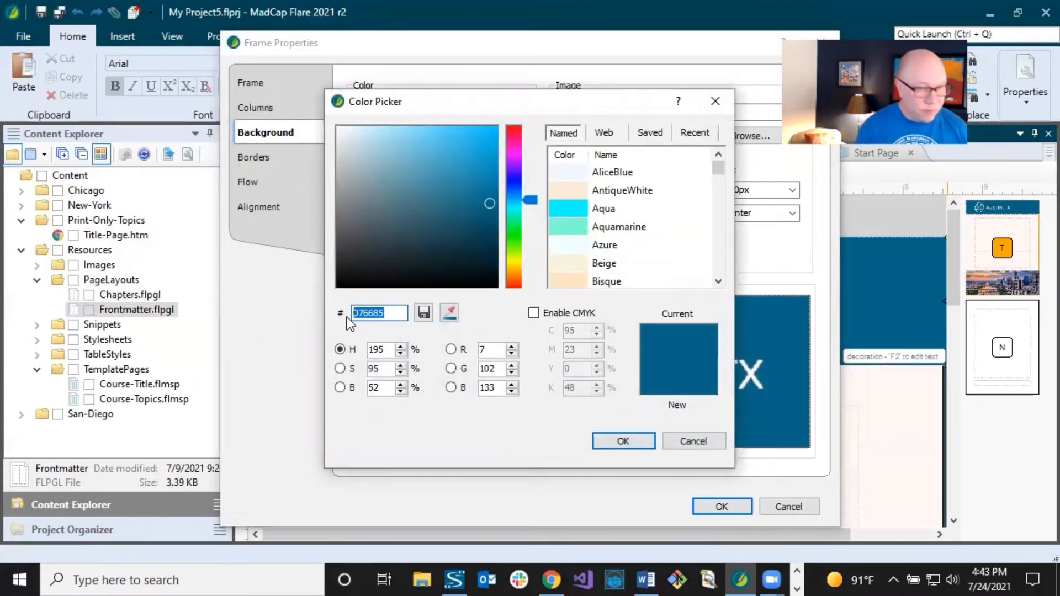
type("F2774B")
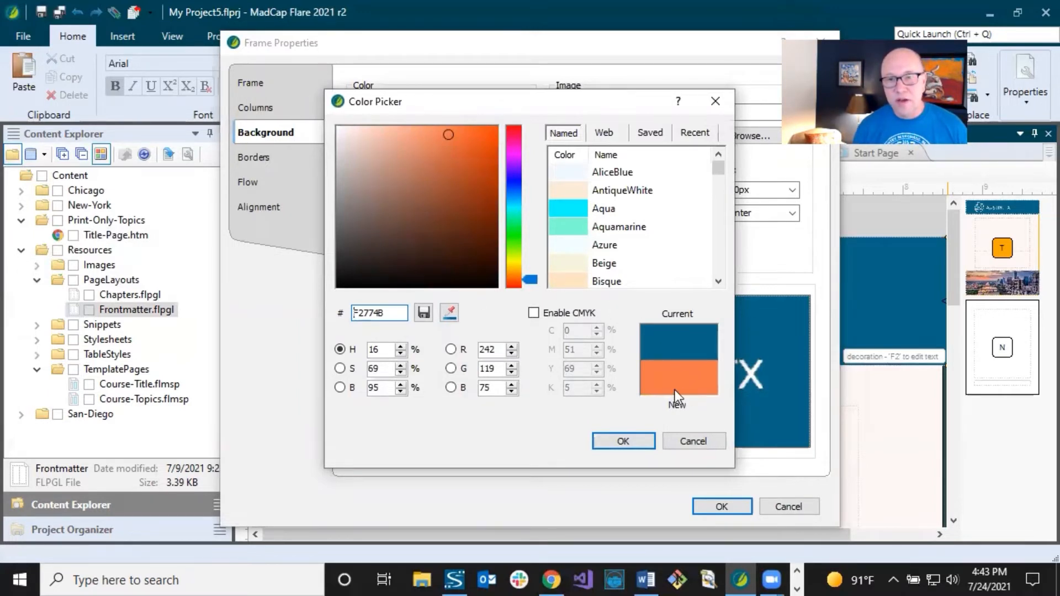
left_click(623, 440)
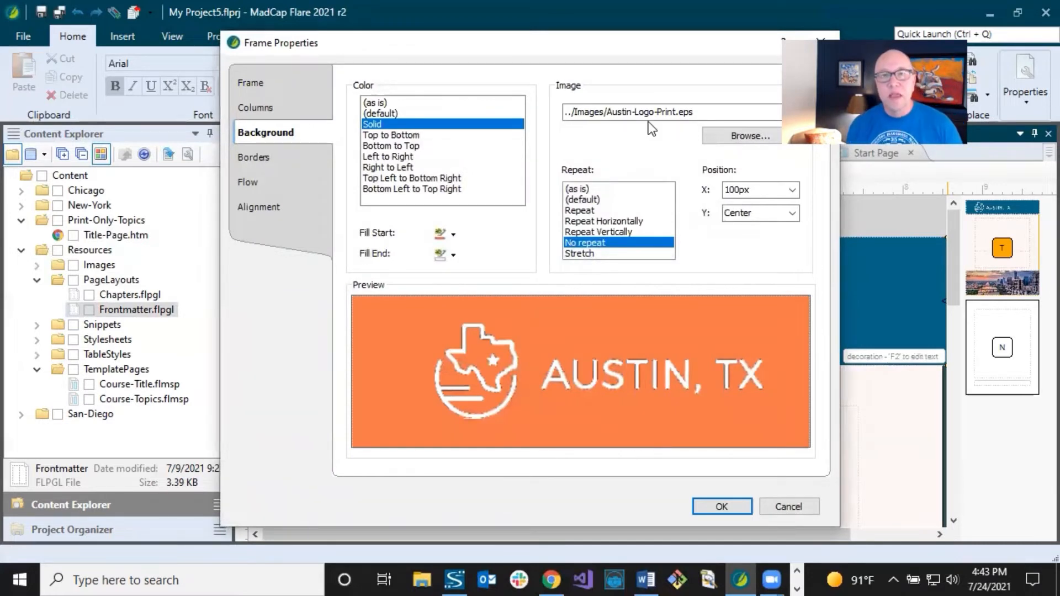
Browse the project images for a San Diego replacement for the header logo, previewing SD-Logo.png and SD-Hero-Print.png
left_click_drag(631, 38, 520, 40)
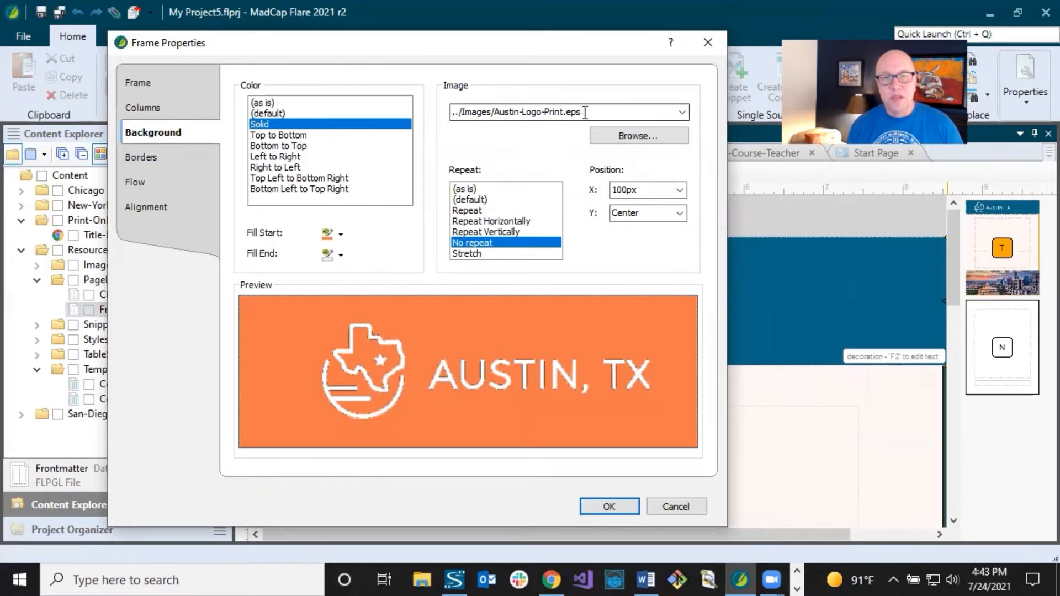
left_click(608, 112)
left_click(608, 112)
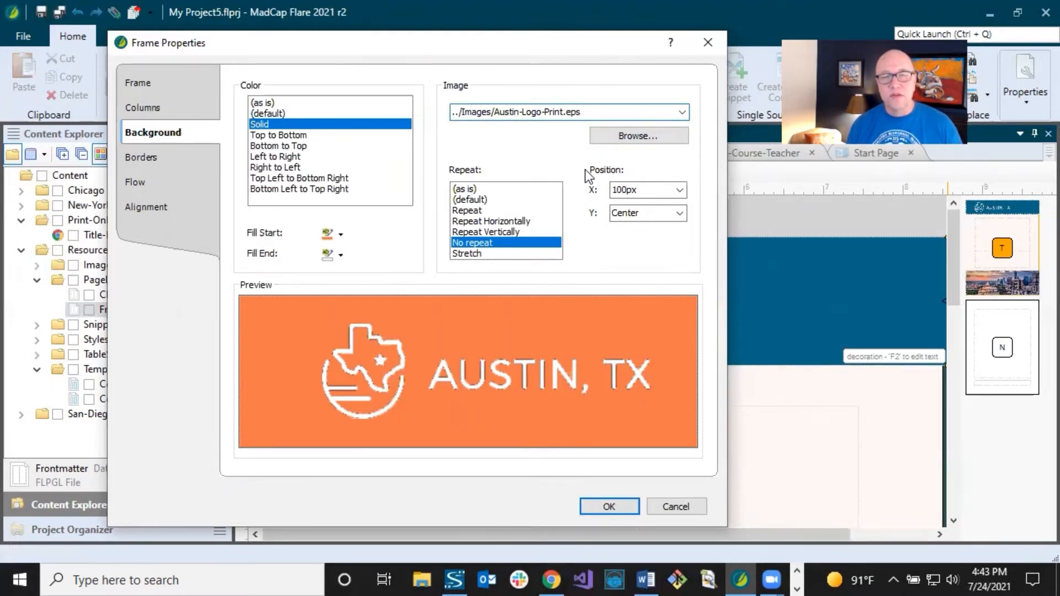
left_click(635, 139)
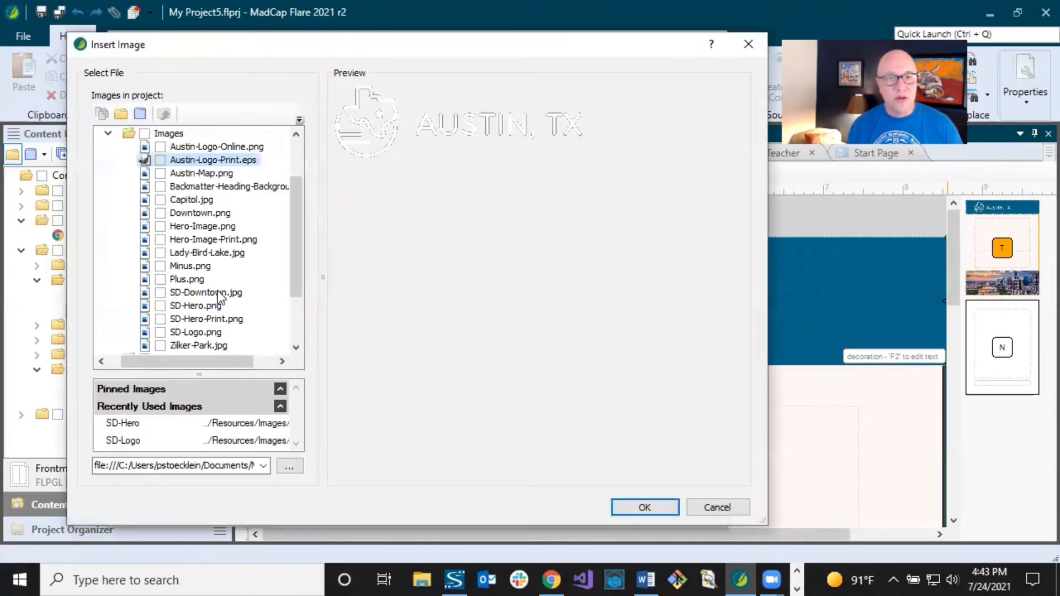
left_click(225, 333)
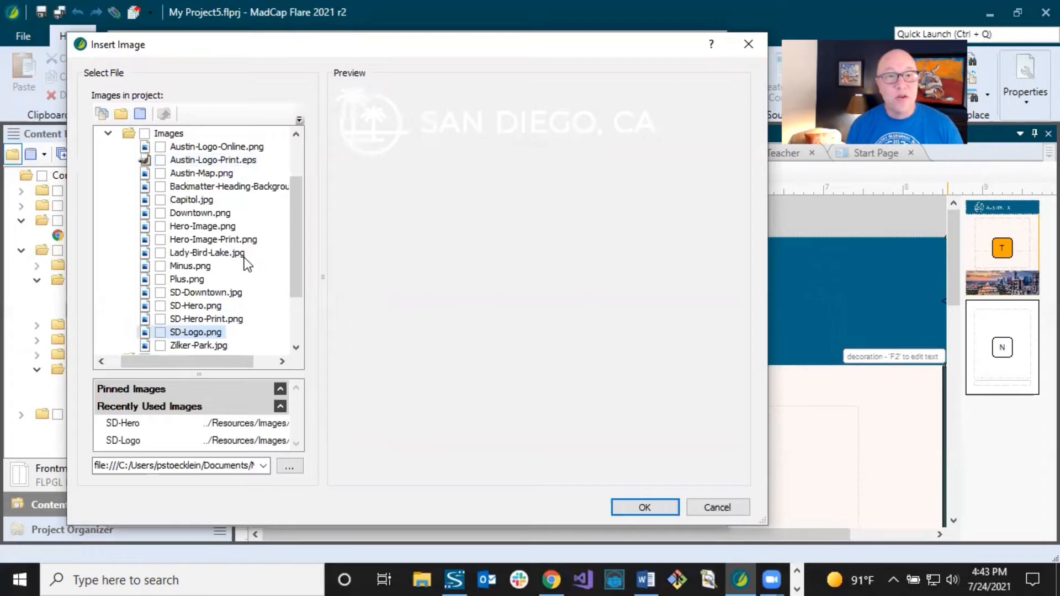
left_click(224, 318)
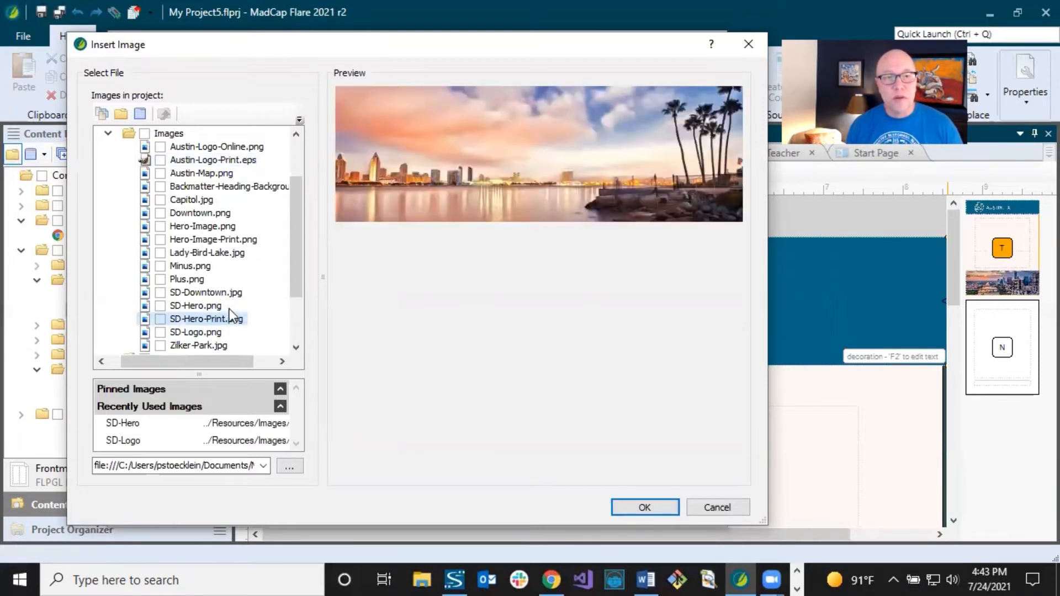
left_click(203, 331)
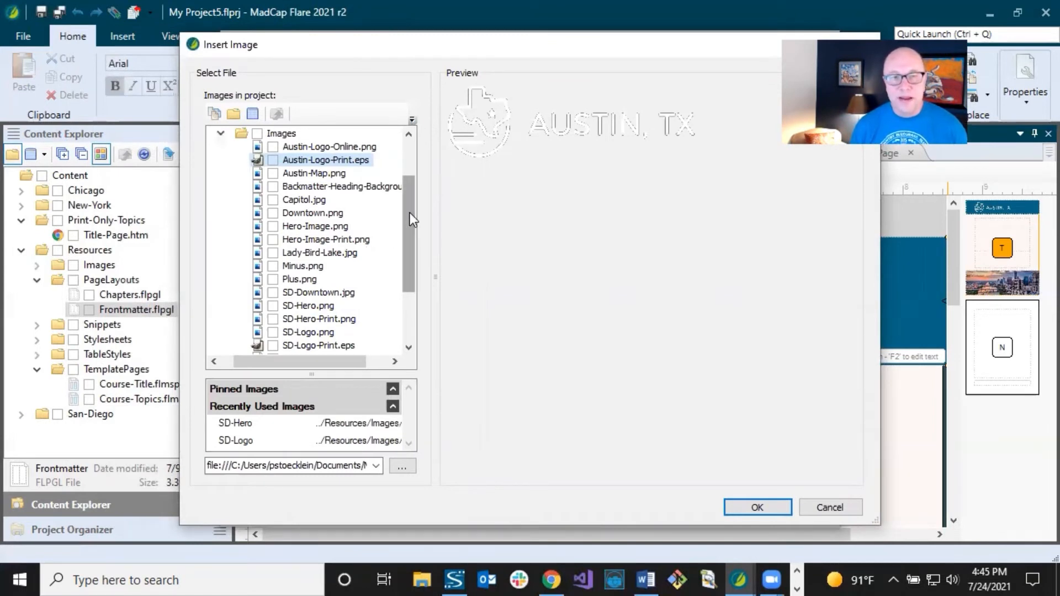
Replace the header frame's background image with SD-Logo-Print.eps from the Images folder and apply the frame properties
left_click_drag(409, 213, 410, 226)
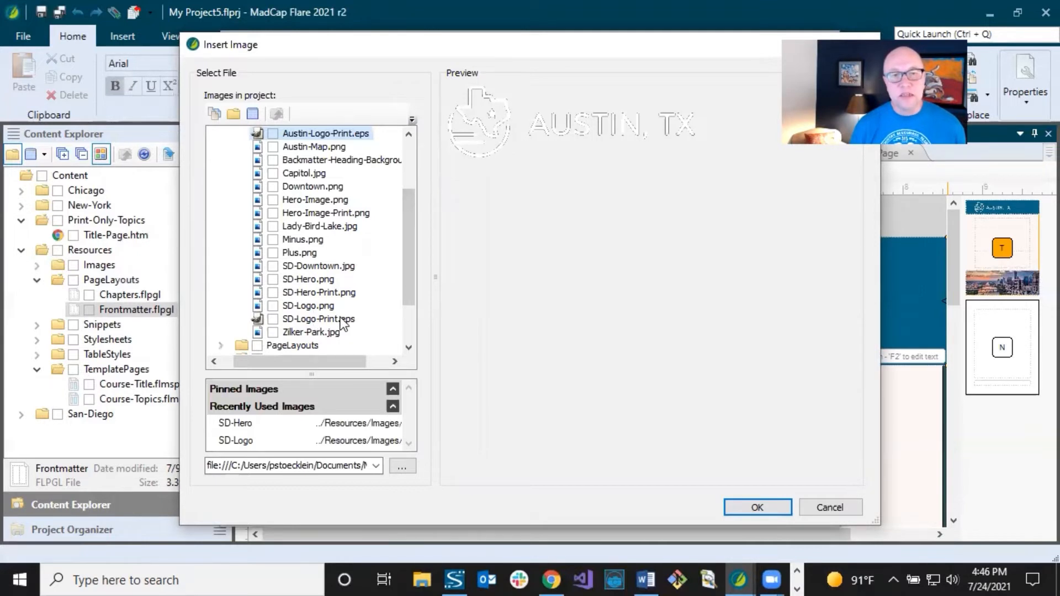
left_click(320, 320)
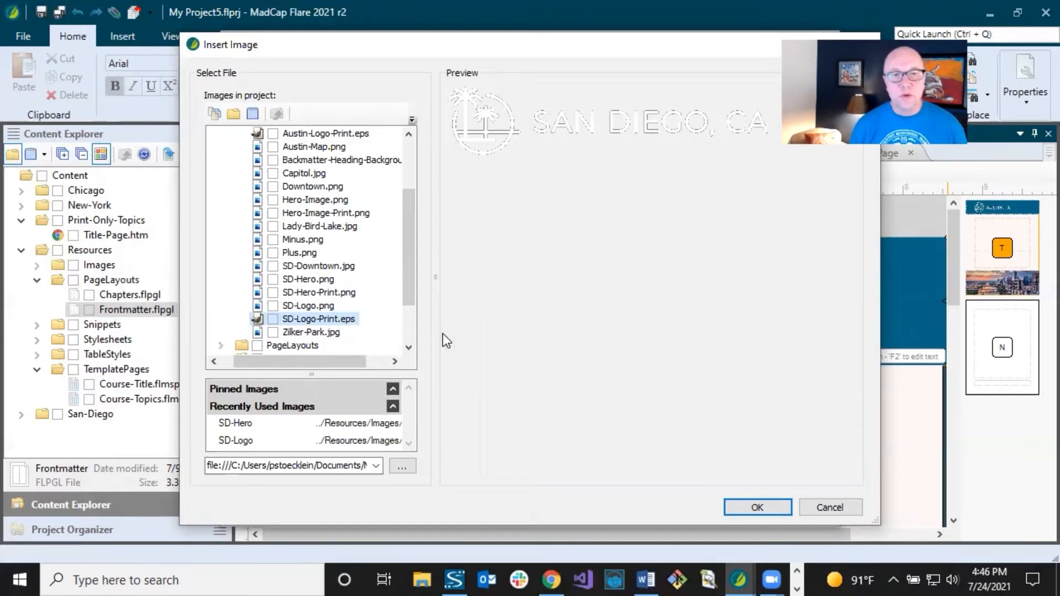
left_click(747, 505)
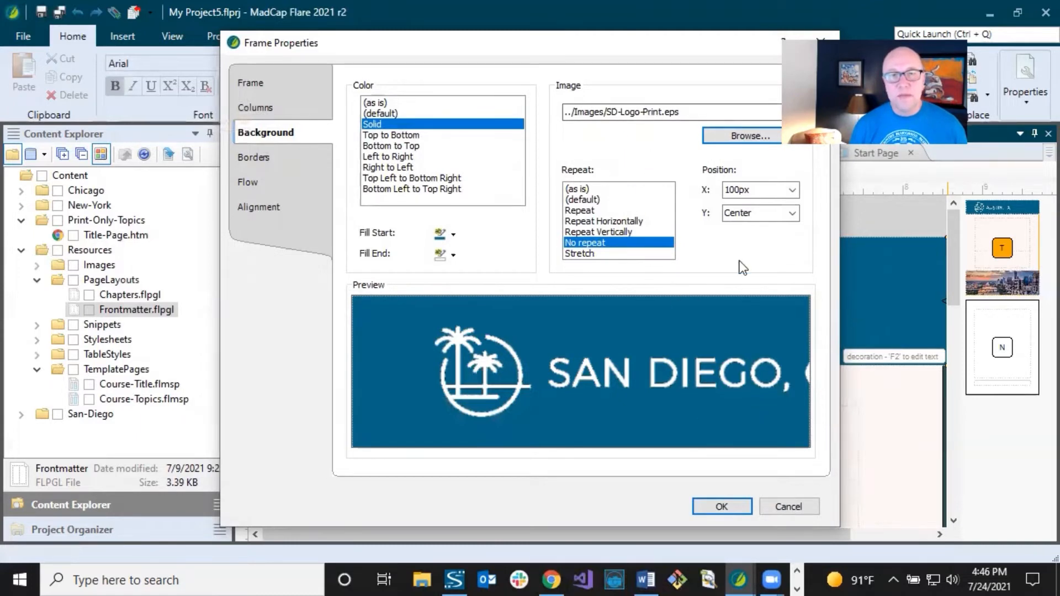
left_click(712, 506)
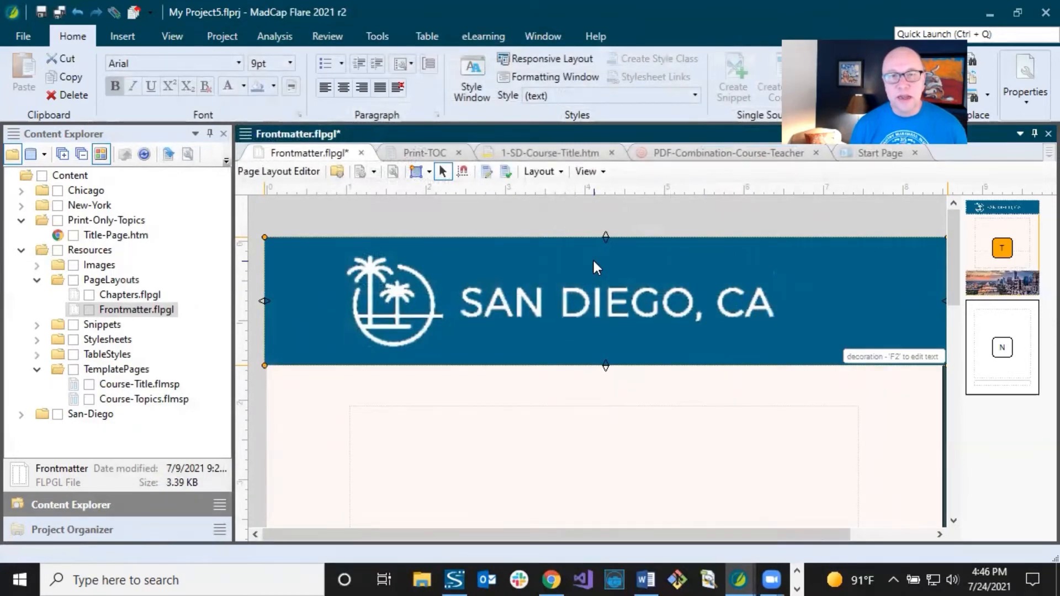
Set the San Diego header frame's solid background fill to hex colour F2774B and apply it to the layout
double_click(593, 258)
left_click(453, 235)
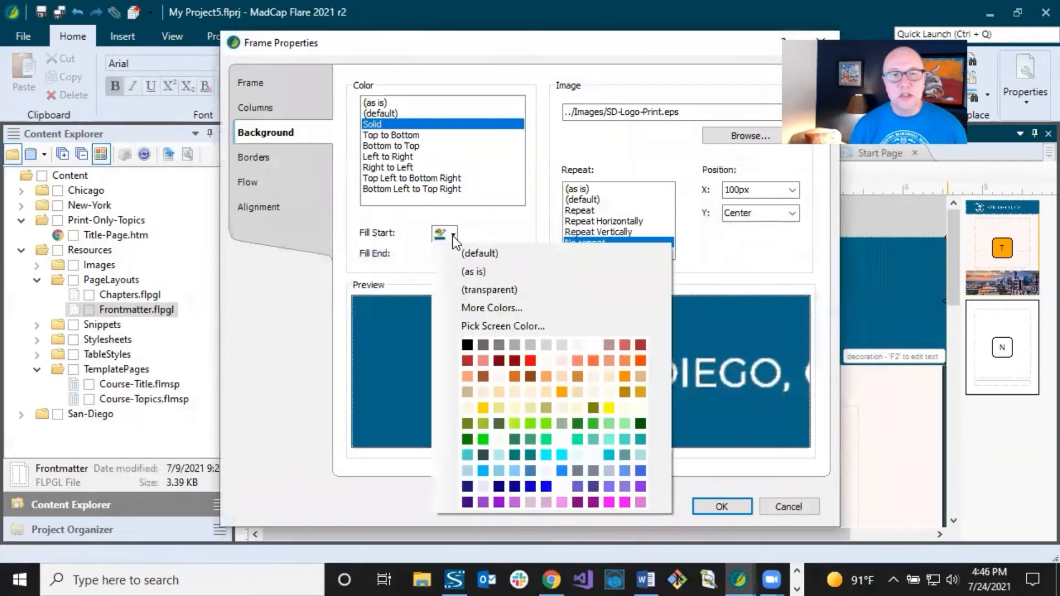
left_click(476, 307)
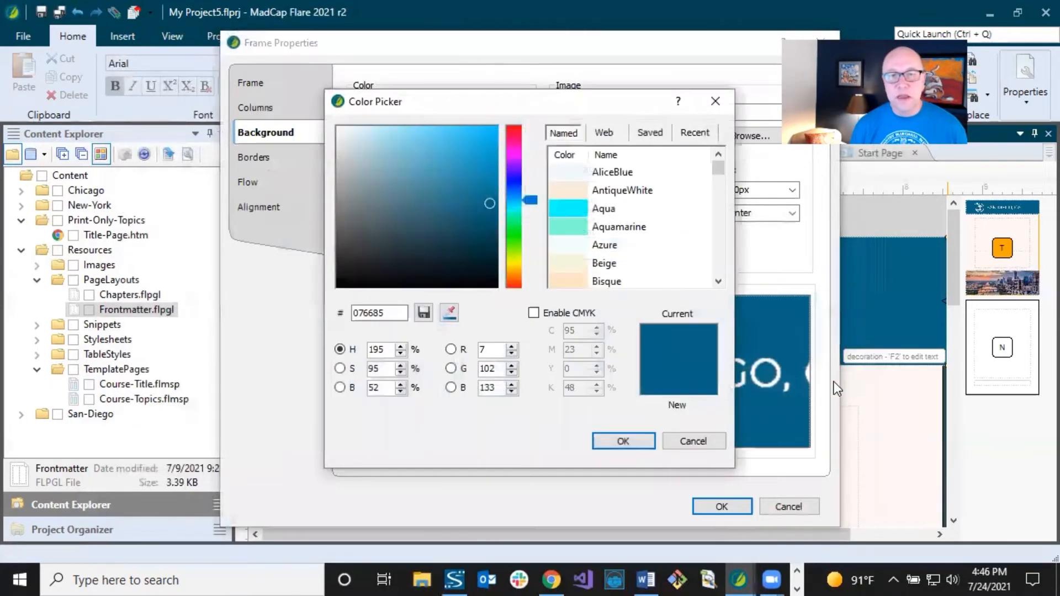
key("alt+Tab")
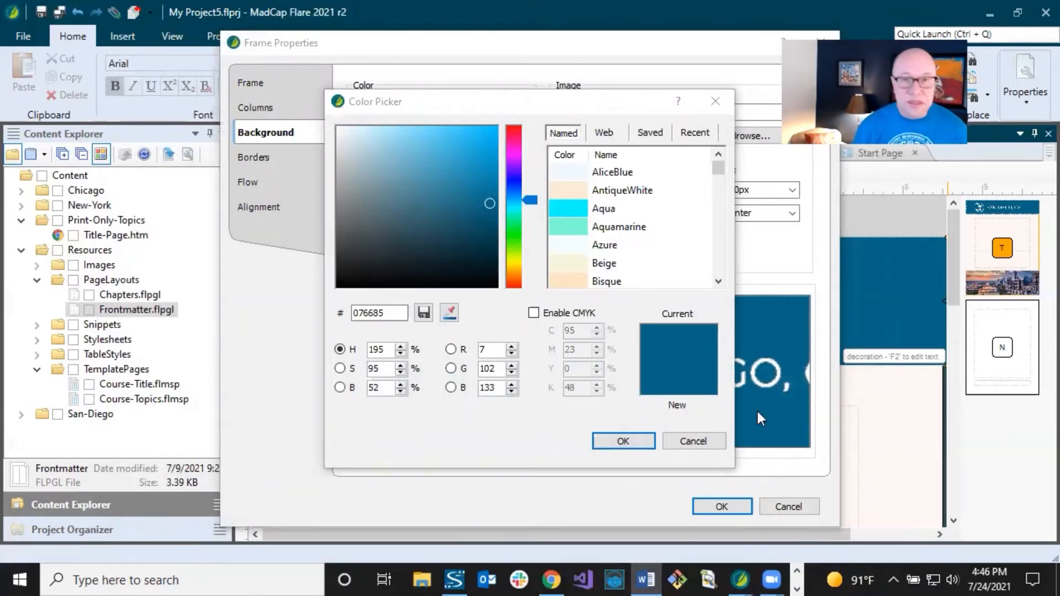
left_click(393, 314)
double_click(394, 314)
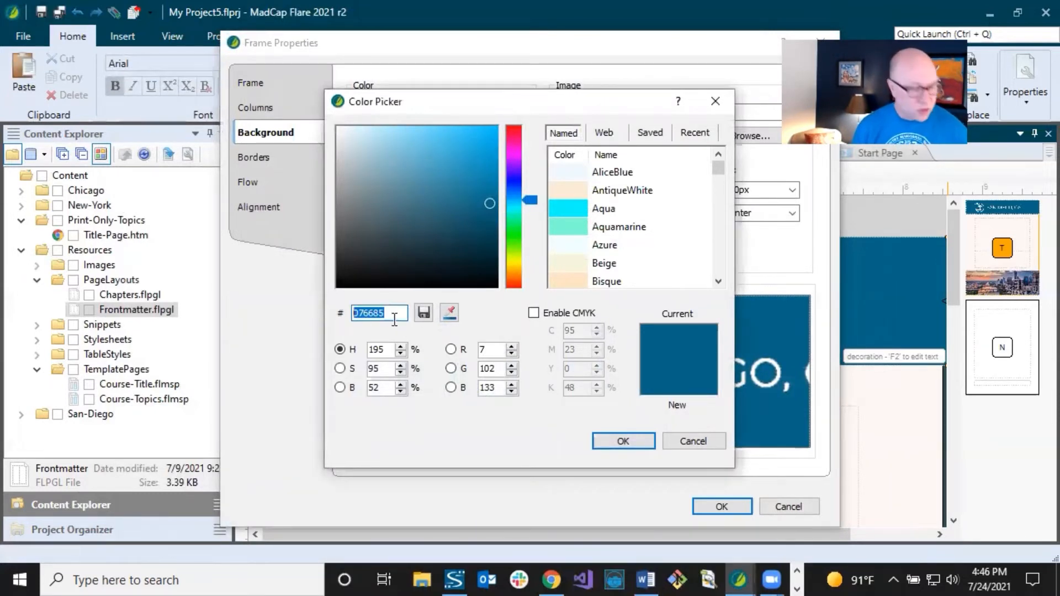
type("F2774B")
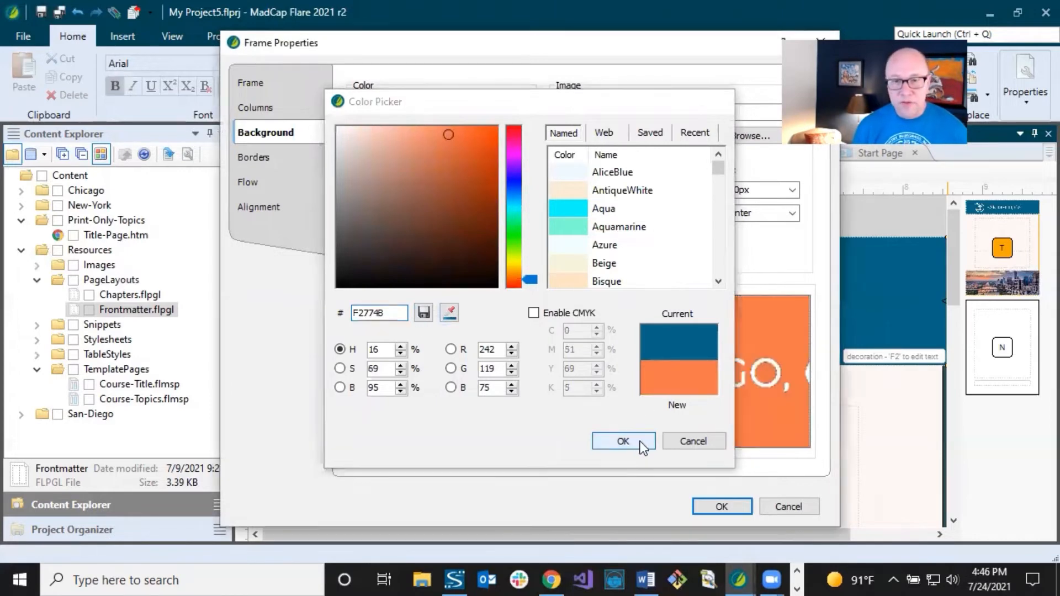
left_click(640, 441)
left_click(719, 501)
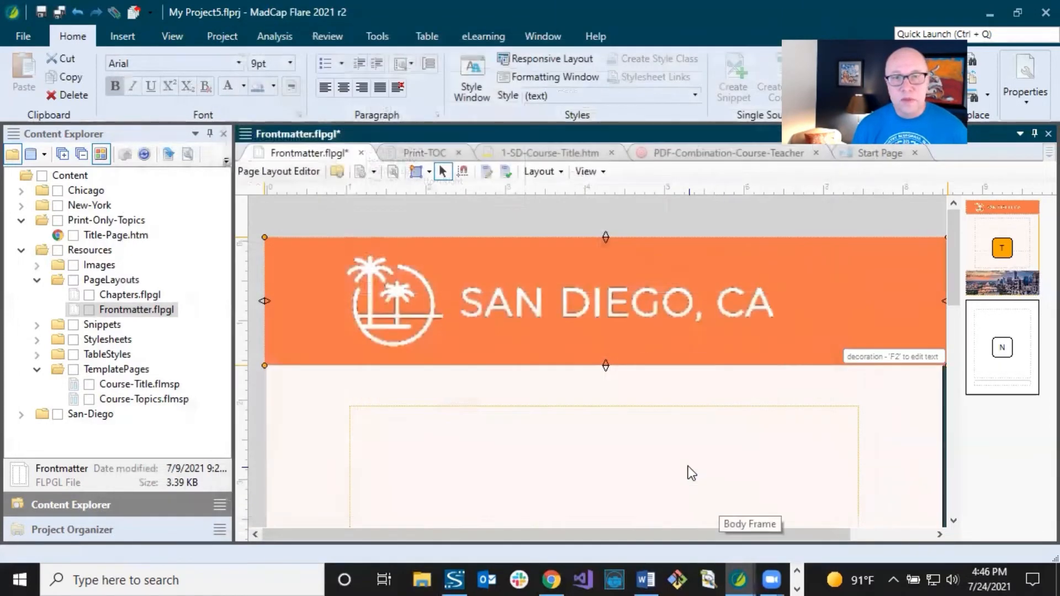
Inspect the Title page's solid background fill colour in its page properties and leave it as it is
left_click(620, 384)
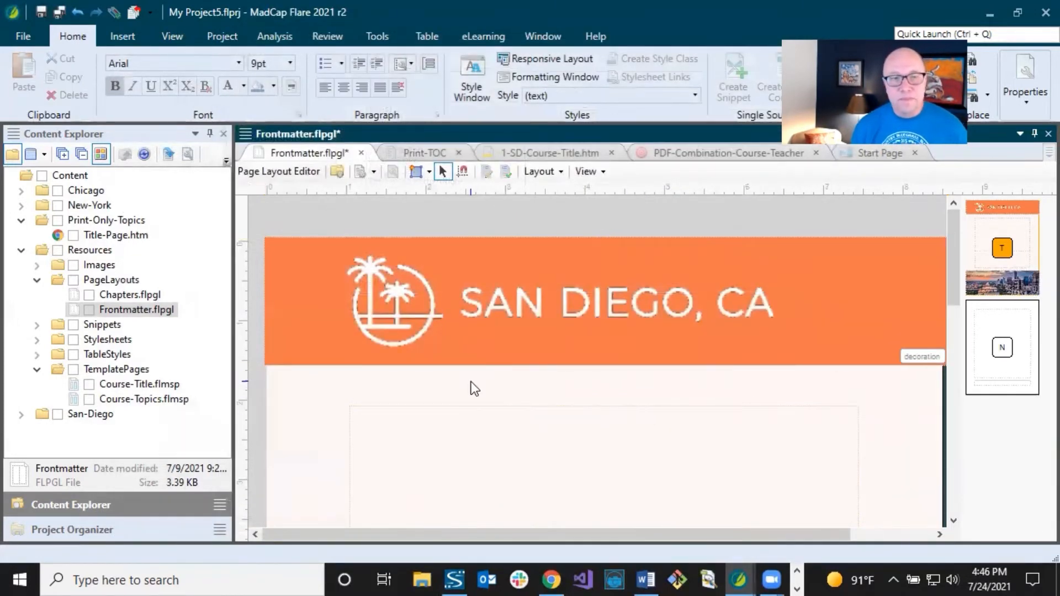
double_click(303, 391)
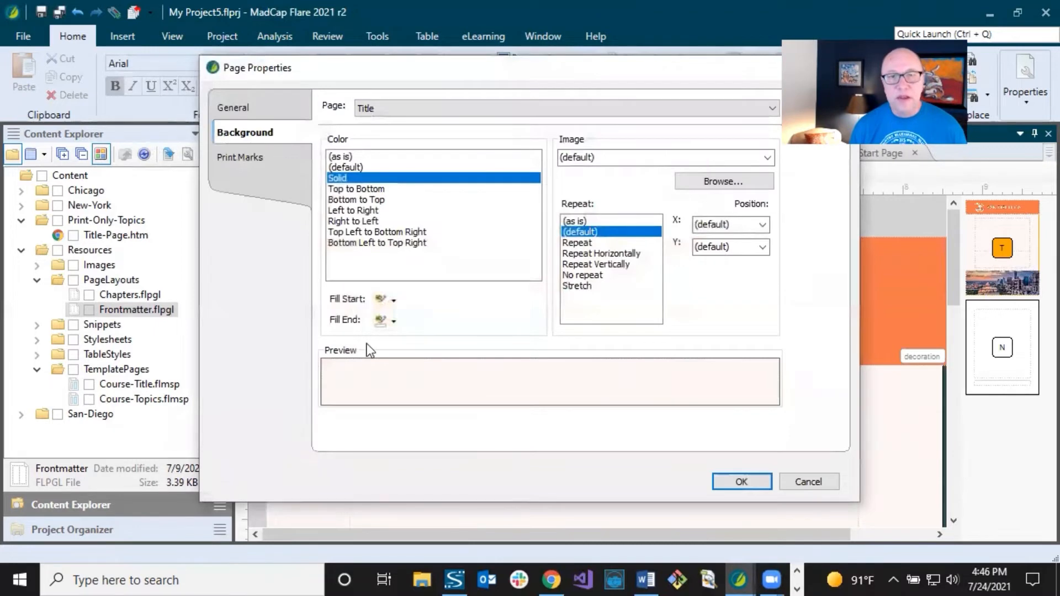
left_click(390, 300)
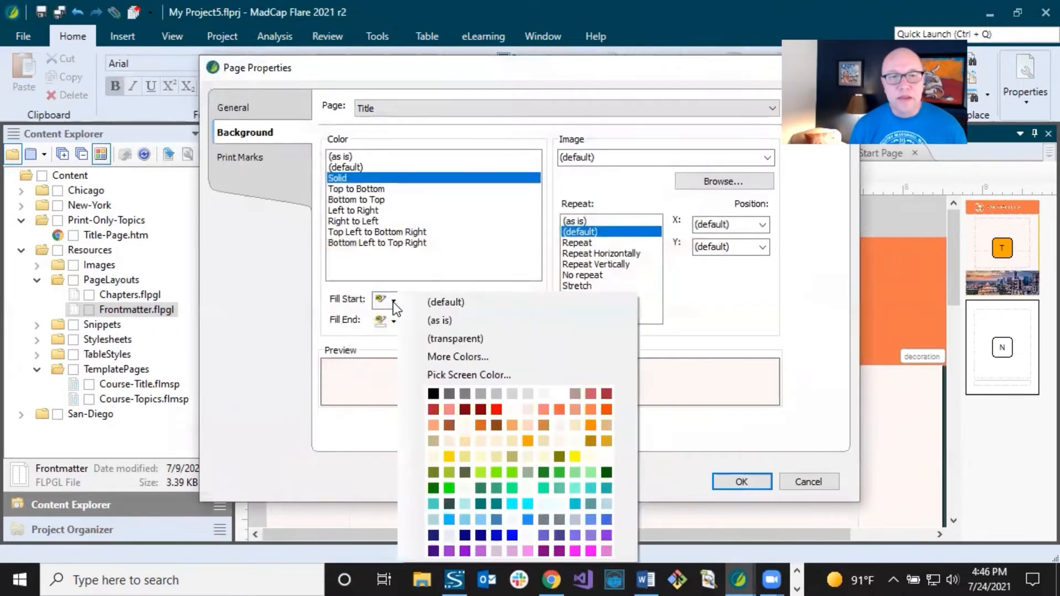
left_click(429, 356)
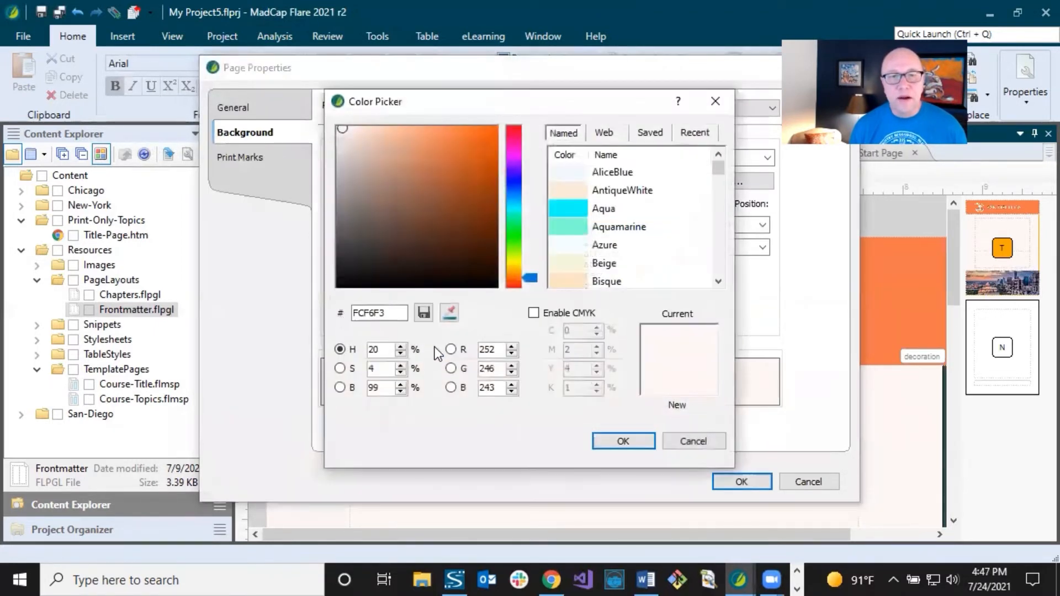
left_click(687, 440)
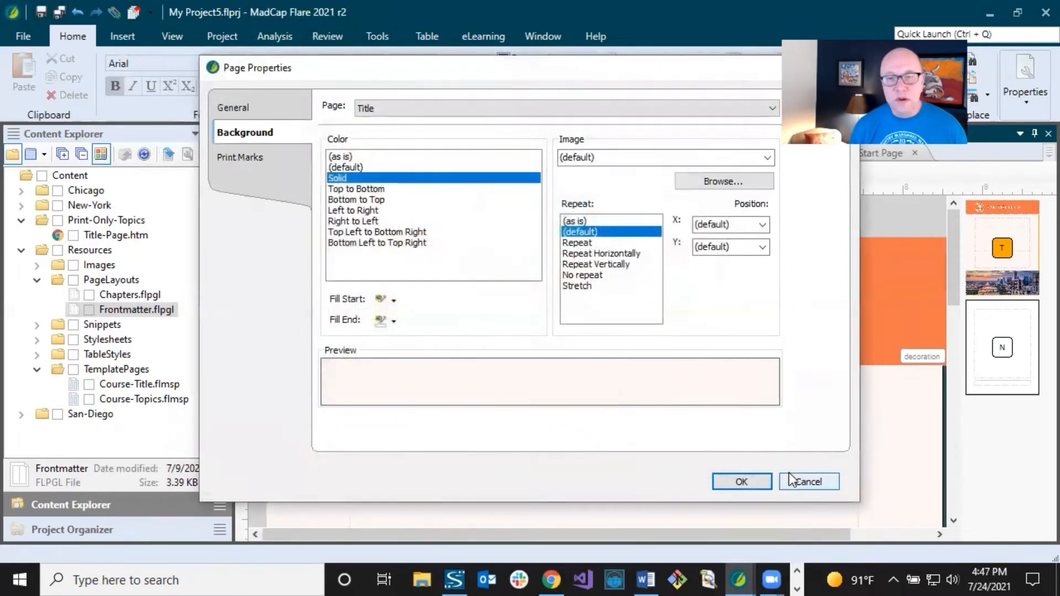
left_click(796, 481)
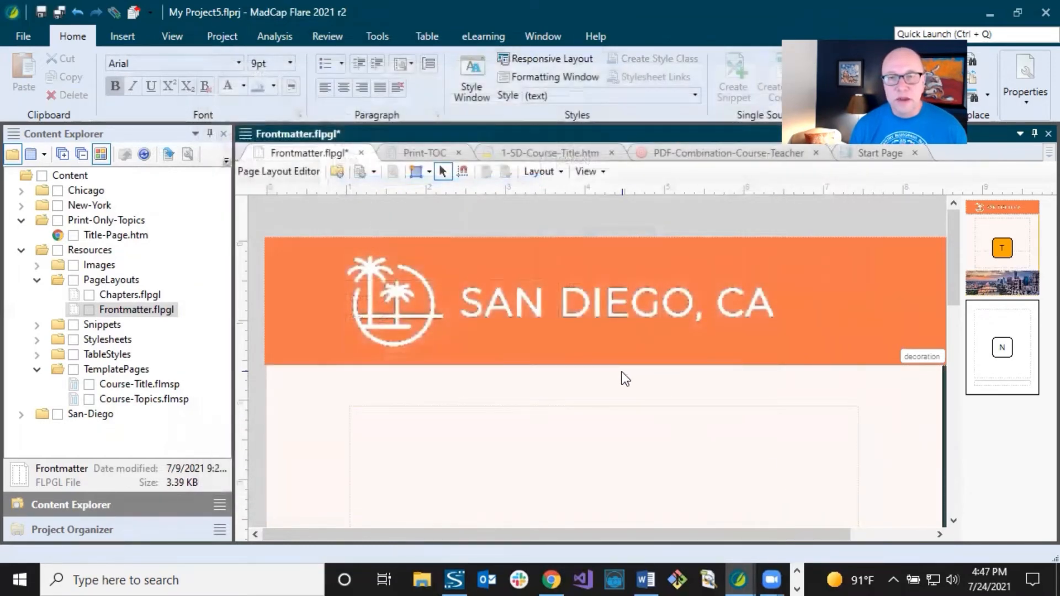
Replace the background image of the skyline frame at the foot of the title page with SD-Hero-Print.png and save the Frontmatter layout
scroll(622, 373, "down", 5)
scroll(622, 372, "down", 5)
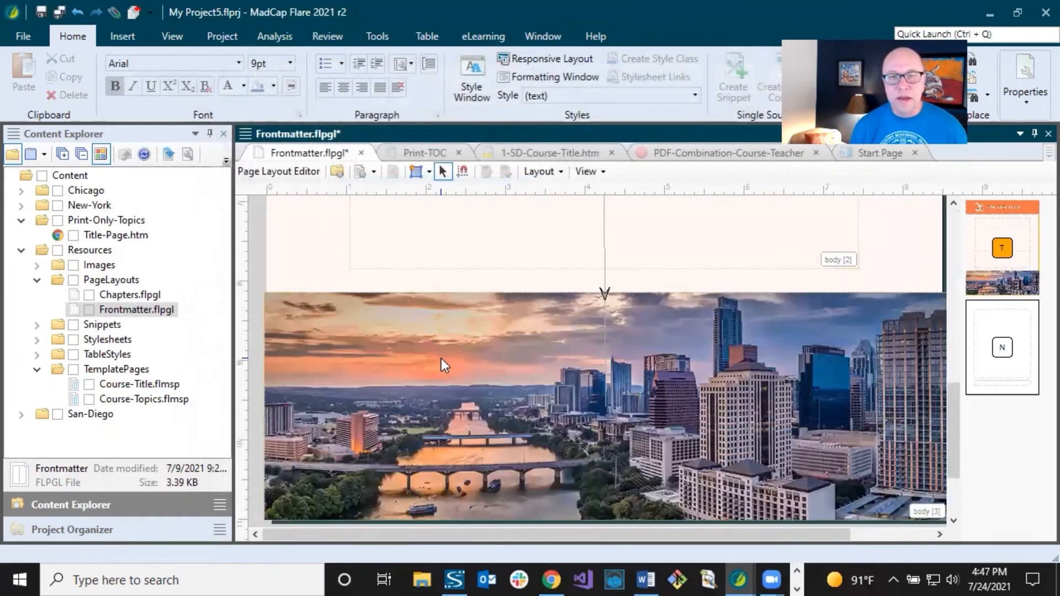
left_click(442, 359)
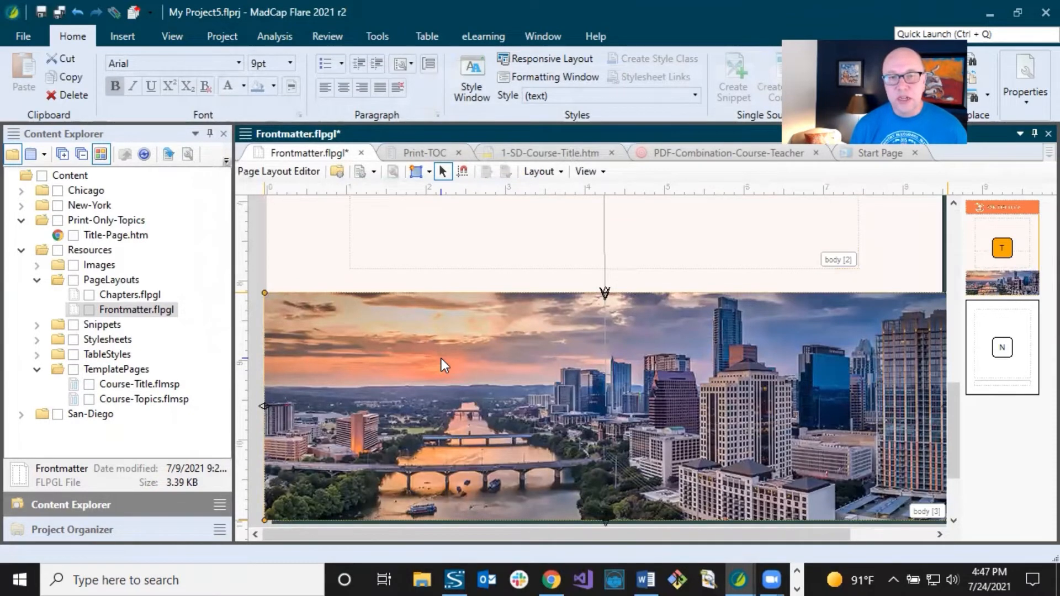
double_click(416, 330)
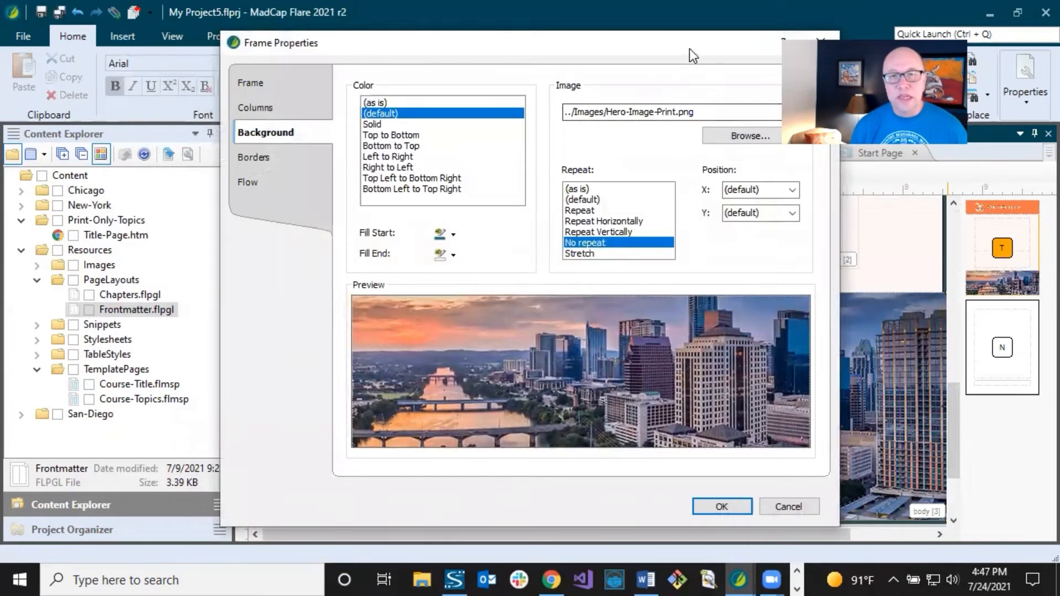
left_click_drag(692, 42, 614, 48)
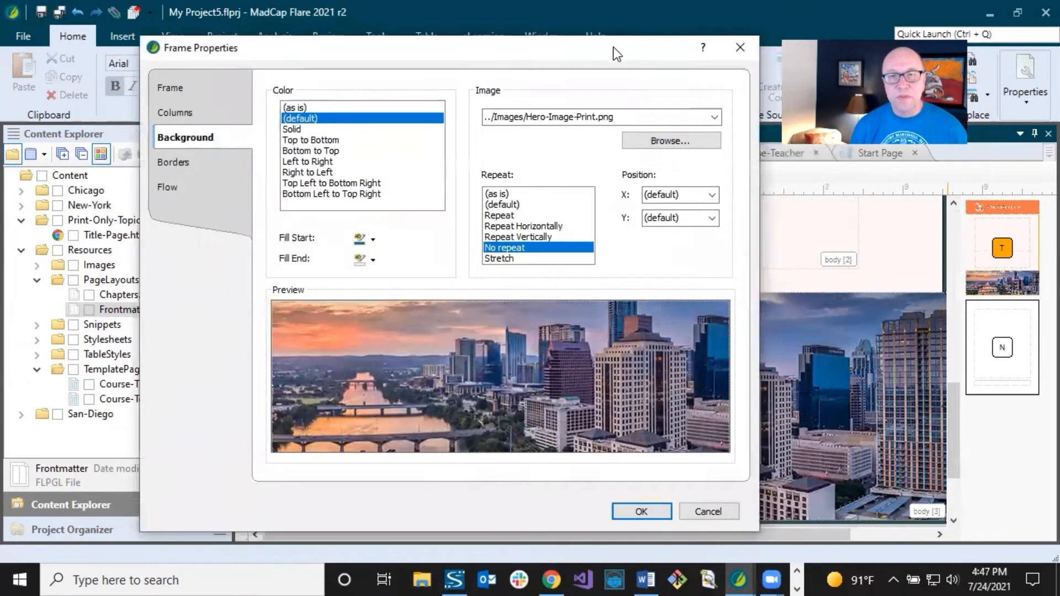
left_click(653, 141)
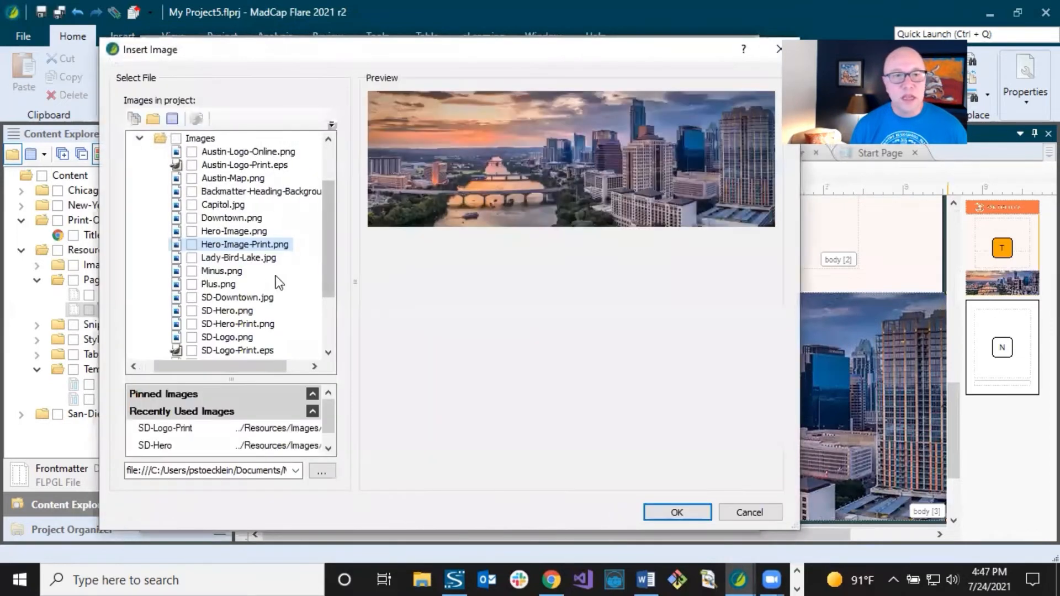
left_click(238, 324)
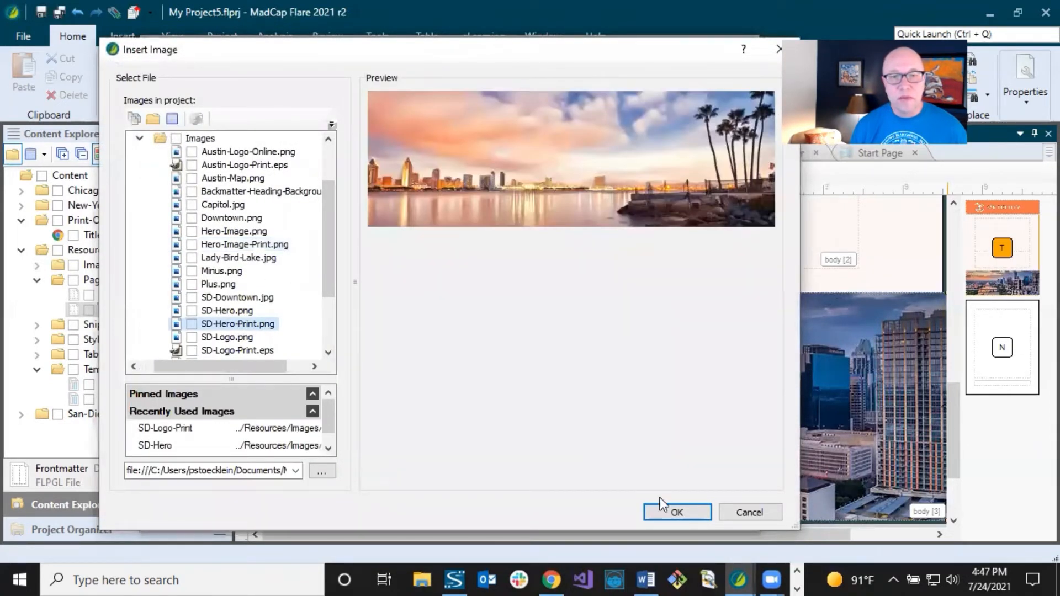
left_click(677, 511)
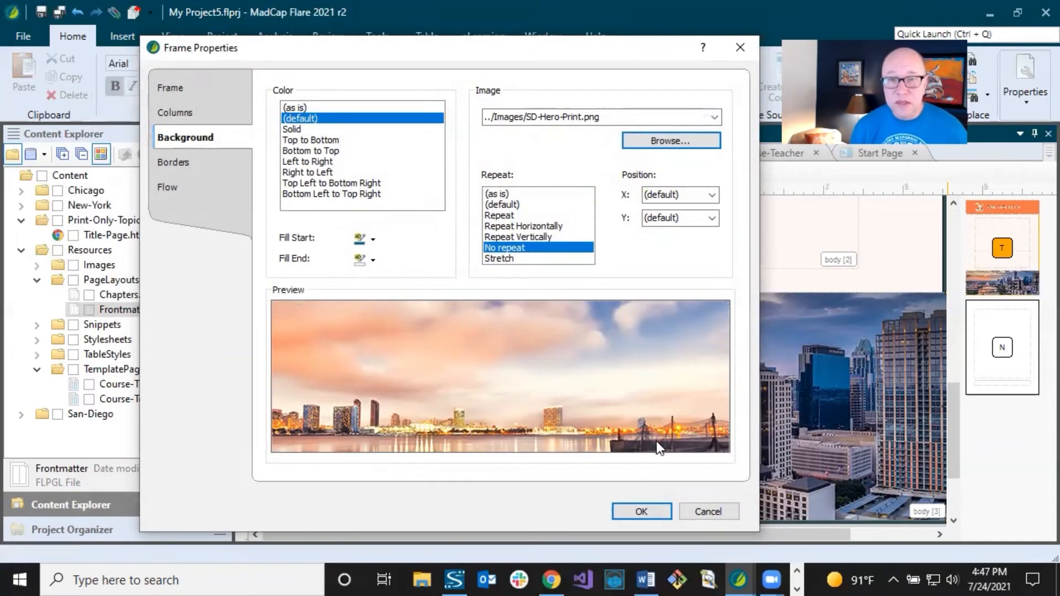
left_click(652, 511)
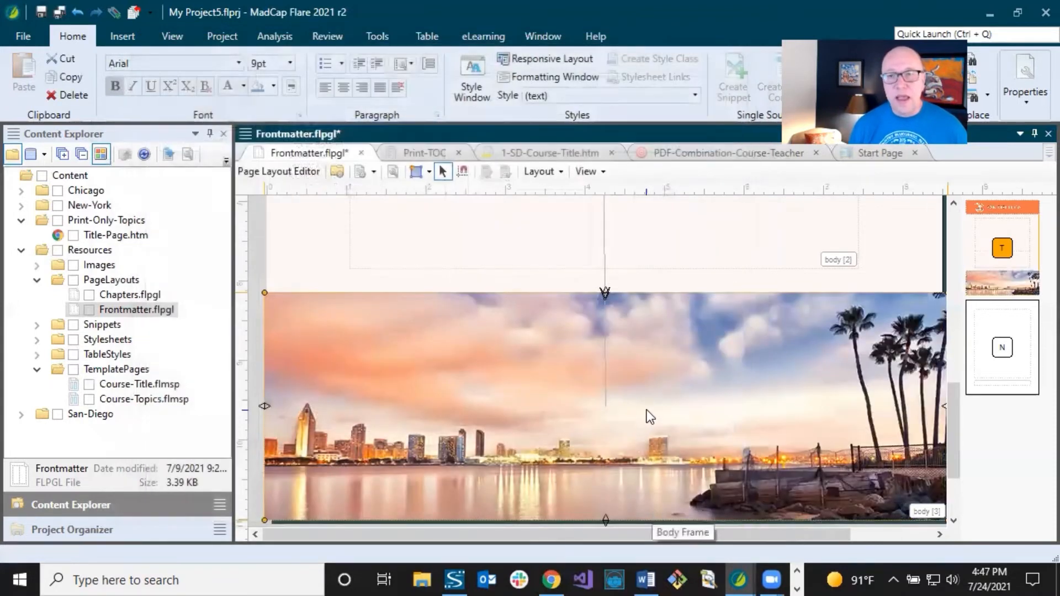
scroll(647, 410, "up", 5)
scroll(647, 410, "up", 2)
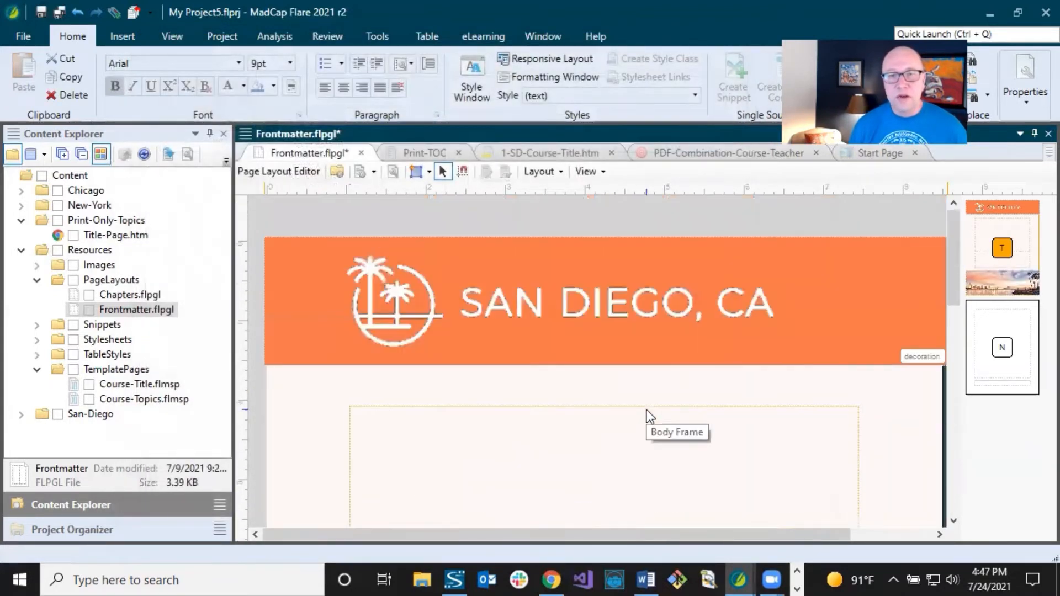
left_click(40, 12)
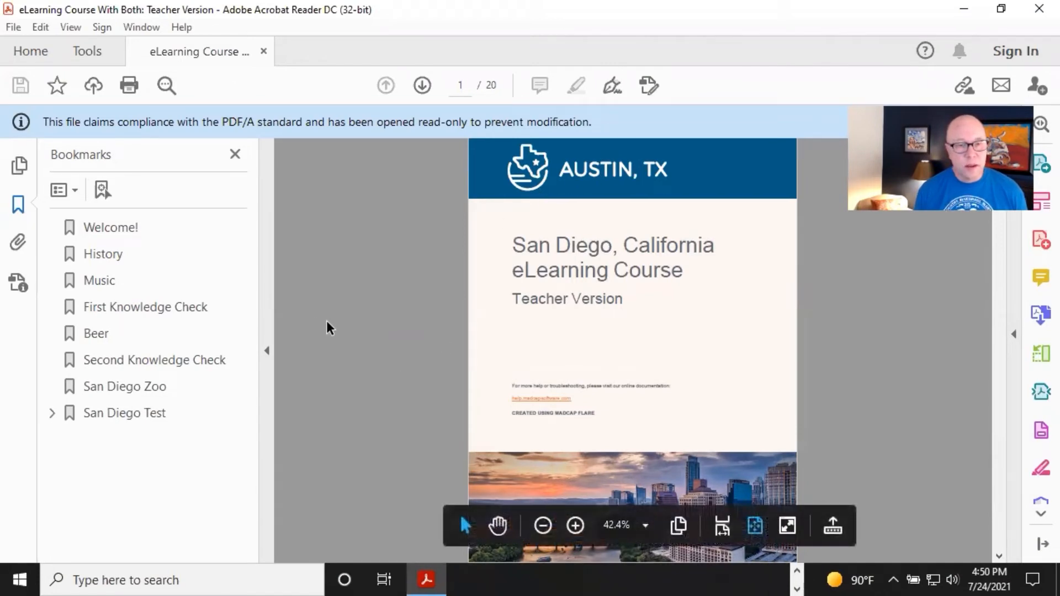
Examine how the First Knowledge Check questions are laid out in the teacher version PDF, and return to Flare
left_click(141, 313)
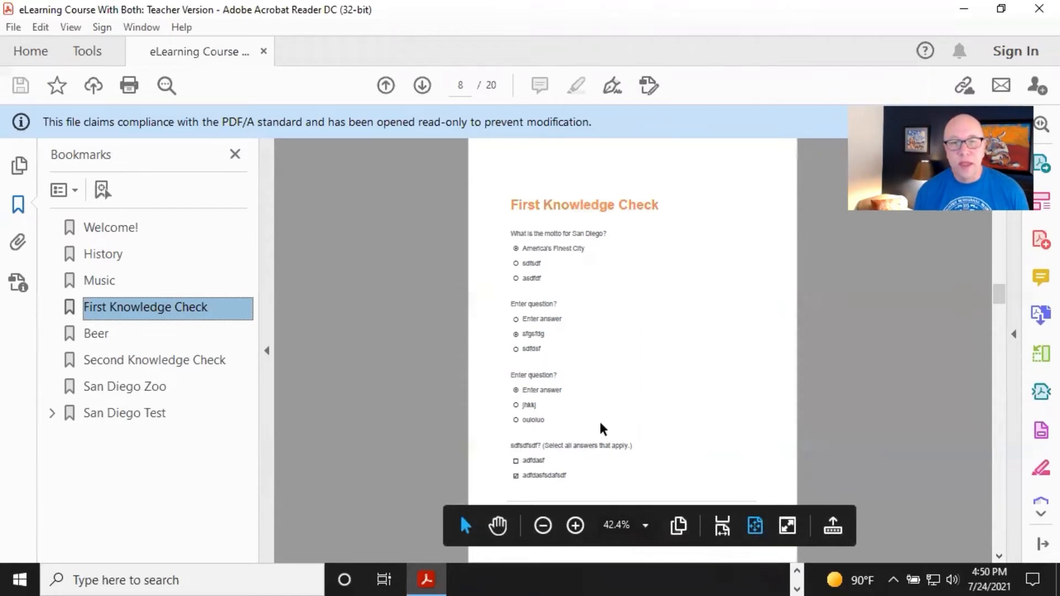
scroll(600, 424, "down", 5)
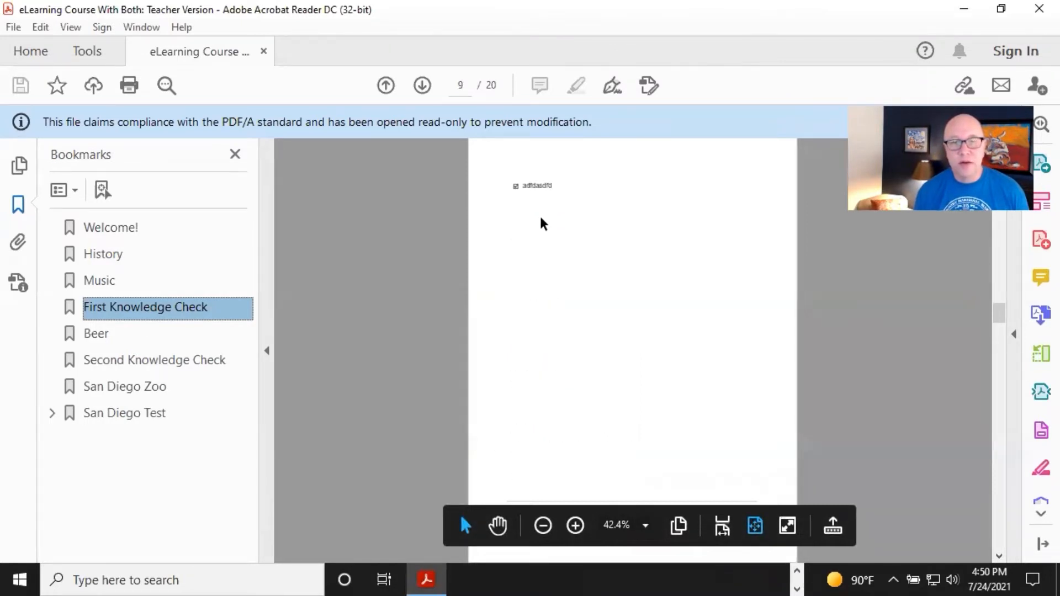
scroll(551, 264, "up", 5)
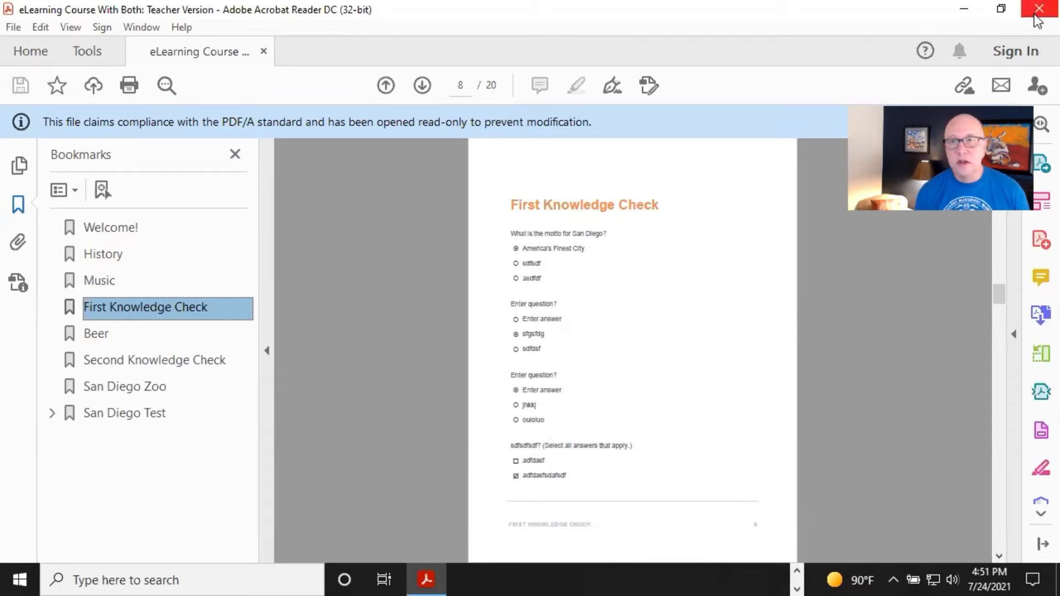
left_click(970, 10)
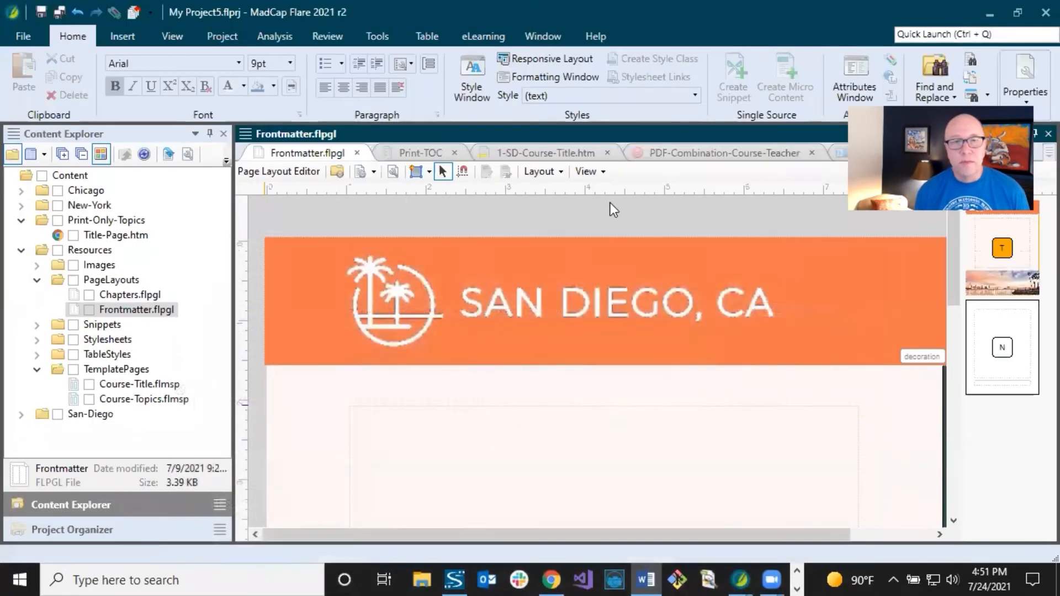
Close the open documents and open SD-First-Knowledge-Check.htm from the San-Diego Course-Knowledge-Check folder
left_click(132, 11)
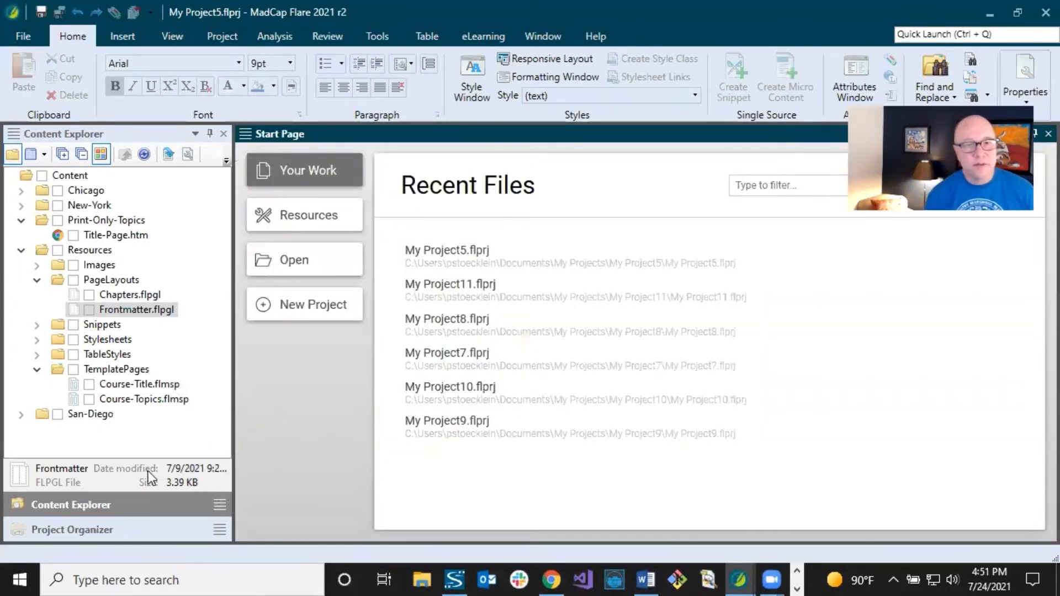
left_click(21, 413)
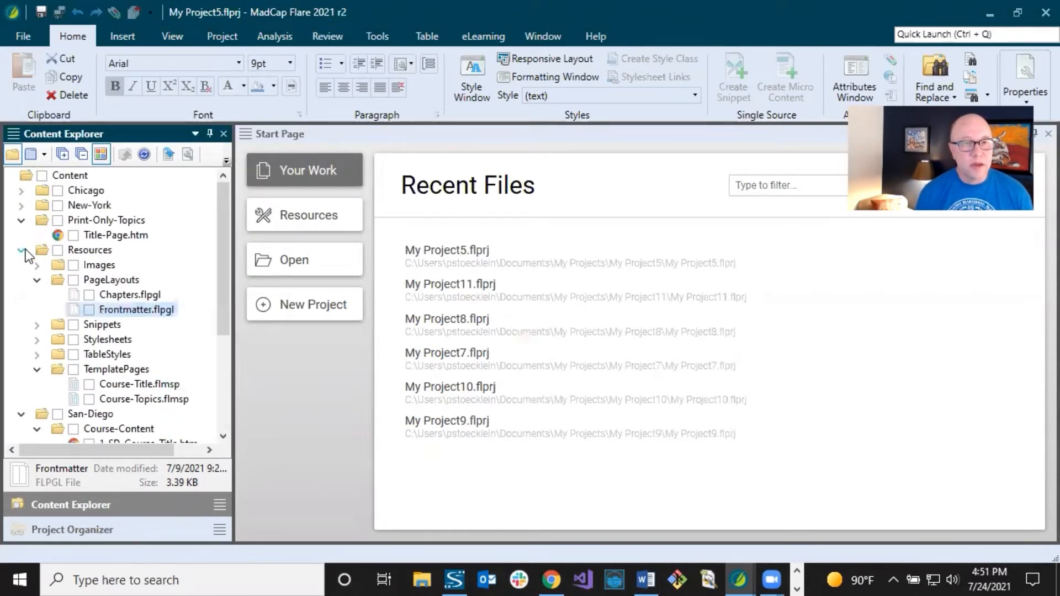
left_click(21, 250)
left_click(21, 219)
left_click(36, 265)
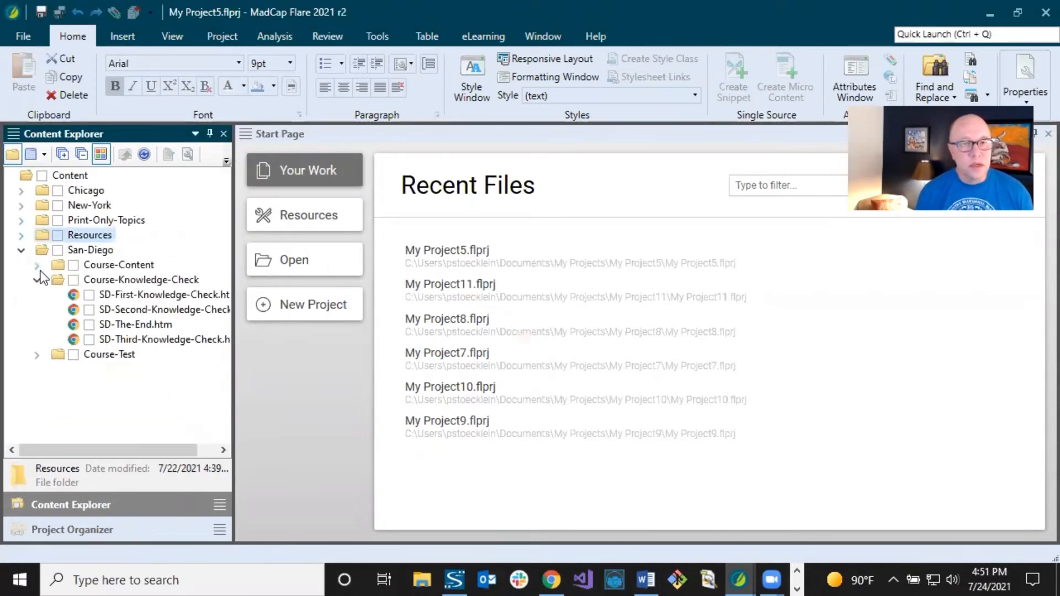
double_click(155, 296)
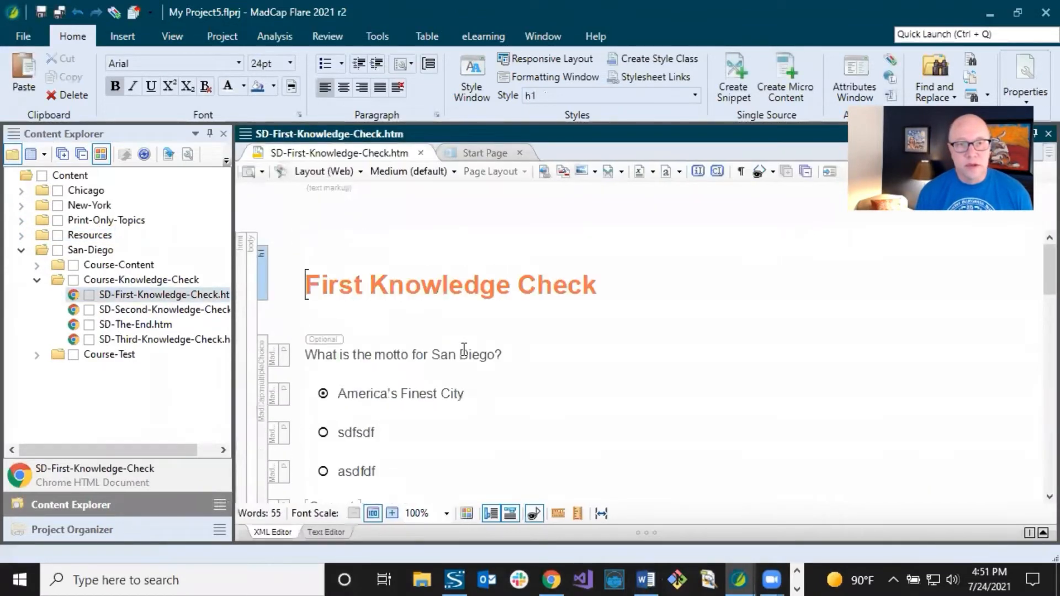
Examine the questions, answer options, feedback text and Submit buttons throughout the First Knowledge Check topic
scroll(416, 398, "down", 3)
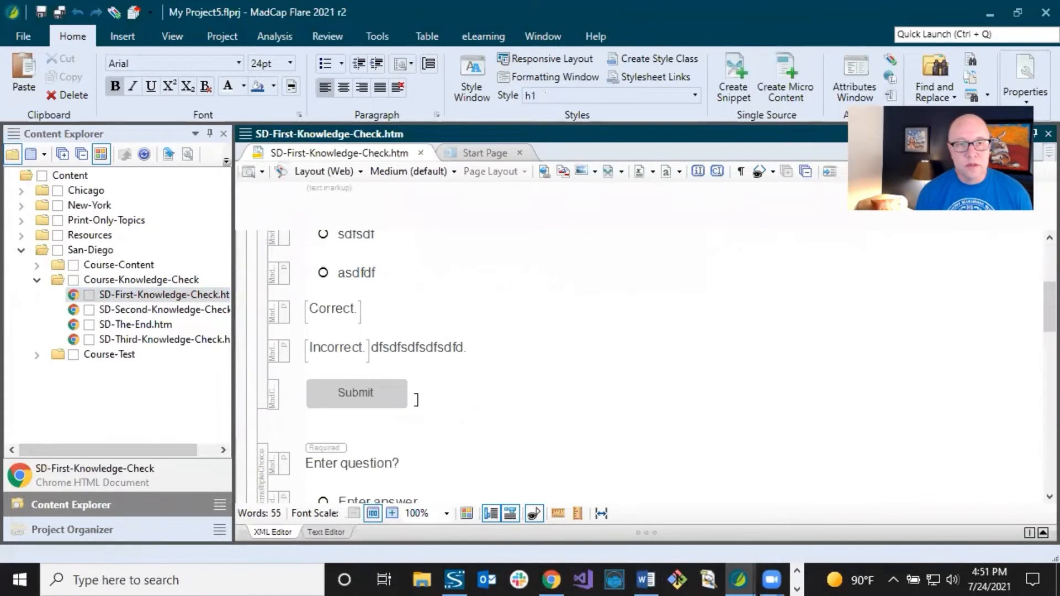
scroll(417, 398, "down", 8)
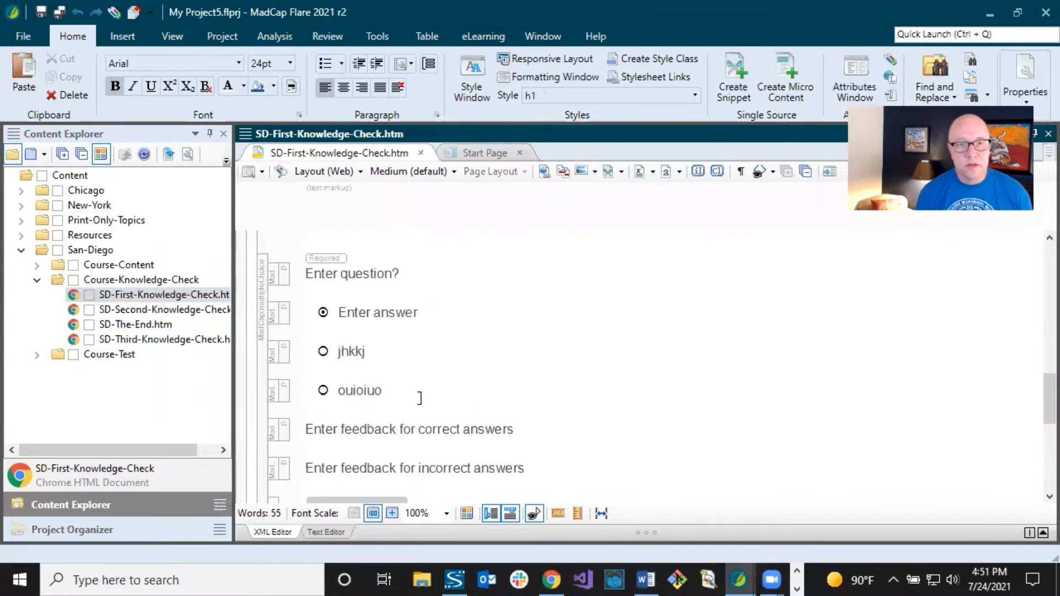
scroll(420, 397, "down", 5)
scroll(421, 399, "up", 2)
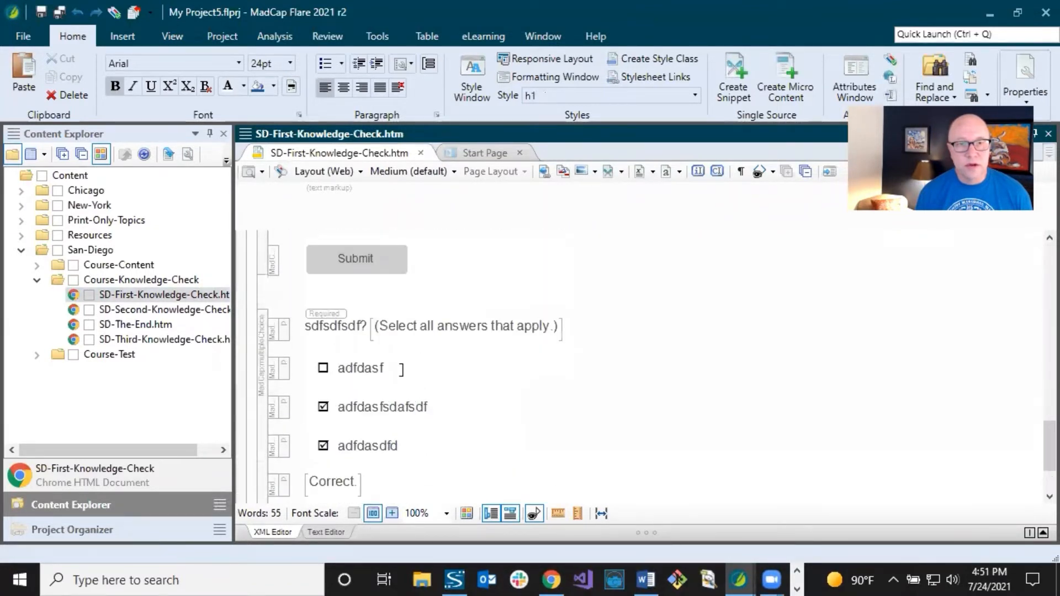
left_click(356, 325)
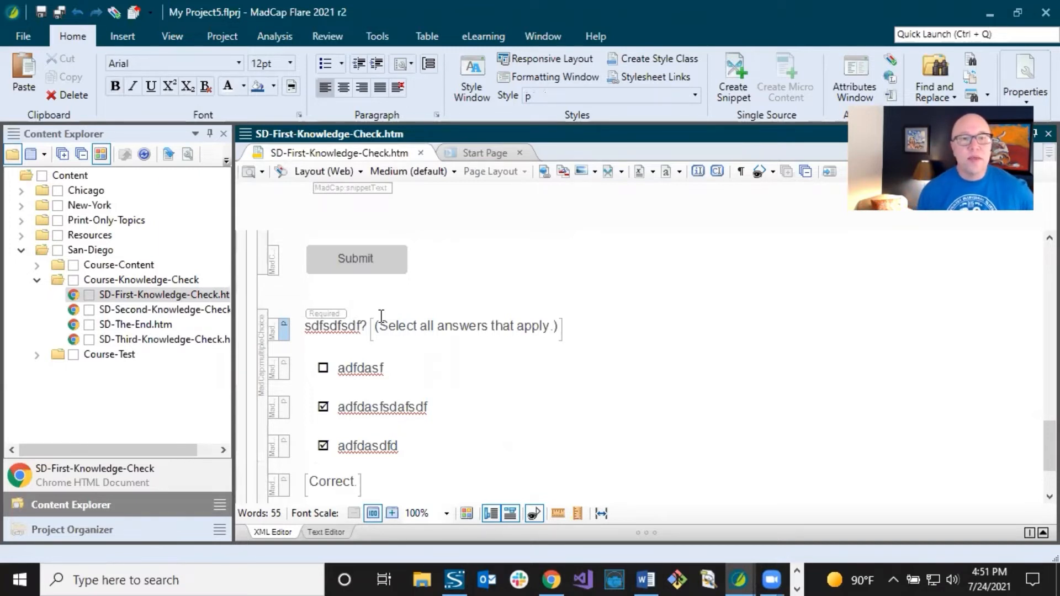
scroll(381, 316, "up", 5)
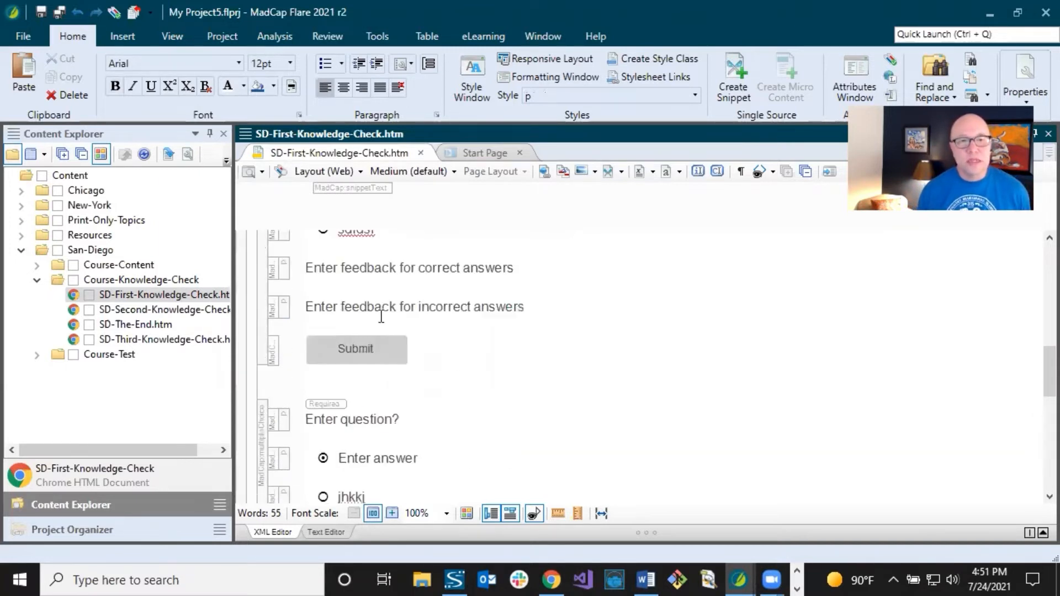
scroll(381, 316, "up", 5)
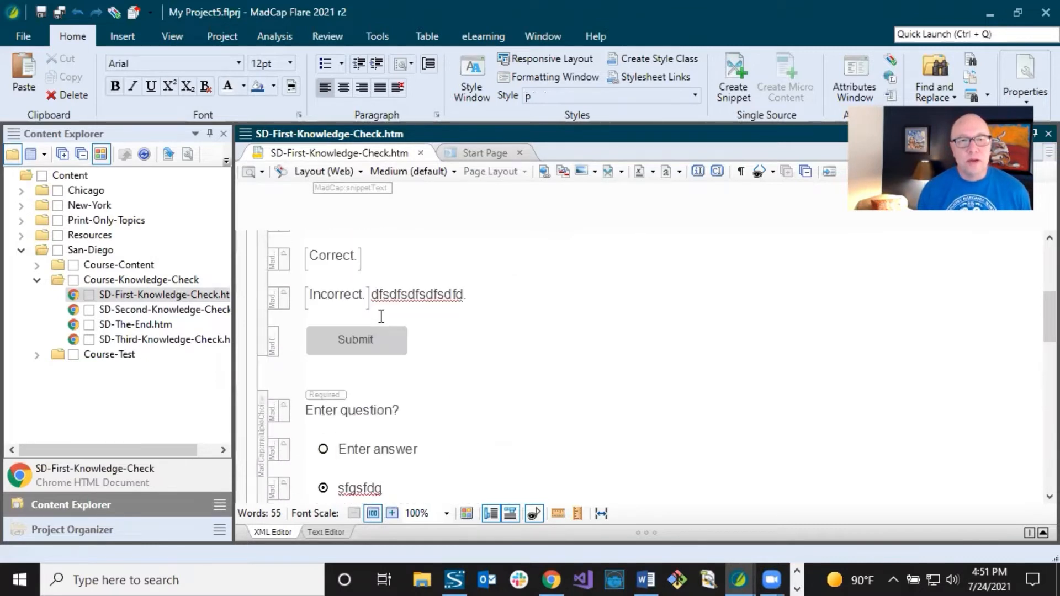
scroll(381, 315, "up", 5)
scroll(382, 315, "down", 3)
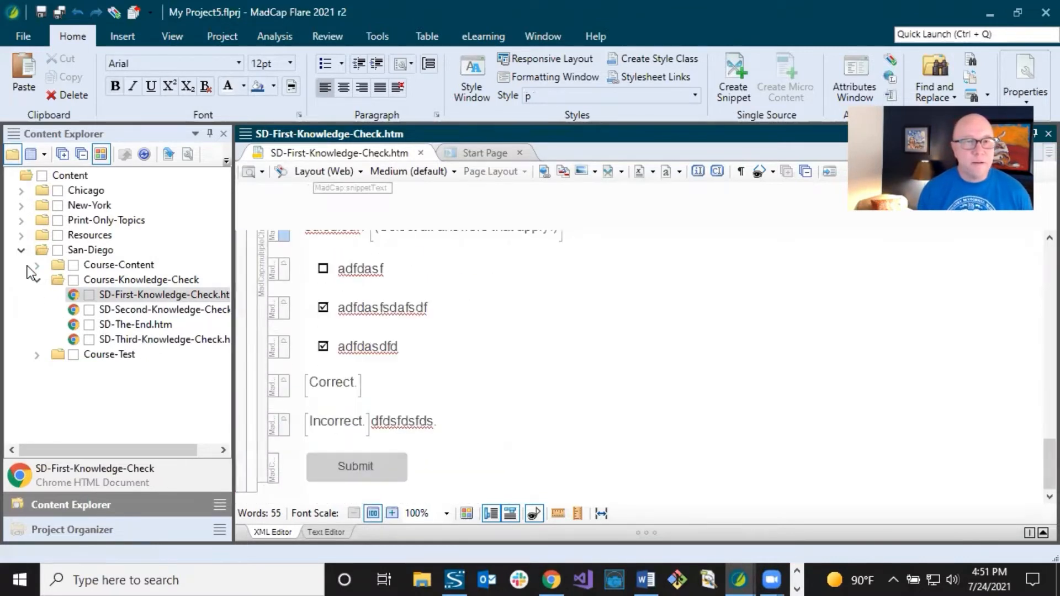
Open Styles.css from the Stylesheets folder under Resources
left_click(23, 235)
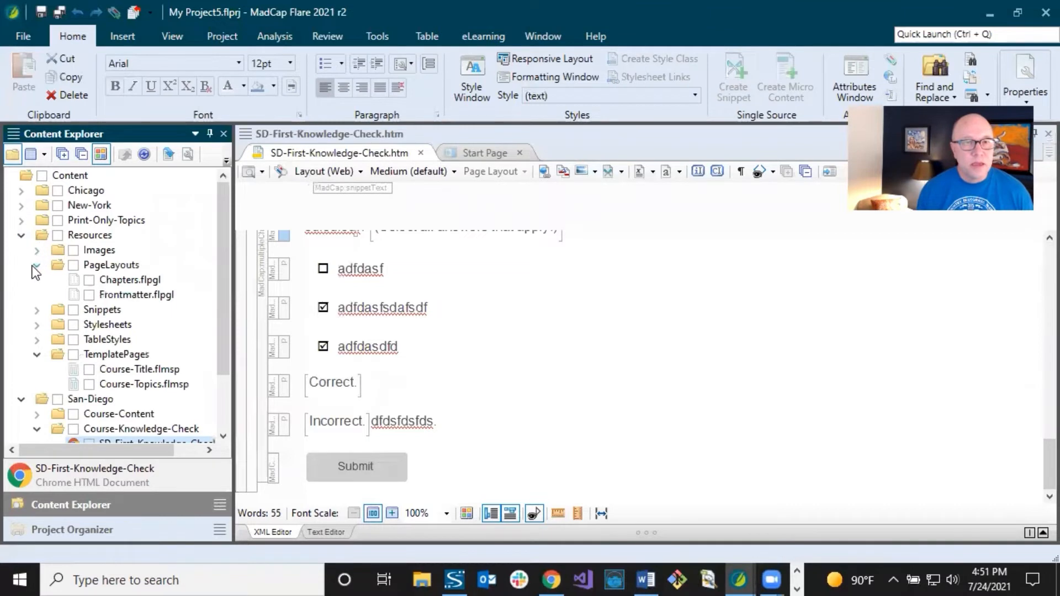
left_click(37, 295)
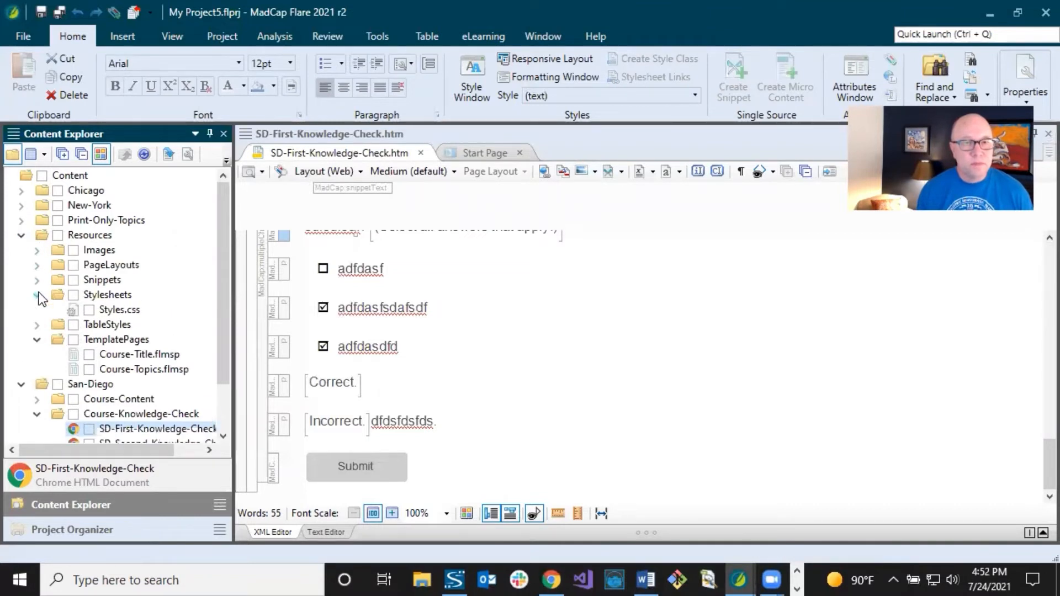
left_click(107, 311)
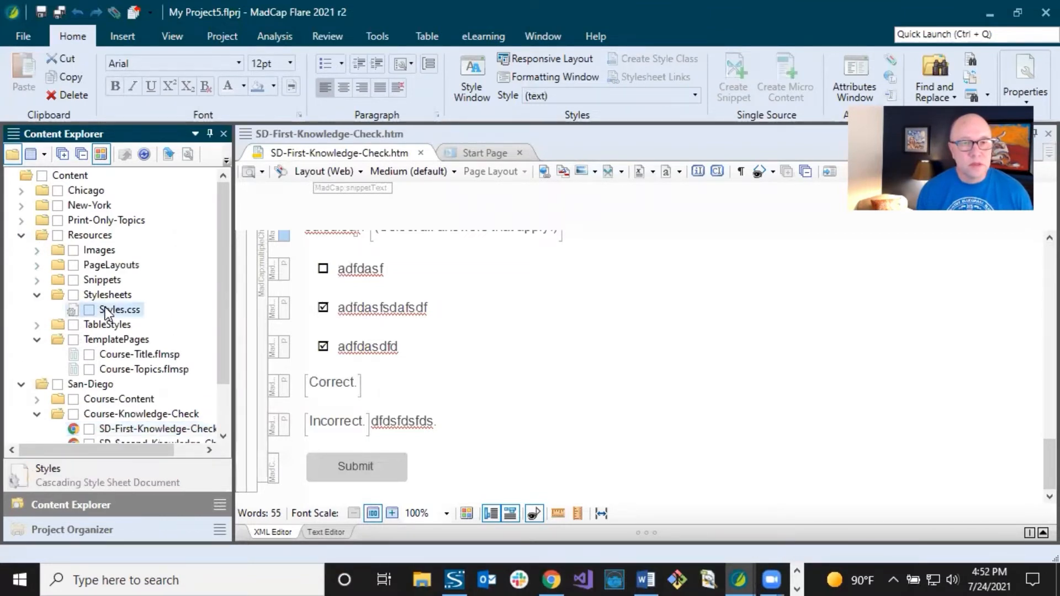
double_click(107, 313)
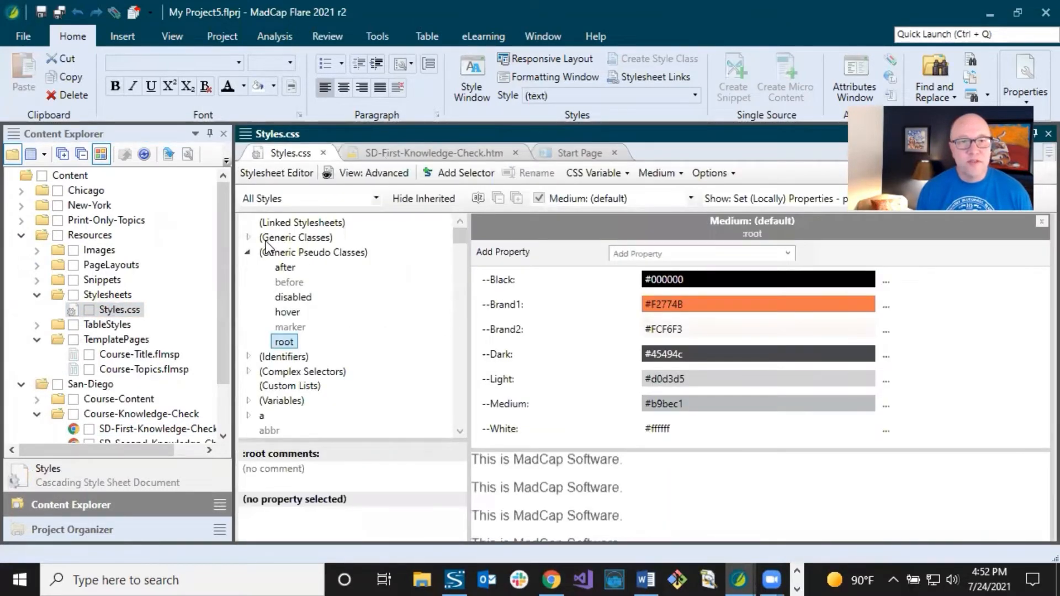
Examine the h2 and h3 heading styles and the class defined under h2 in the stylesheet
left_click(251, 254)
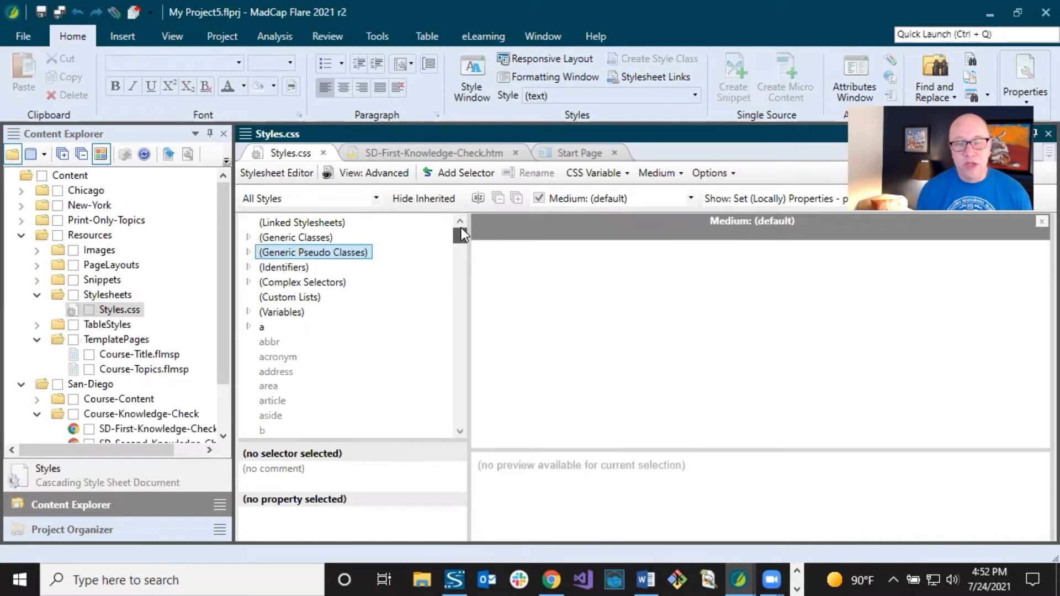
left_click_drag(463, 231, 462, 273)
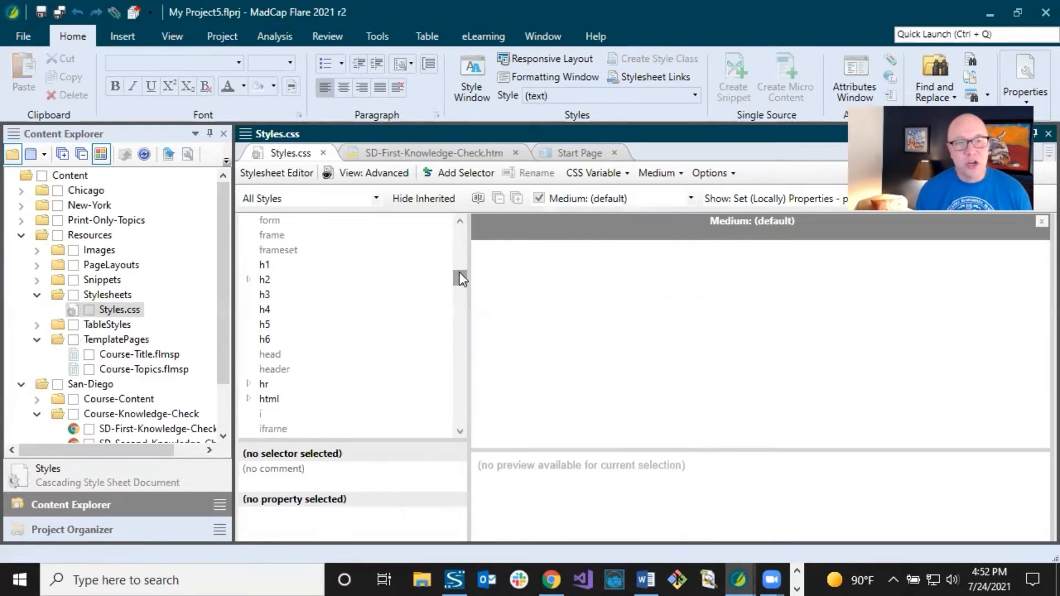
left_click(276, 281)
left_click(248, 280)
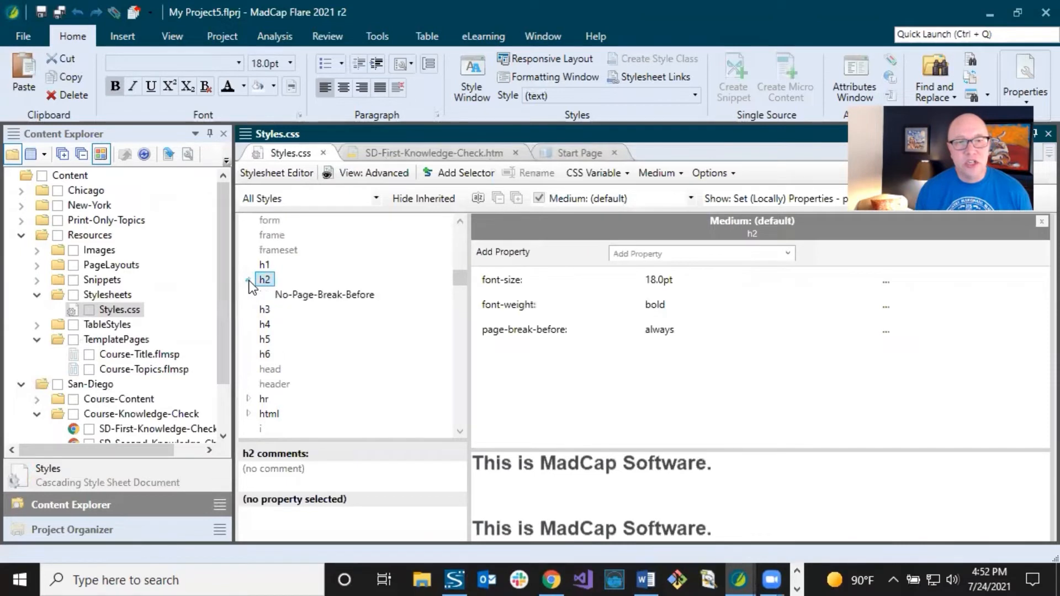
left_click(266, 311)
scroll(286, 306, "down", 20)
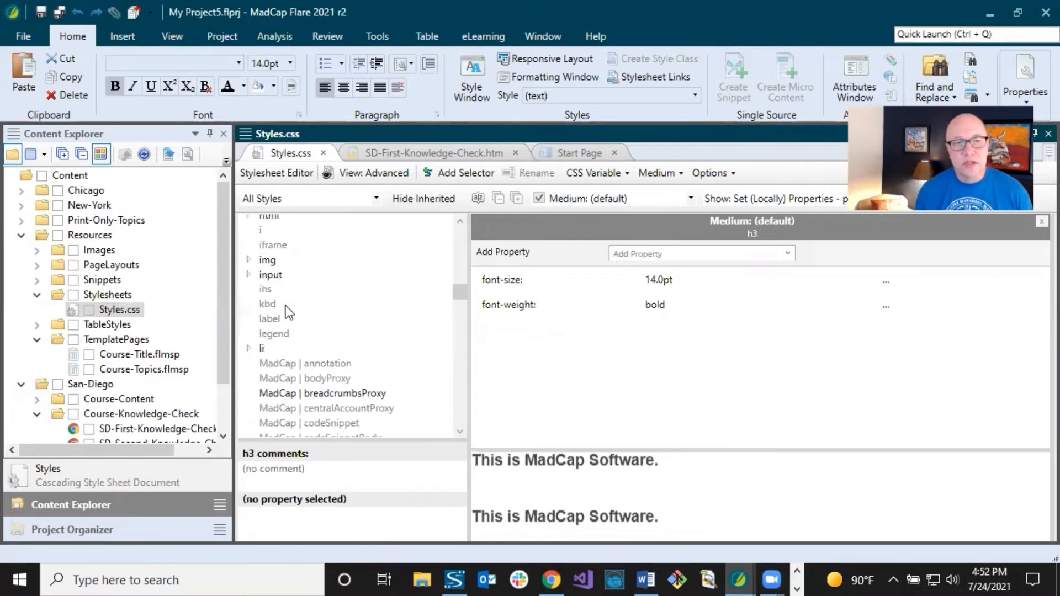
scroll(286, 305, "down", 15)
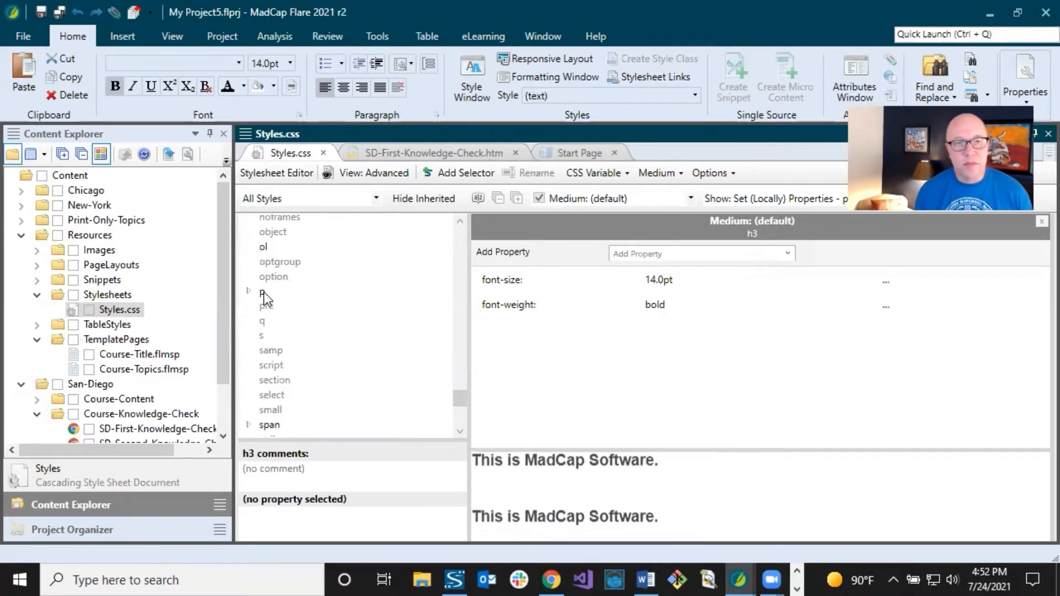
Add a new class named Page-Break-Before to the p style
left_click(263, 293)
left_click(247, 291)
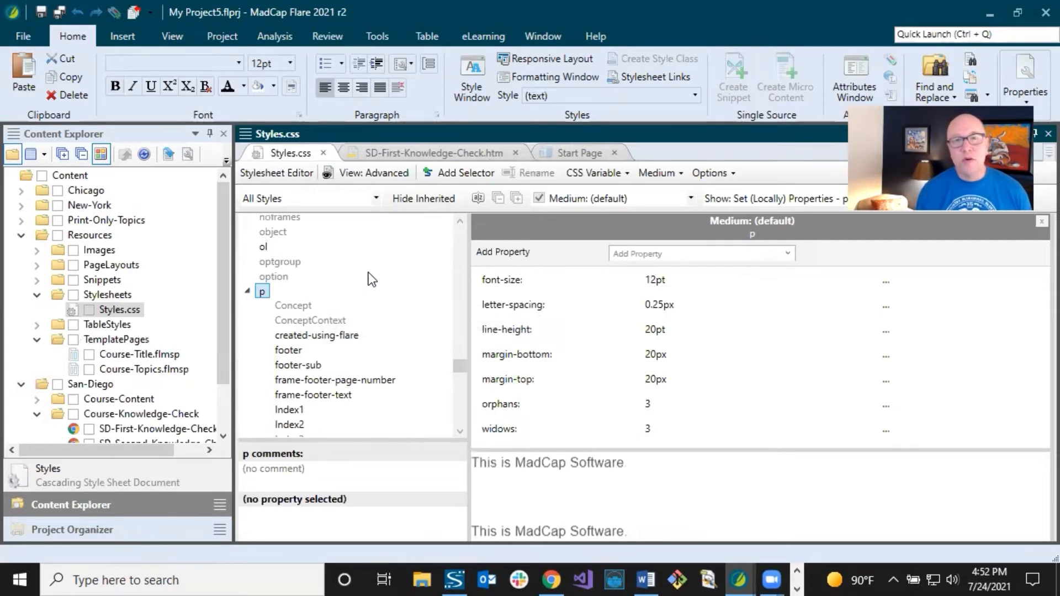
left_click(451, 174)
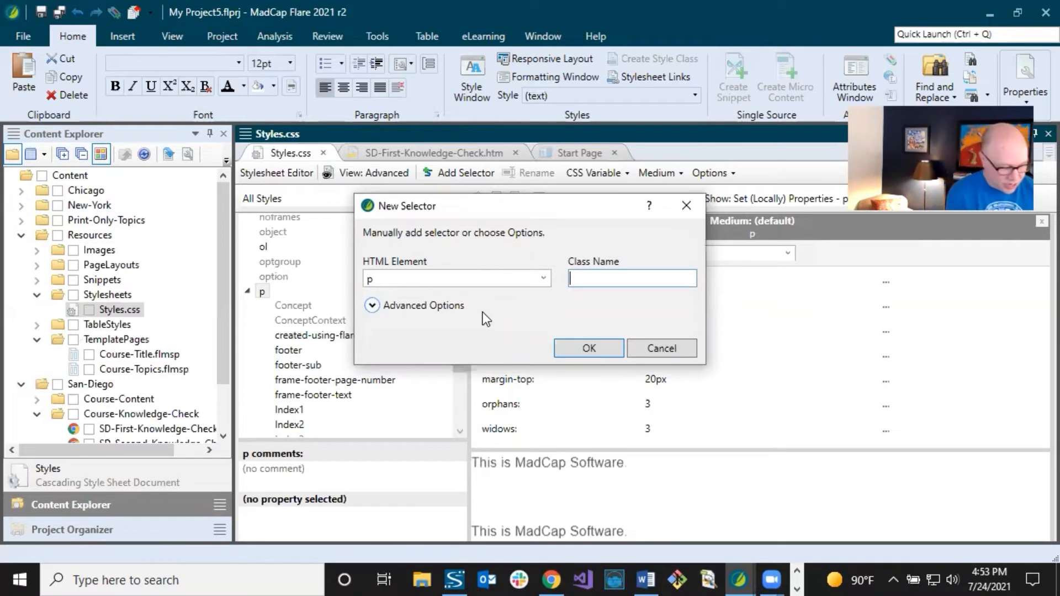
type("Pag")
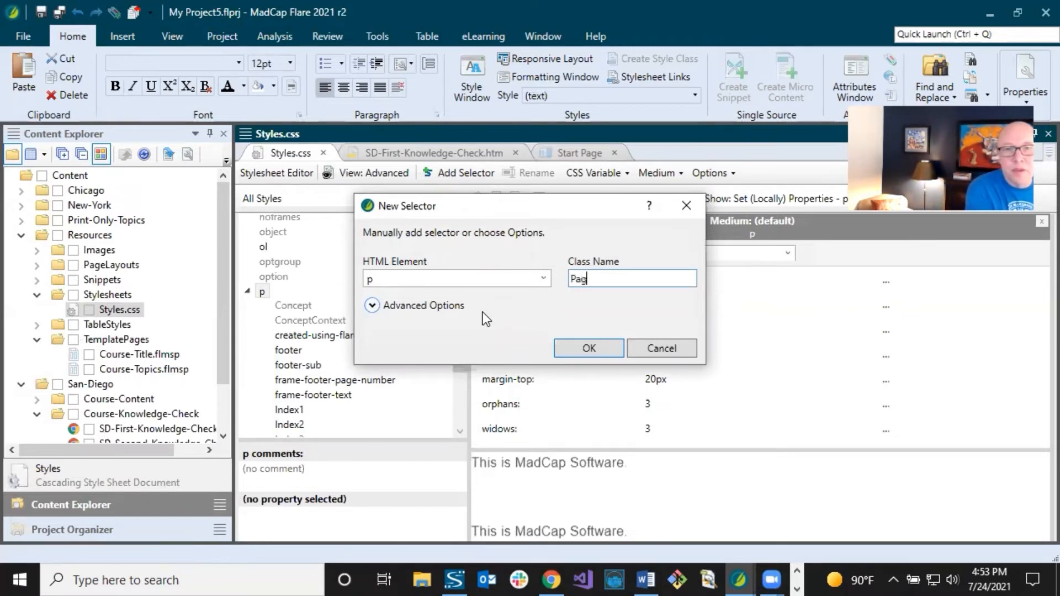
type("e-Break-")
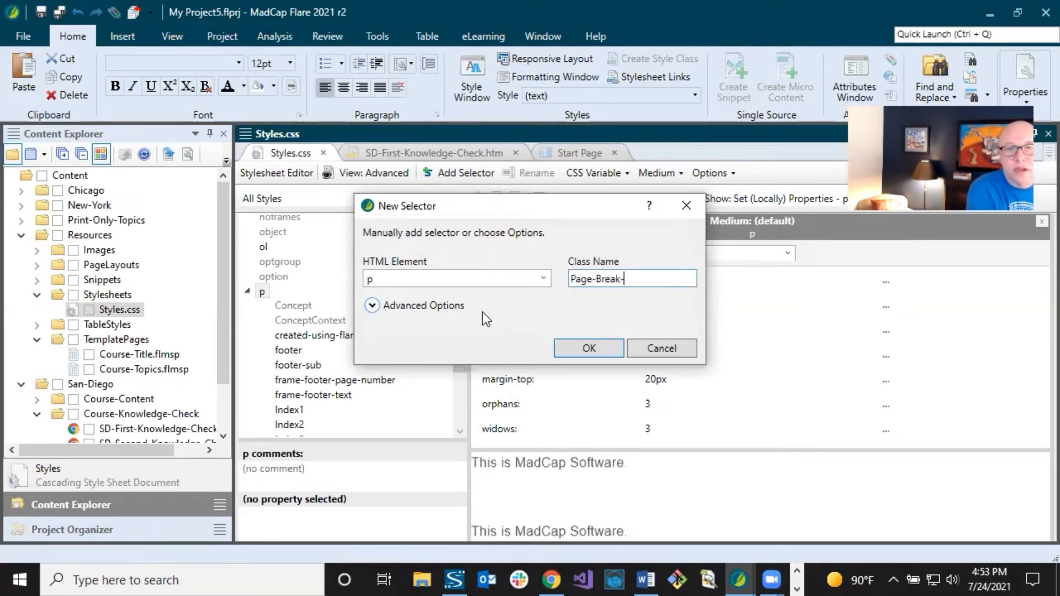
type("Before")
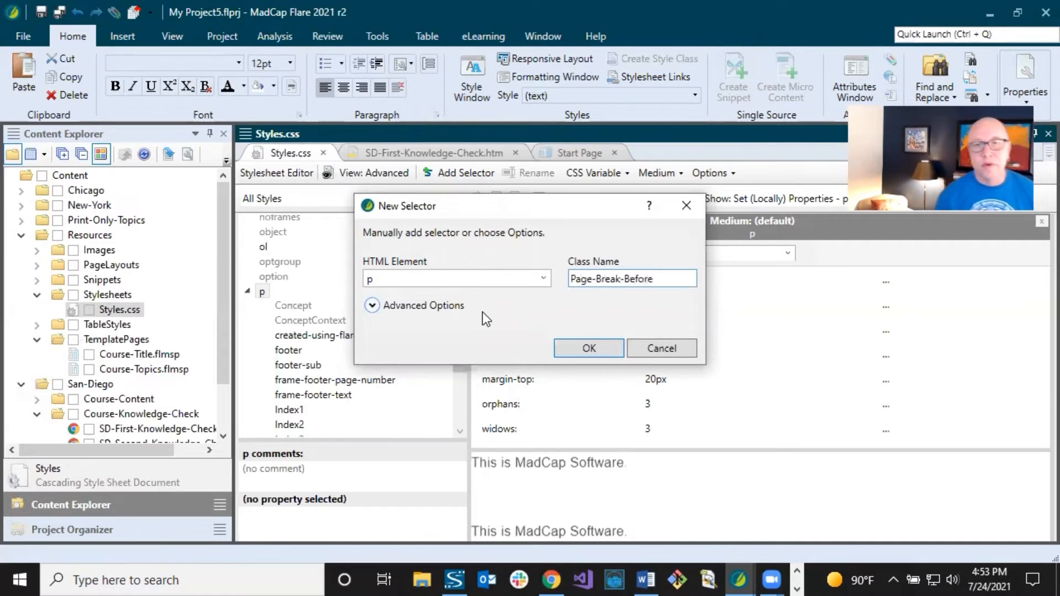
left_click(562, 350)
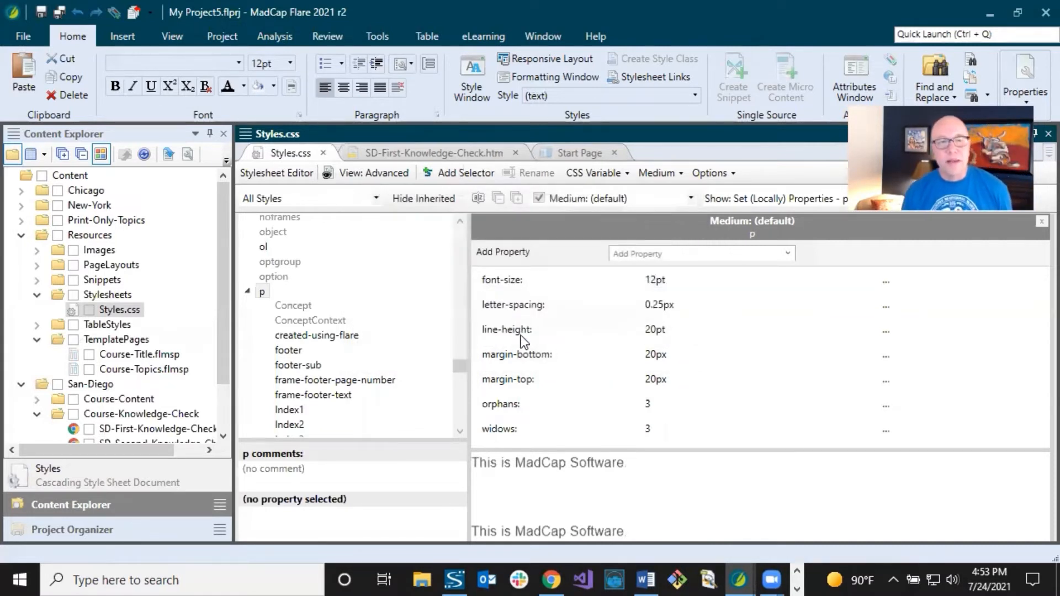
scroll(349, 334, "down", 2)
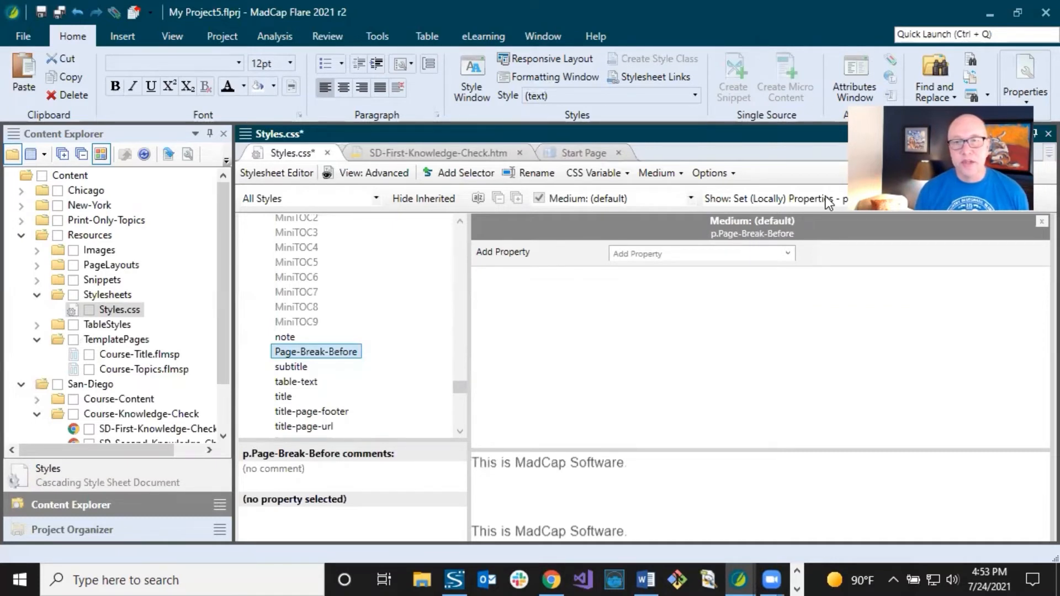
Show all properties for the p.Page-Break-Before class, grouped by category
left_click_drag(943, 103, 943, 24)
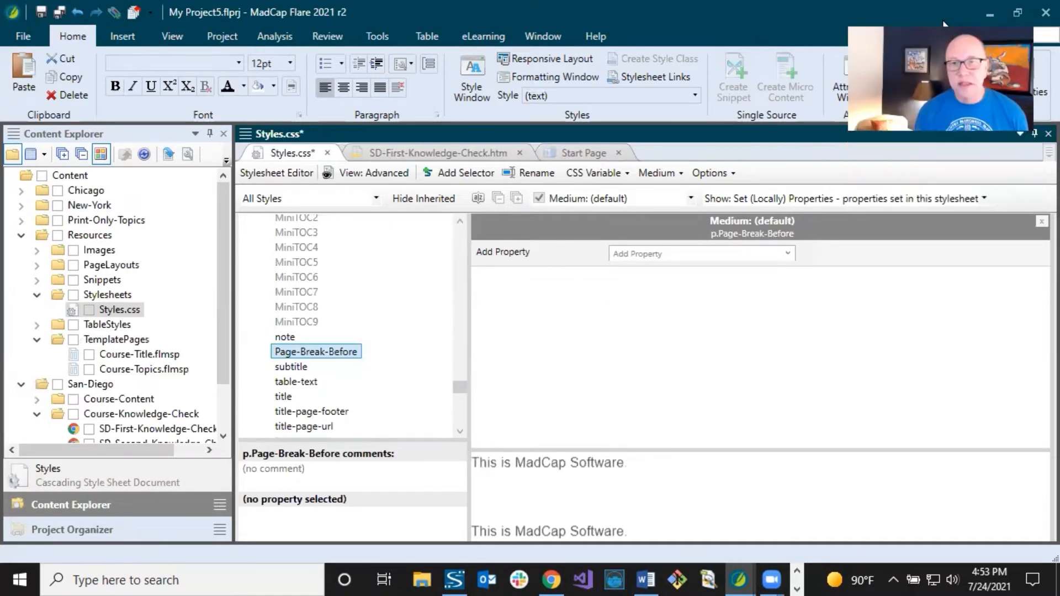
left_click(984, 198)
left_click(746, 264)
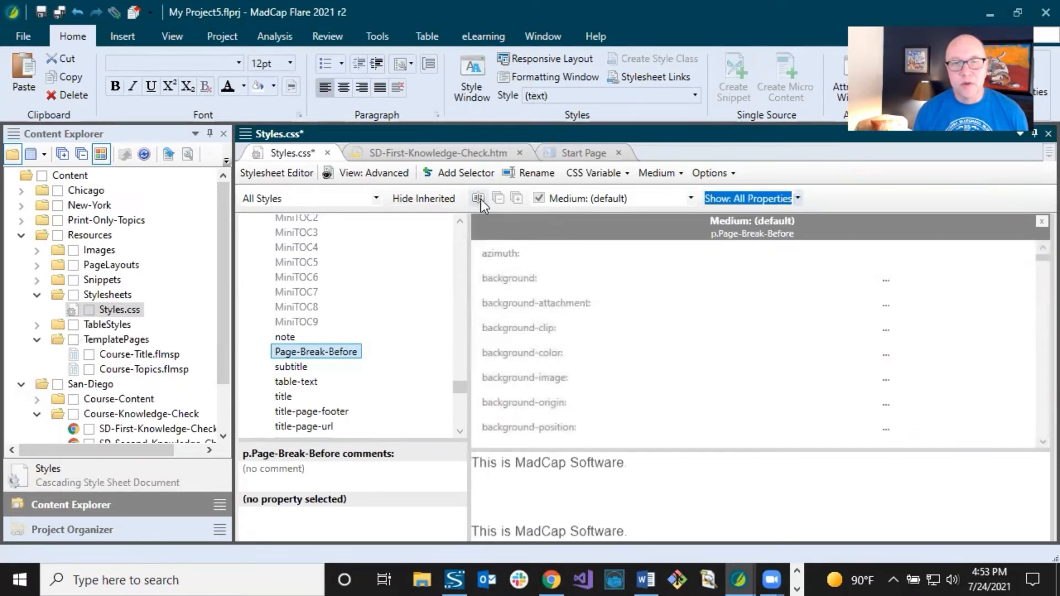
left_click(479, 198)
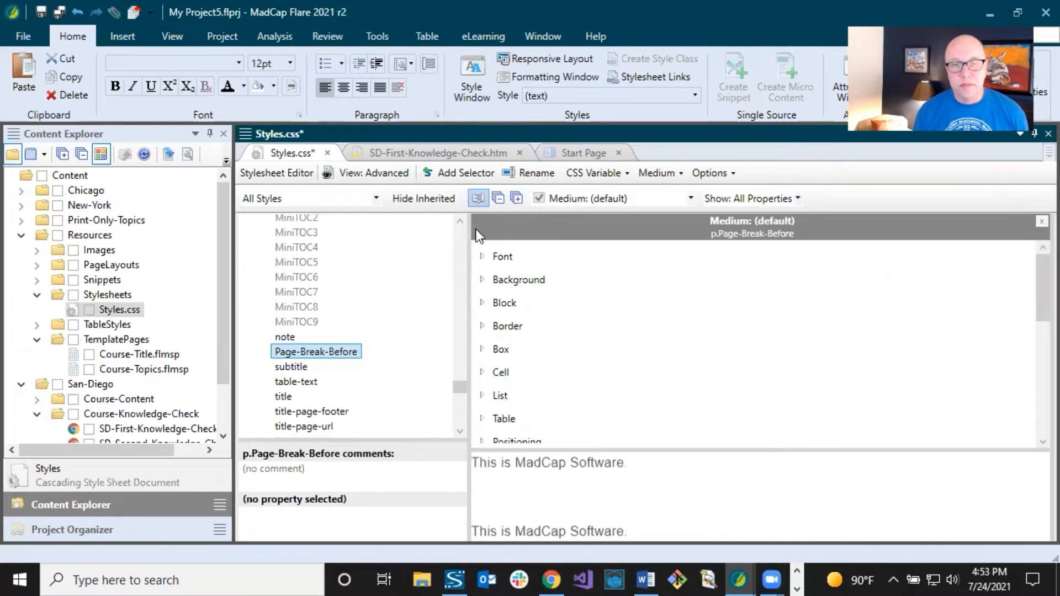
Set the page-break-before property in the PrintSupport group to always for p.Page-Break-Before, and save the stylesheet
scroll(602, 323, "down", 3)
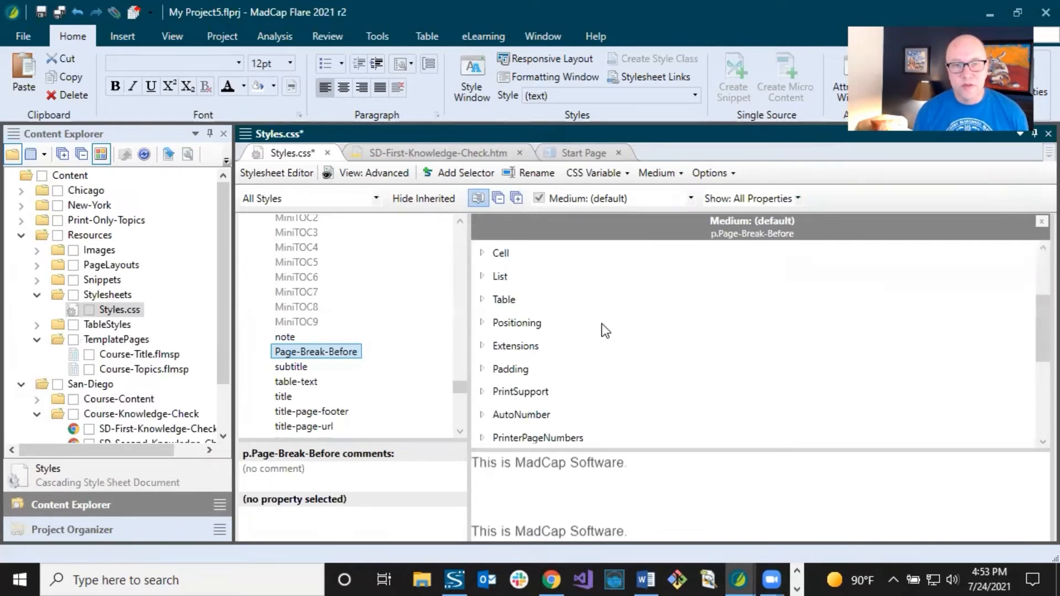
scroll(601, 323, "down", 1)
left_click(482, 352)
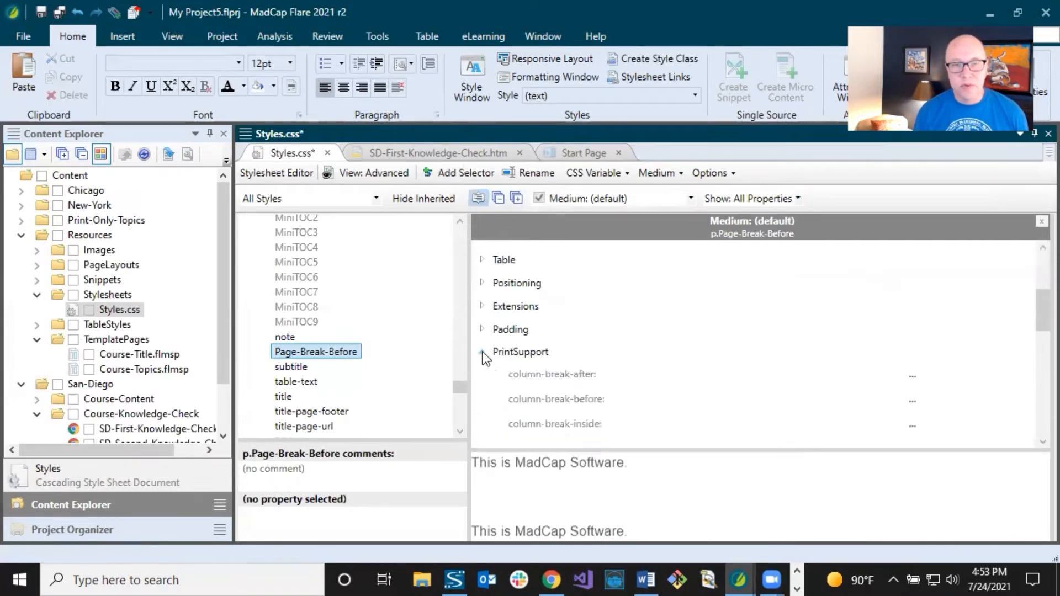
scroll(552, 353, "down", 4)
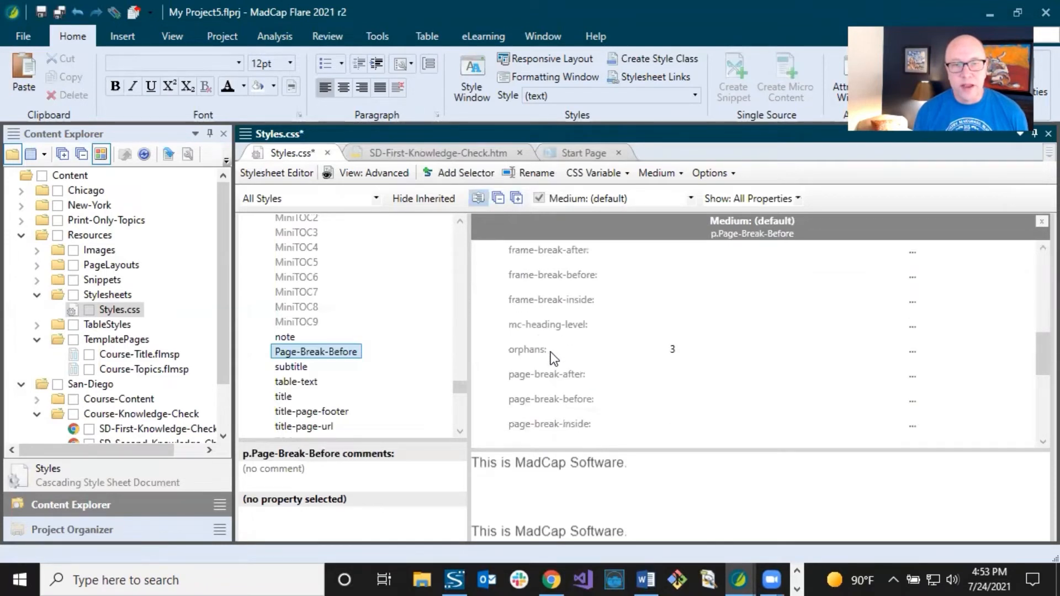
scroll(553, 358, "down", 1)
left_click(549, 360)
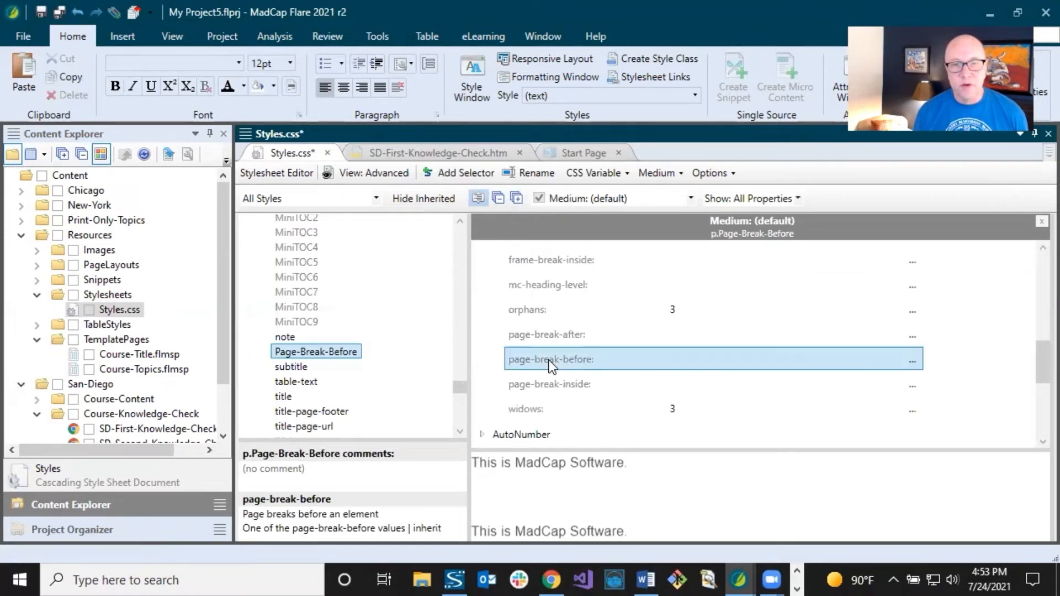
left_click(913, 357)
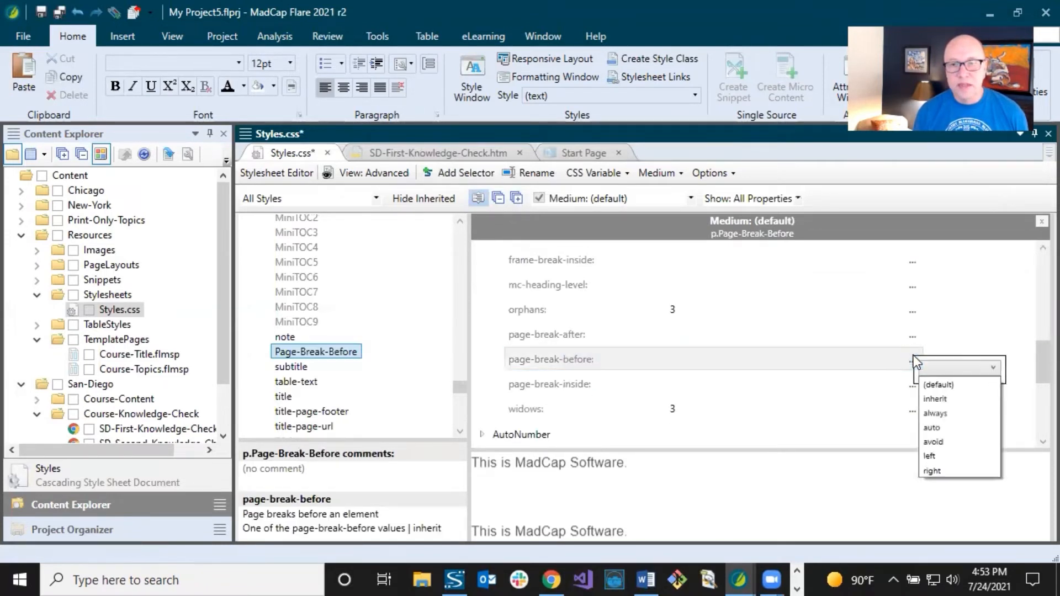
left_click(935, 413)
left_click(549, 341)
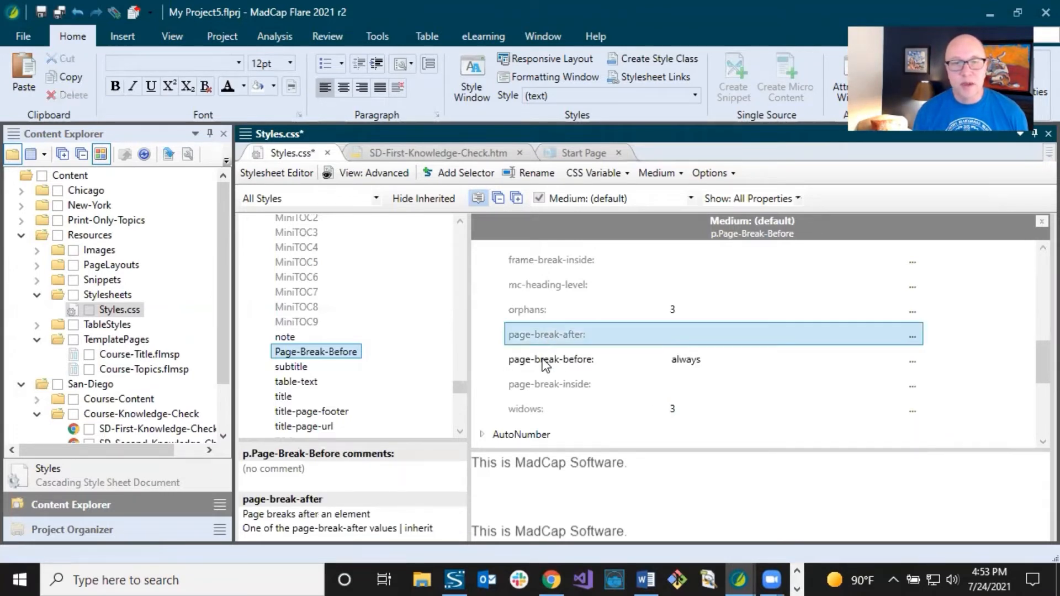
left_click(546, 361)
left_click(40, 11)
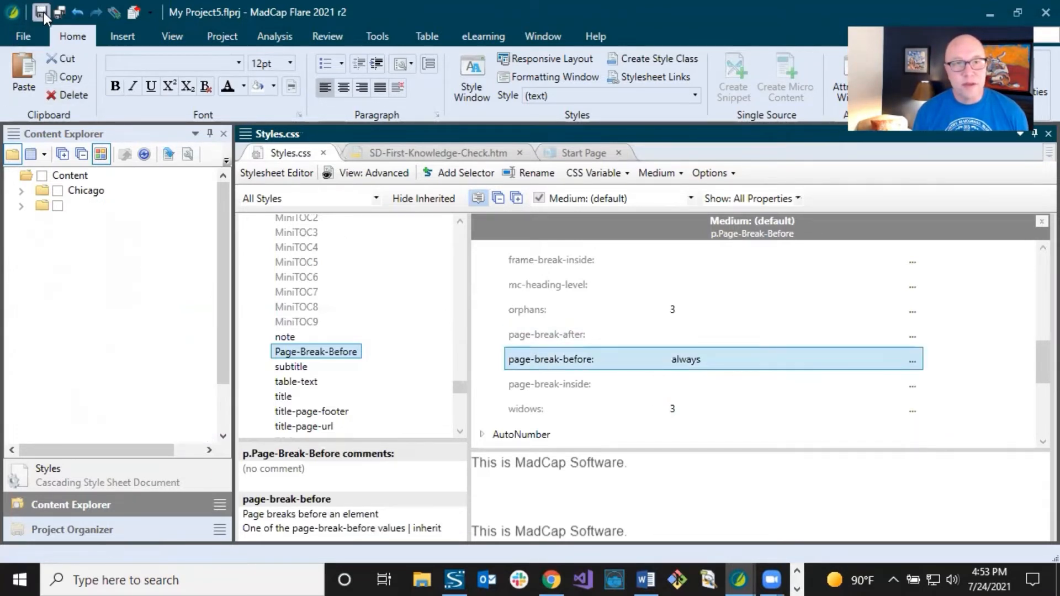
Add a placeholder paragraph reading "hjj" below the First Knowledge Check heading in SD-First-Knowledge-Check.htm
left_click(413, 147)
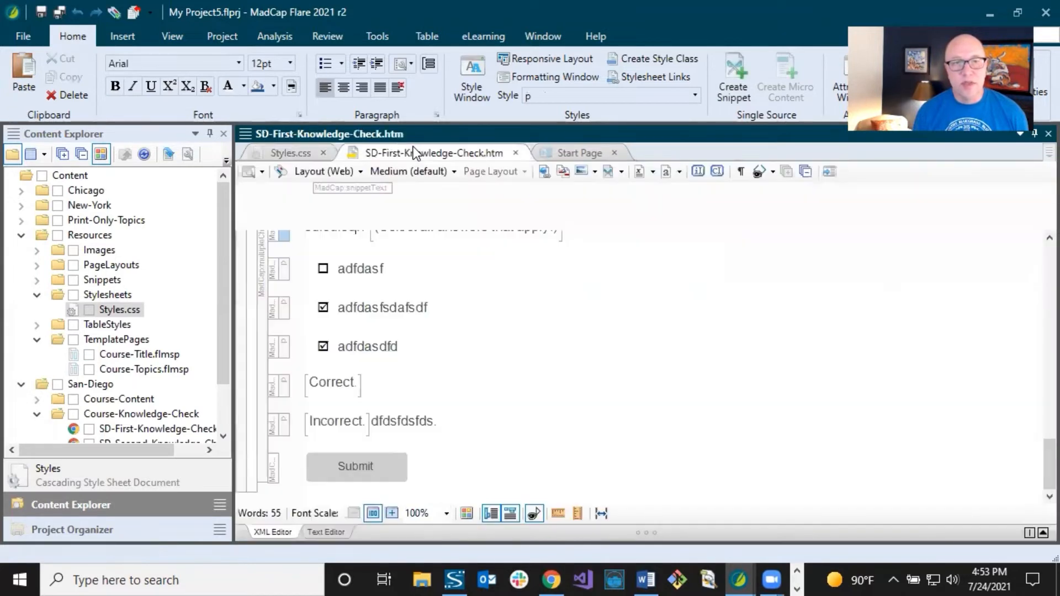
scroll(519, 345, "down", 3)
scroll(522, 342, "up", 5)
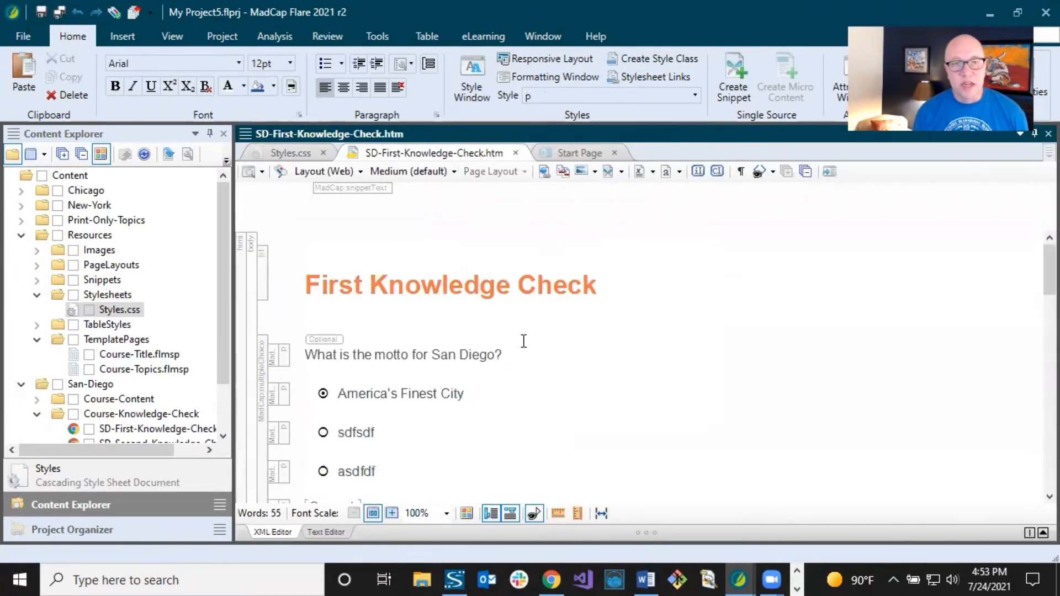
left_click(599, 286)
key("Return")
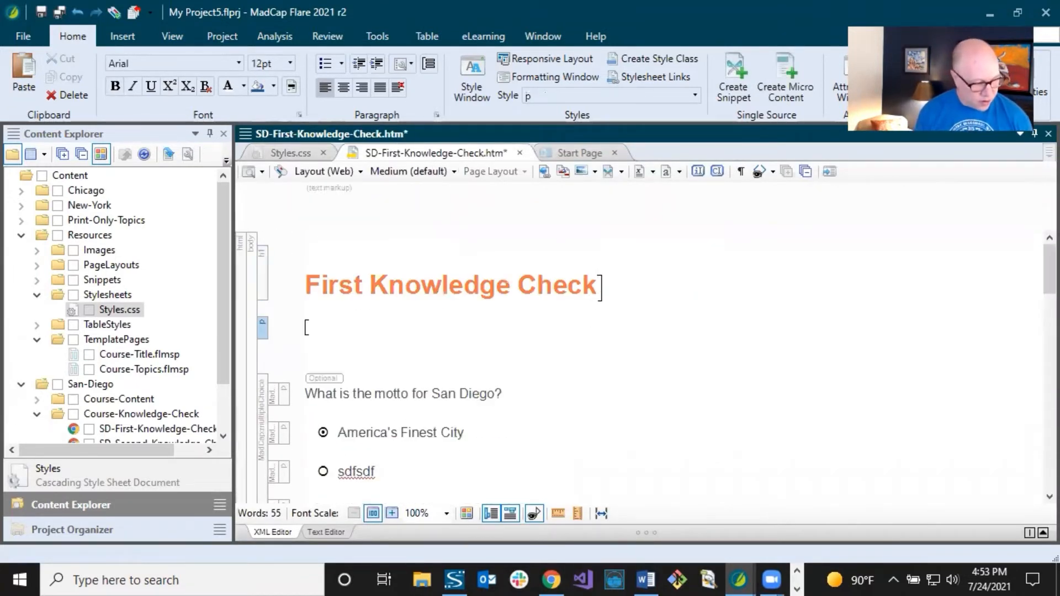
type("hj")
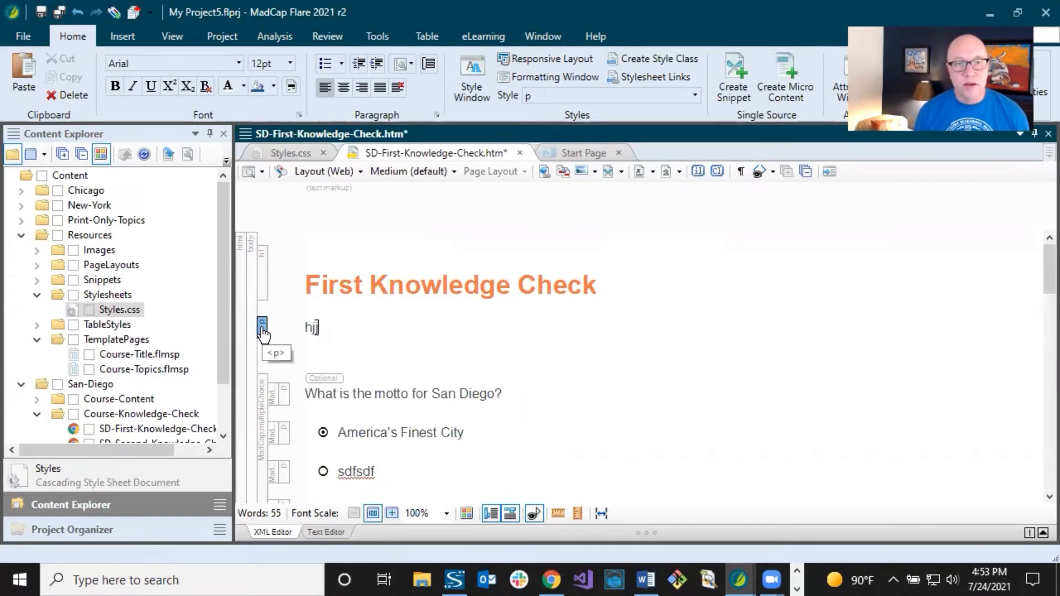
type("i")
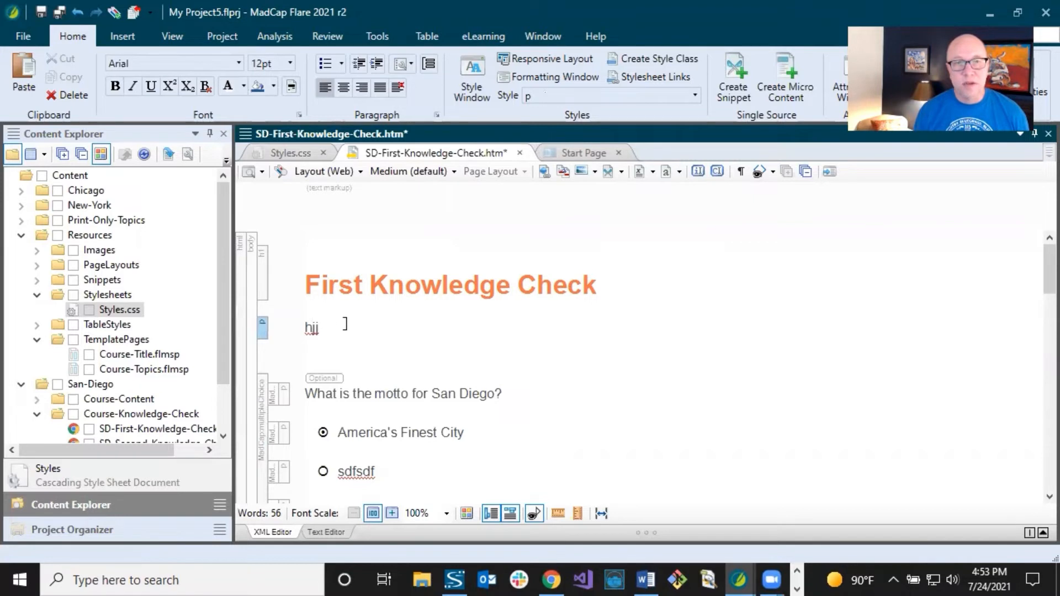
Try the p.Page-Break-Before style on the placeholder paragraph, and undo both the style and the added paragraph
left_click(696, 96)
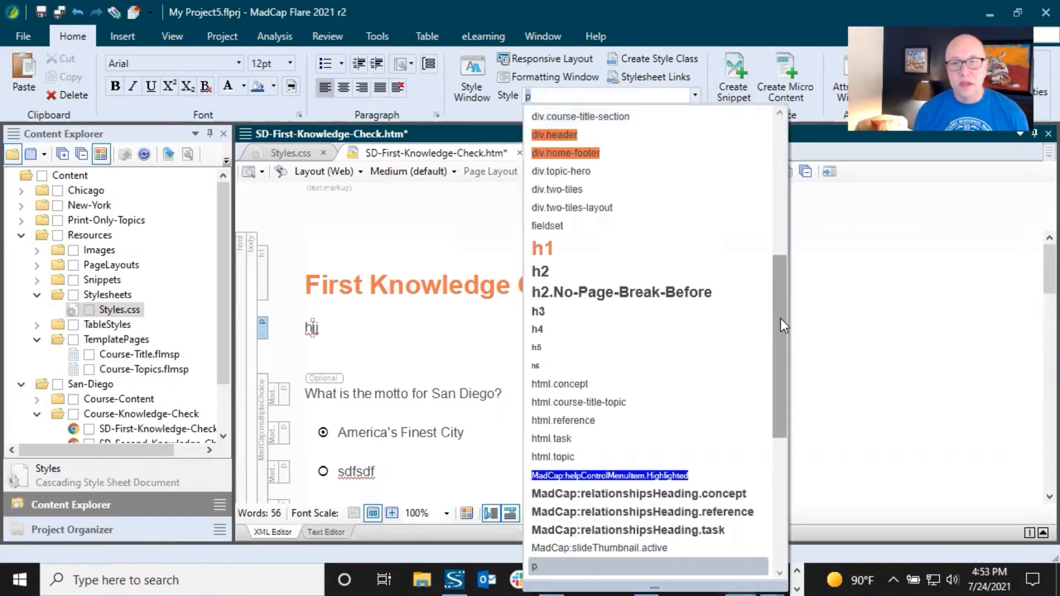
left_click_drag(781, 319, 777, 438)
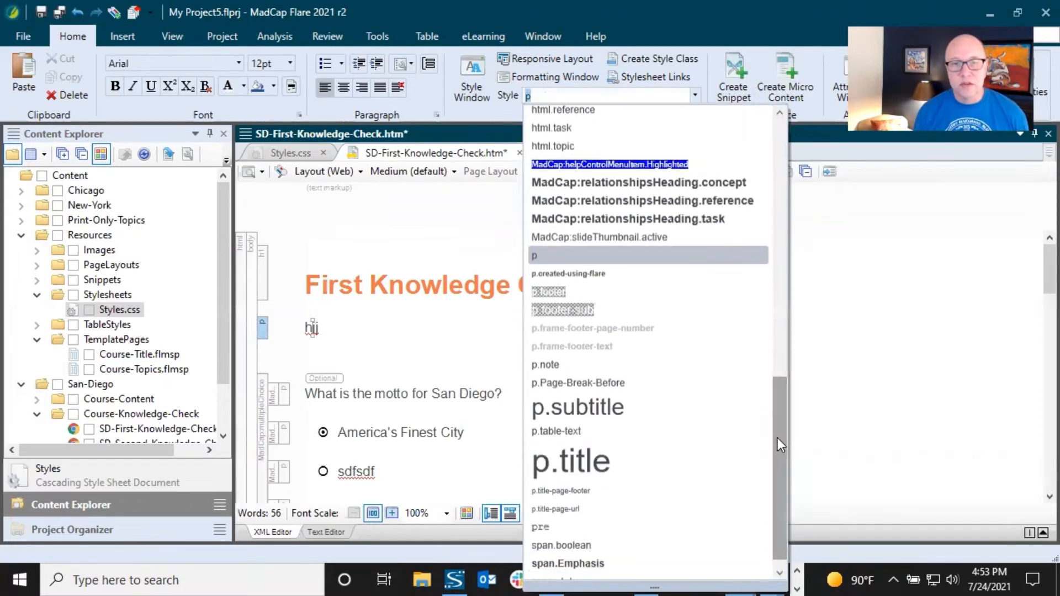
left_click(591, 383)
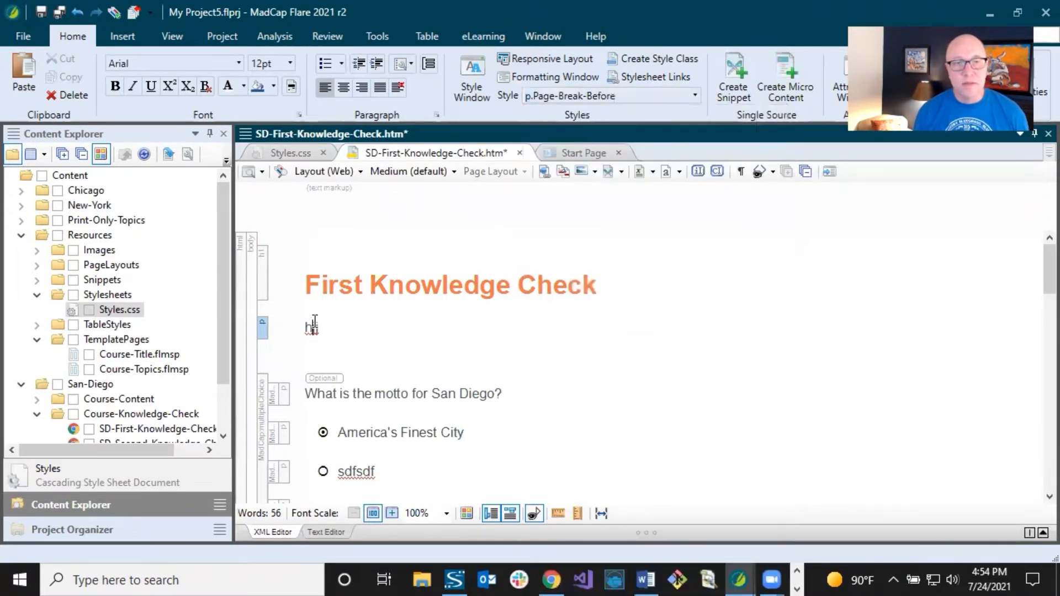
left_click(78, 18)
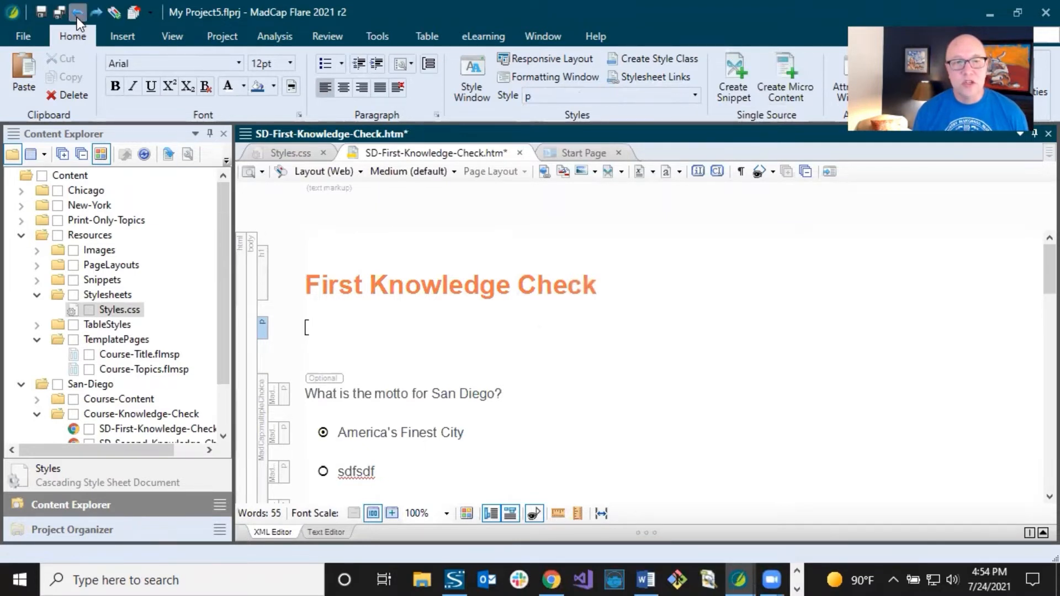
left_click(78, 17)
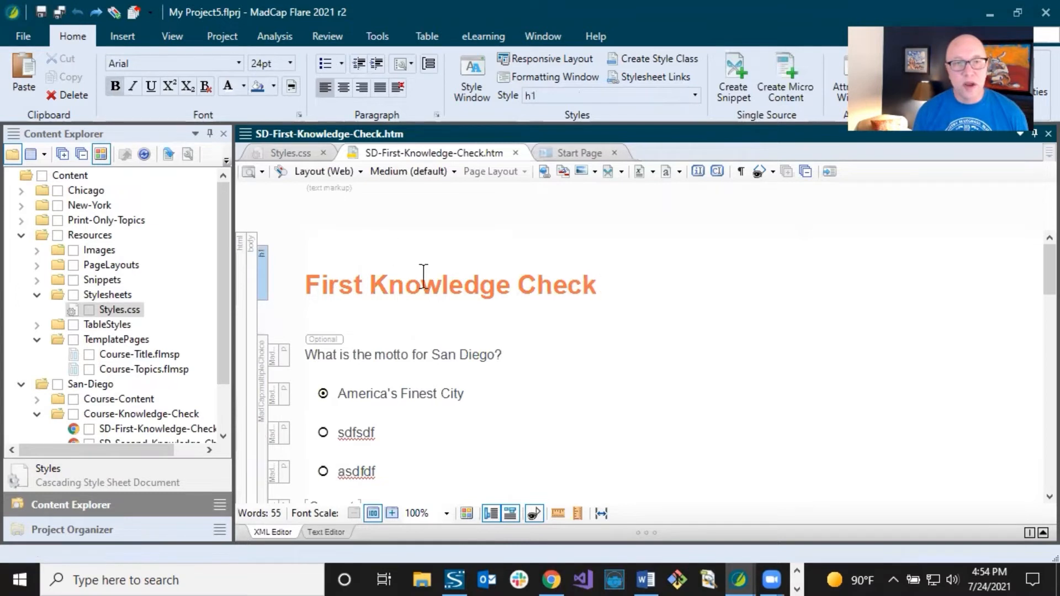
Examine the remaining questions in the topic and the gap before the select-all-that-apply question
scroll(539, 344, "down", 5)
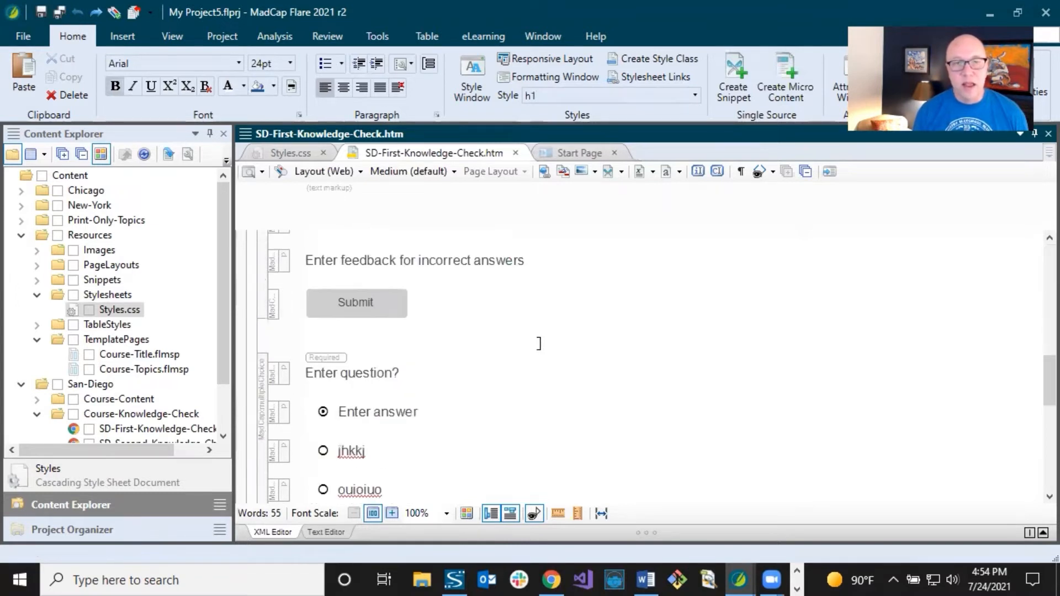
scroll(539, 343, "down", 8)
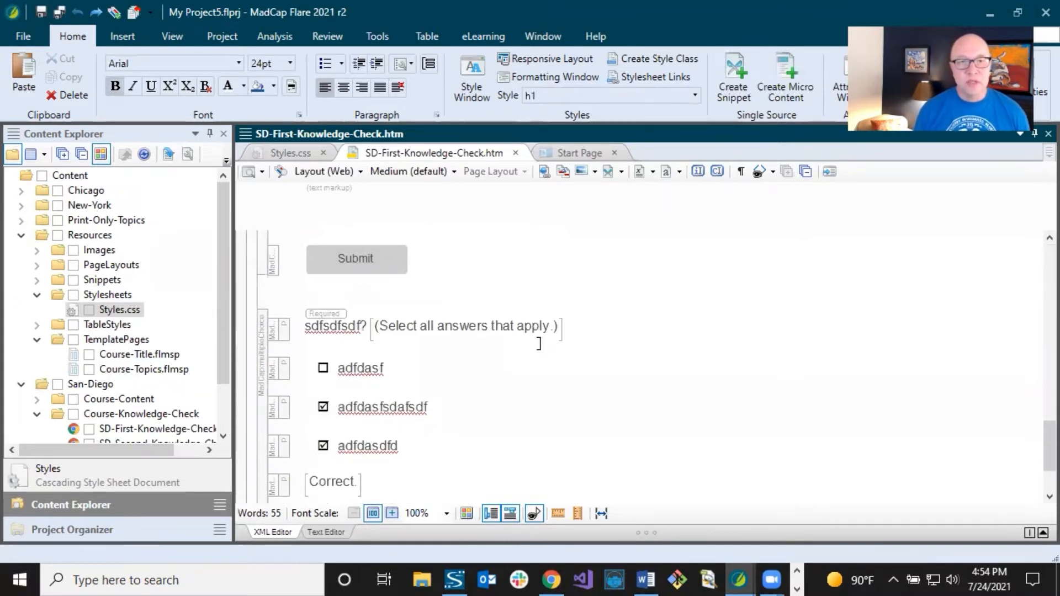
scroll(539, 343, "up", 3)
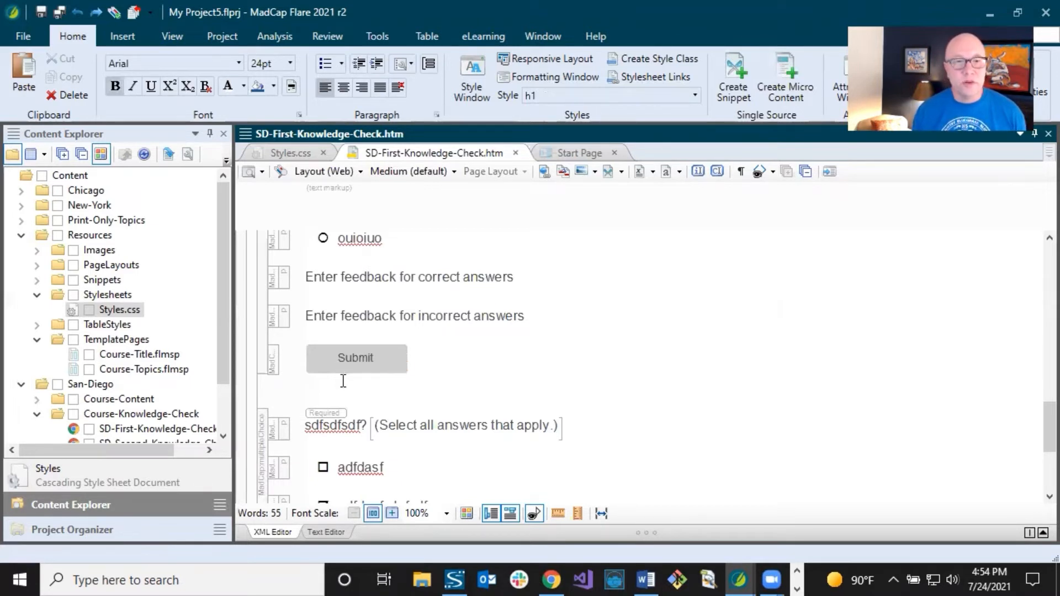
Add an empty paragraph between the question ending in the feedback placeholders and the select-all-that-apply question in SD-First-Knowledge-Check.htm
left_click(403, 316)
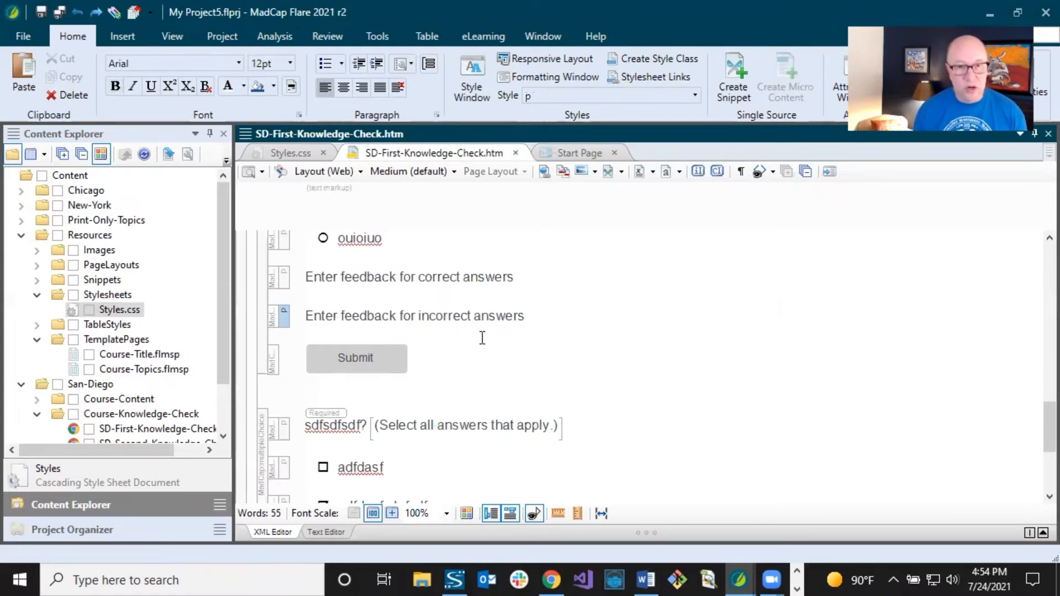
left_click(492, 340)
left_click(492, 341)
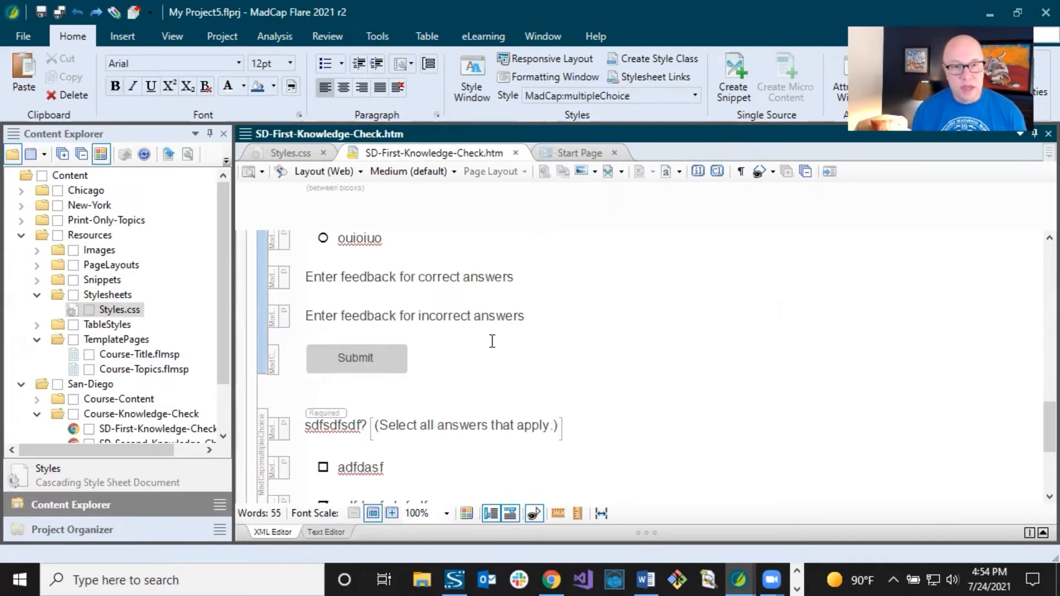
key("Return")
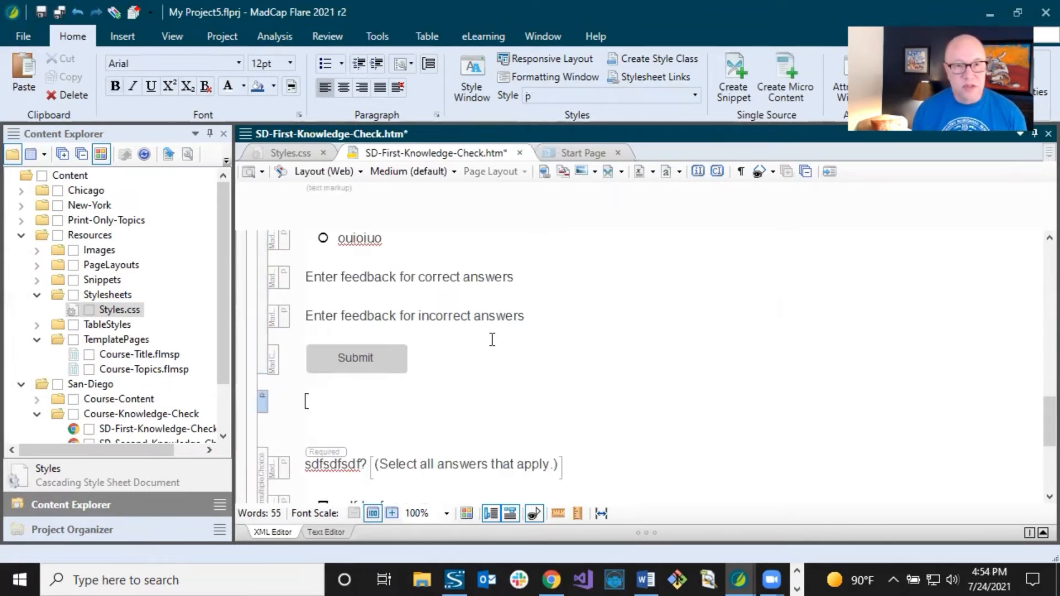
scroll(398, 413, "down", 4)
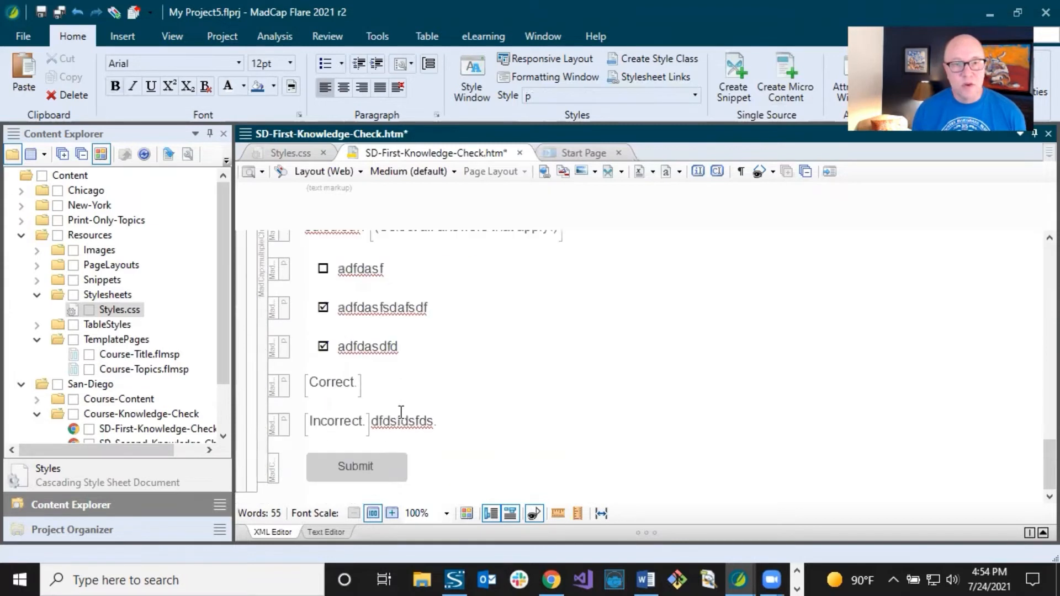
scroll(397, 417, "up", 5)
scroll(365, 400, "down", 5)
scroll(351, 268, "up", 2)
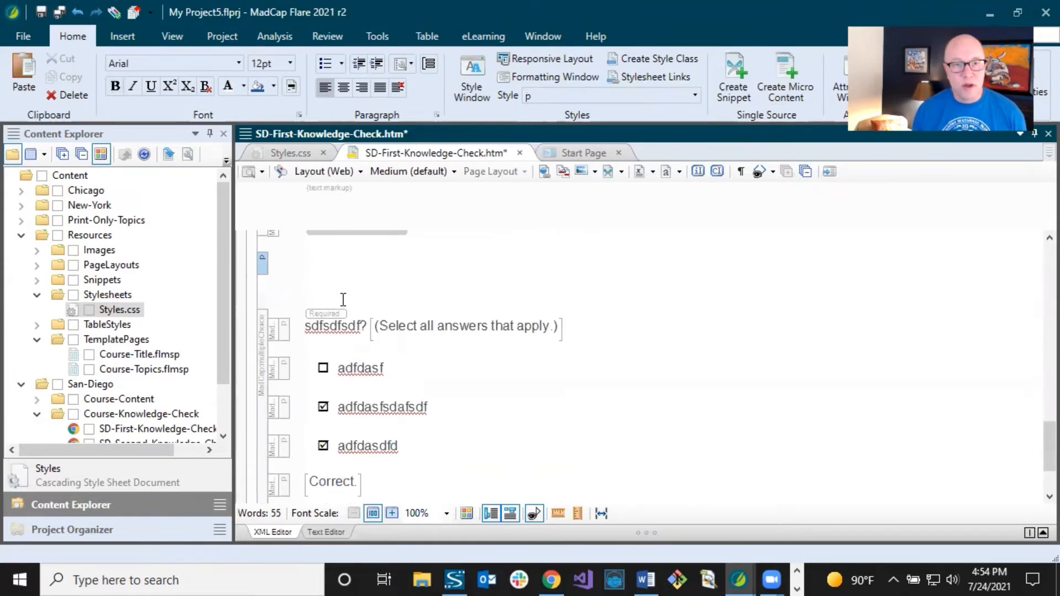
scroll(396, 346, "up", 2)
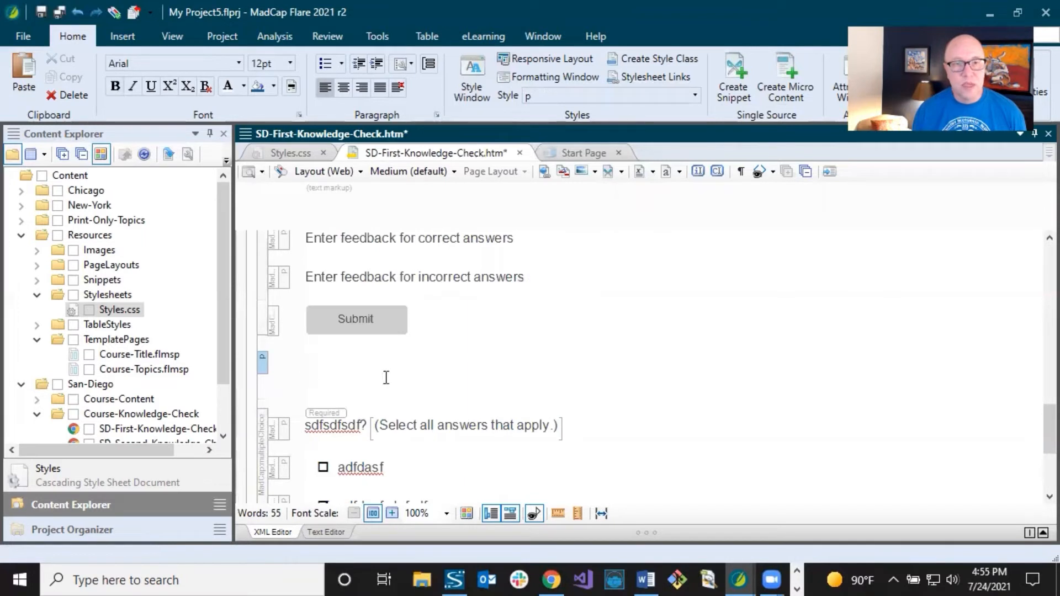
Insert a page break at the empty paragraph above the select-all-that-apply question
left_click(120, 35)
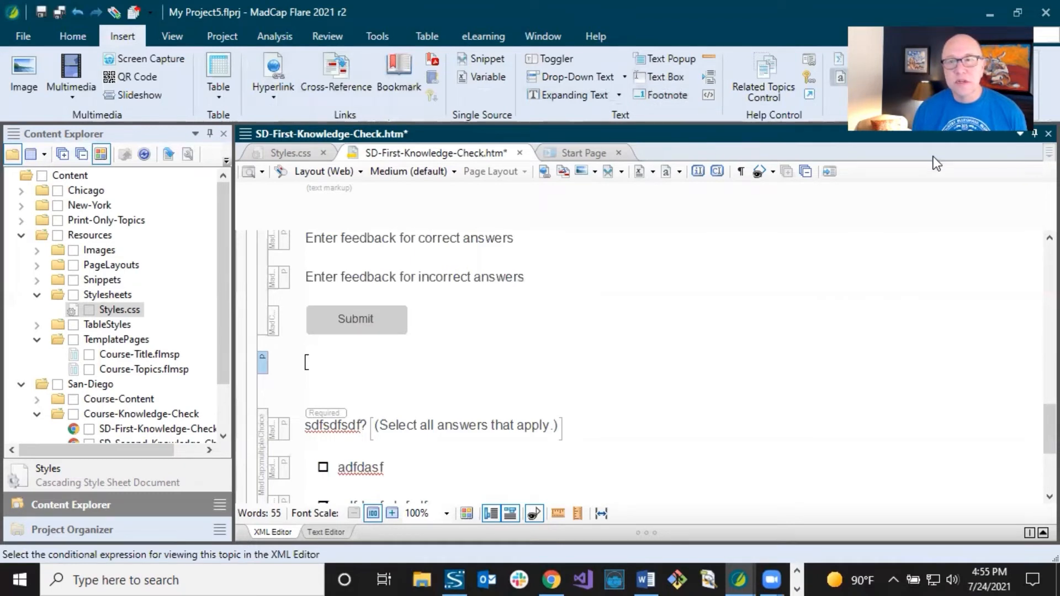
left_click(711, 79)
left_click(462, 409)
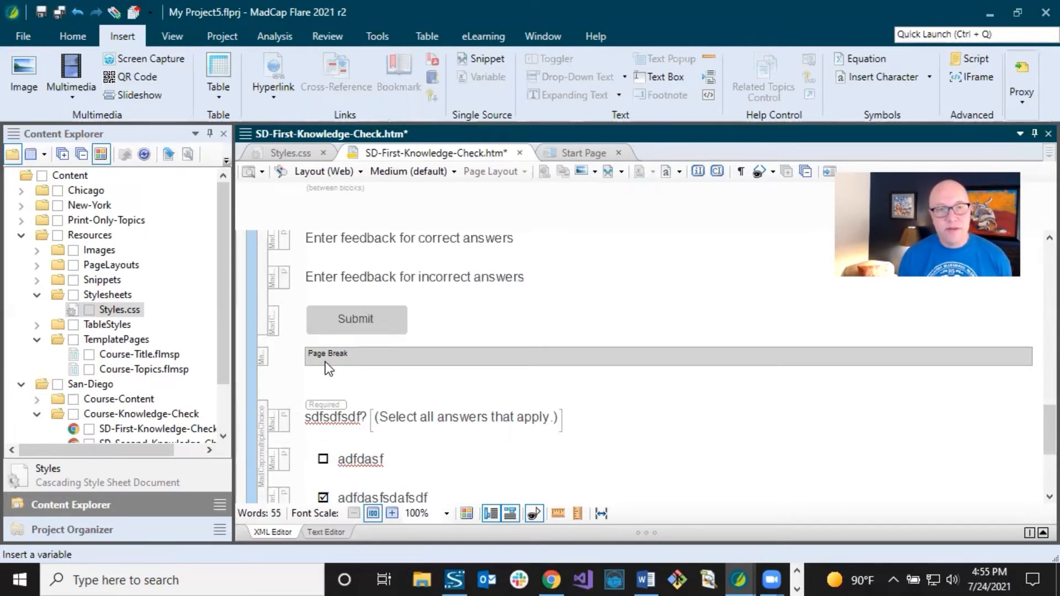
View the condition tags available for the page break without applying any
right_click(263, 360)
left_click(308, 430)
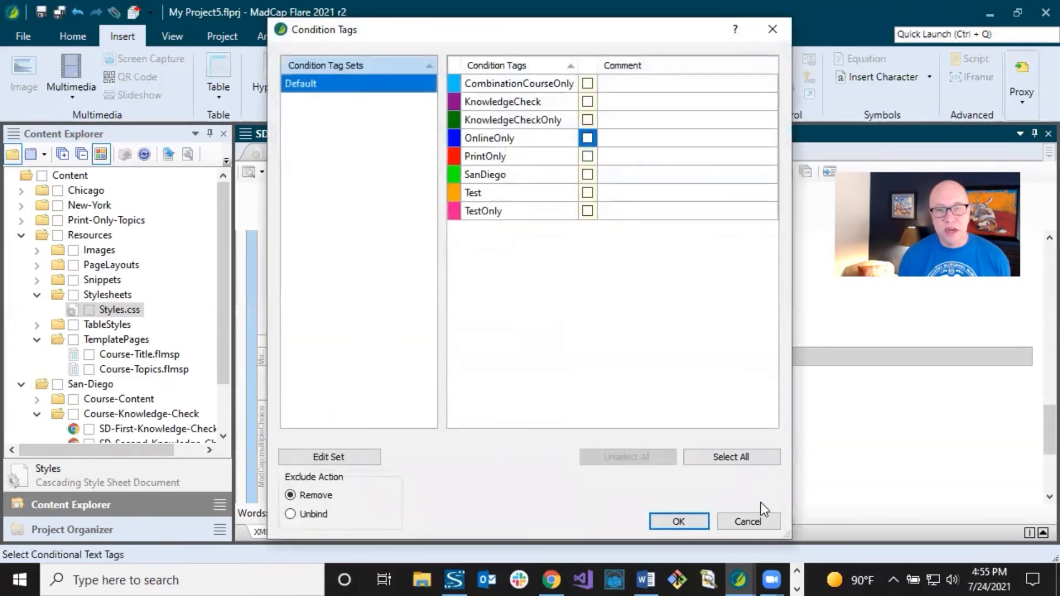
left_click(763, 518)
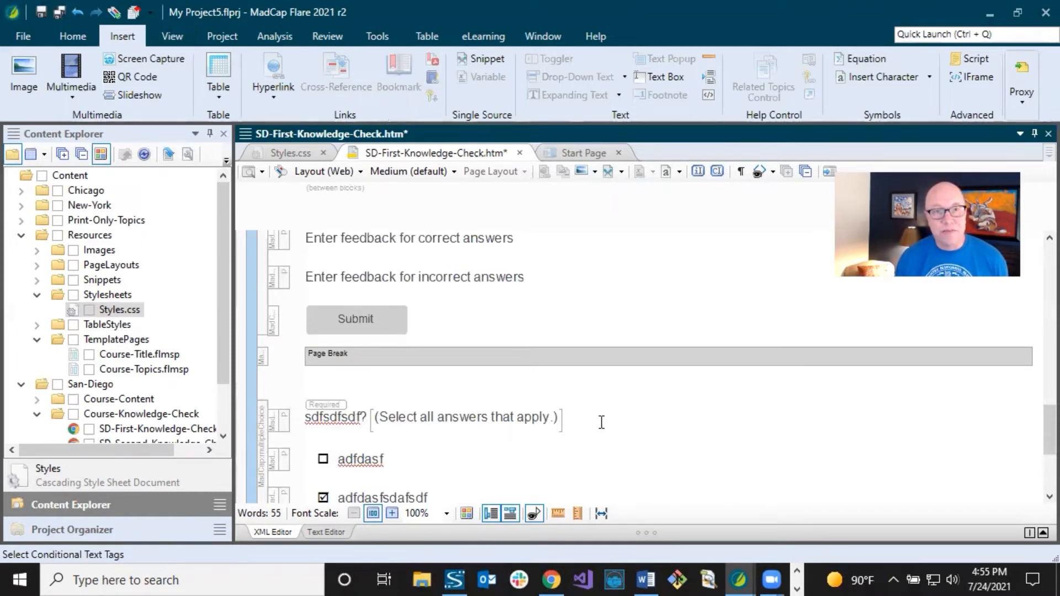
Check the page break's position between the two questions and save the knowledge check topic
scroll(602, 422, "down", 2)
scroll(602, 422, "up", 2)
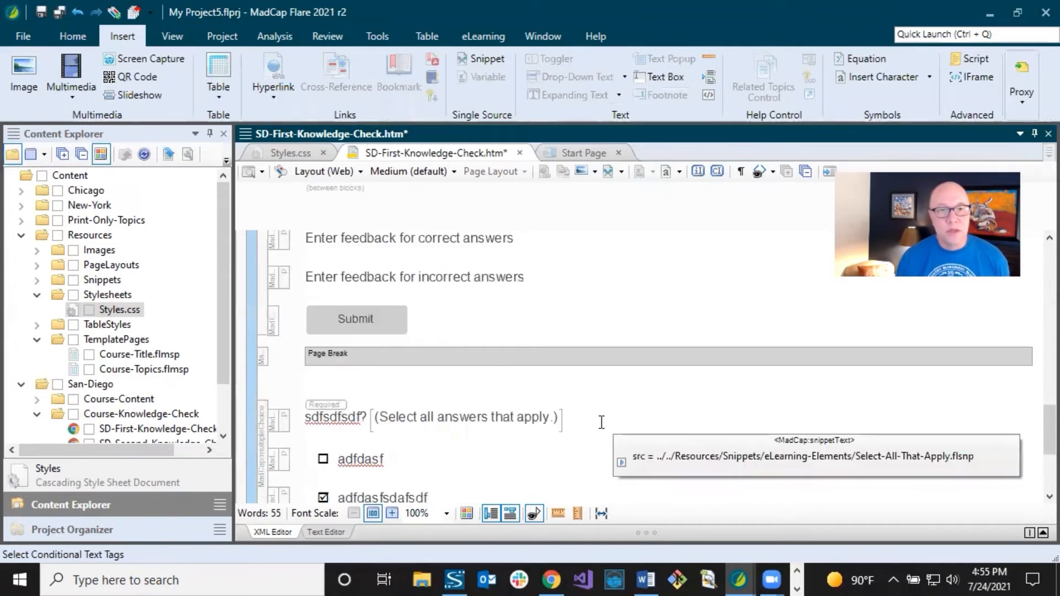
scroll(603, 422, "down", 2)
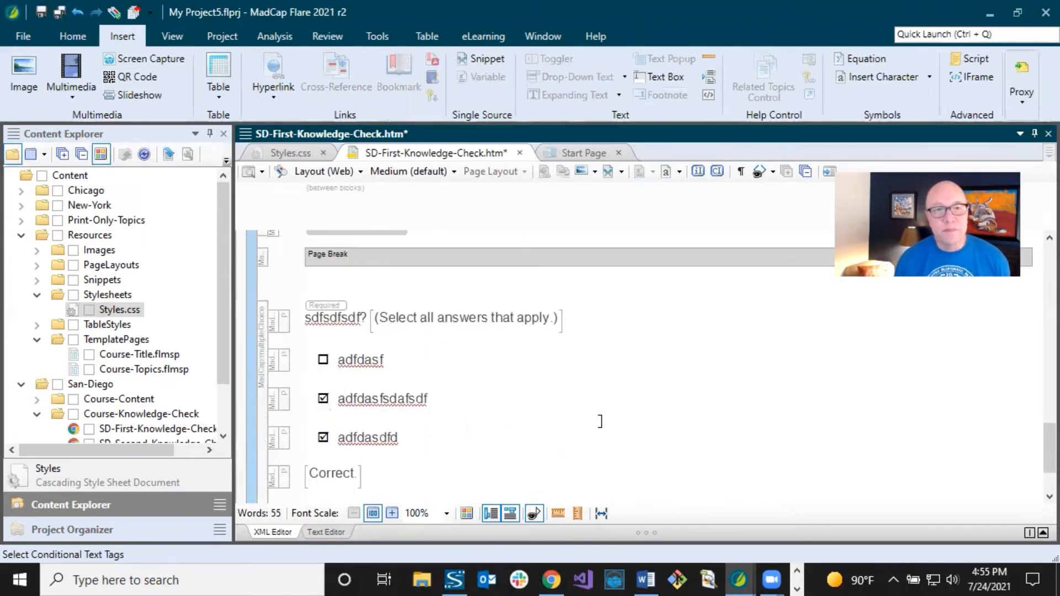
scroll(600, 421, "up", 2)
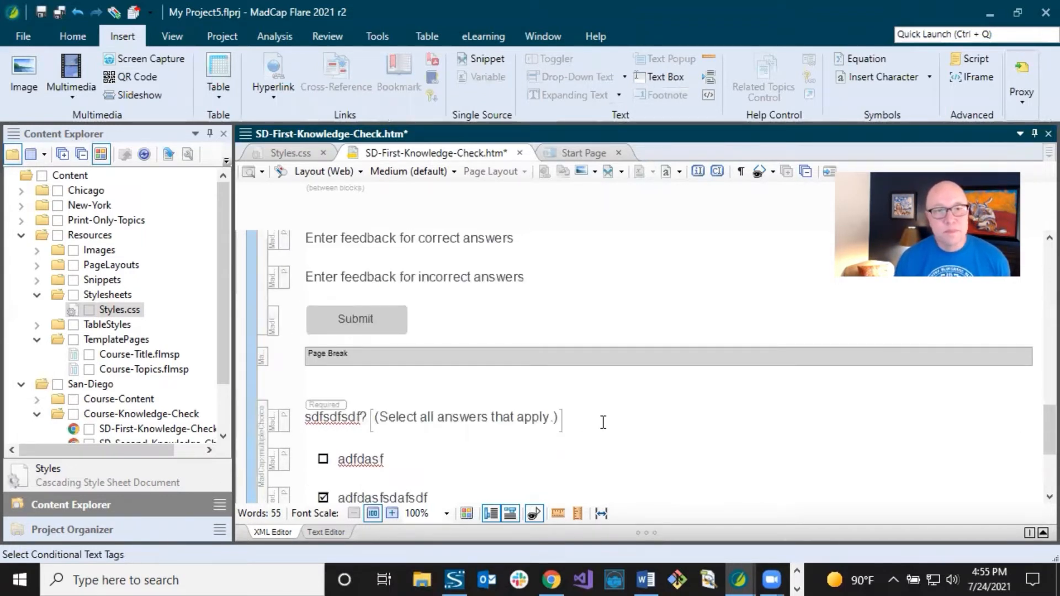
left_click(469, 282)
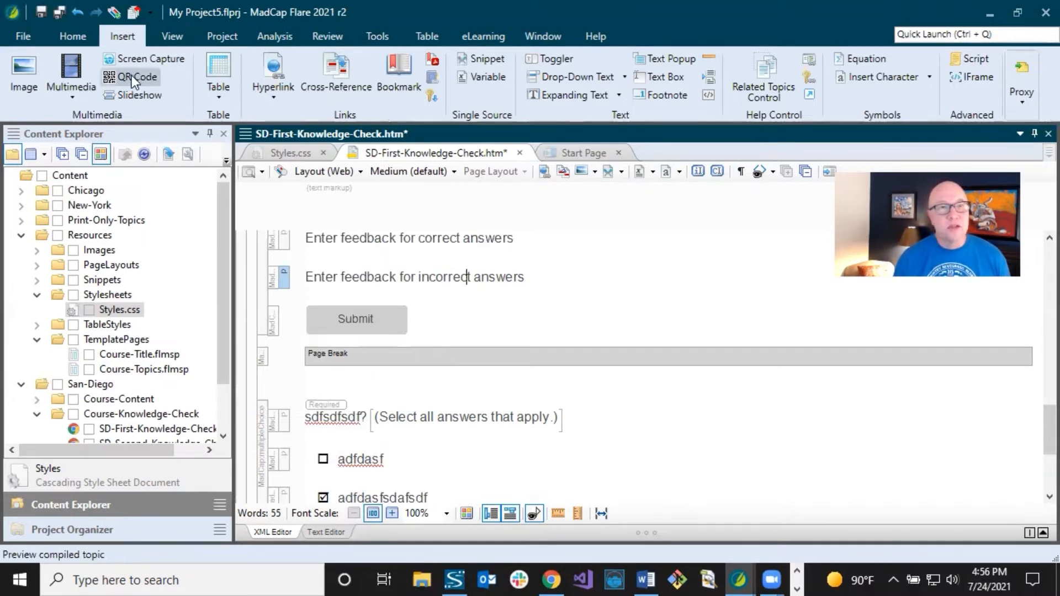
left_click(44, 13)
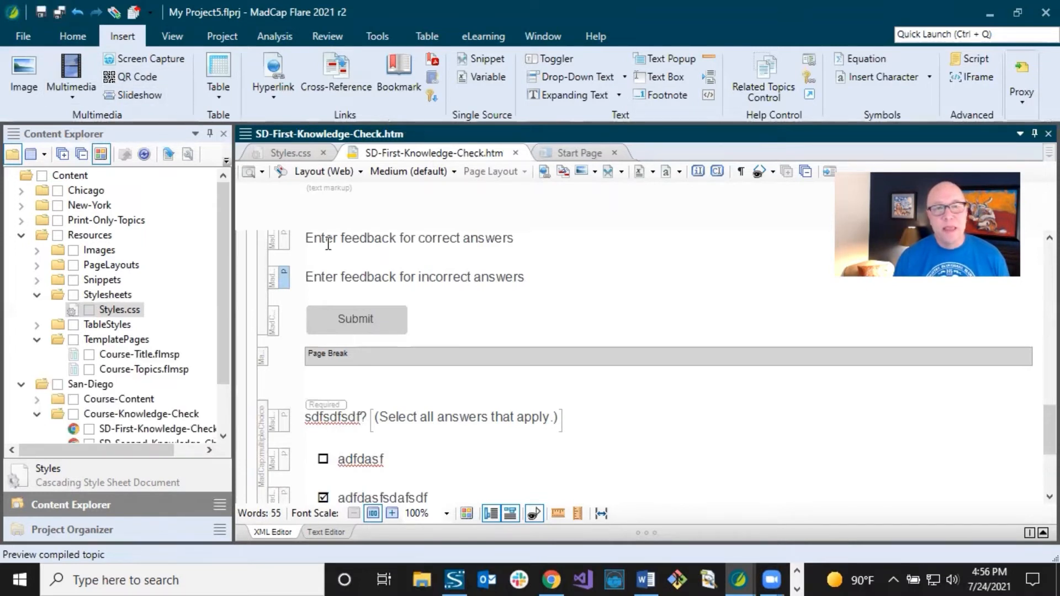
left_click(432, 243)
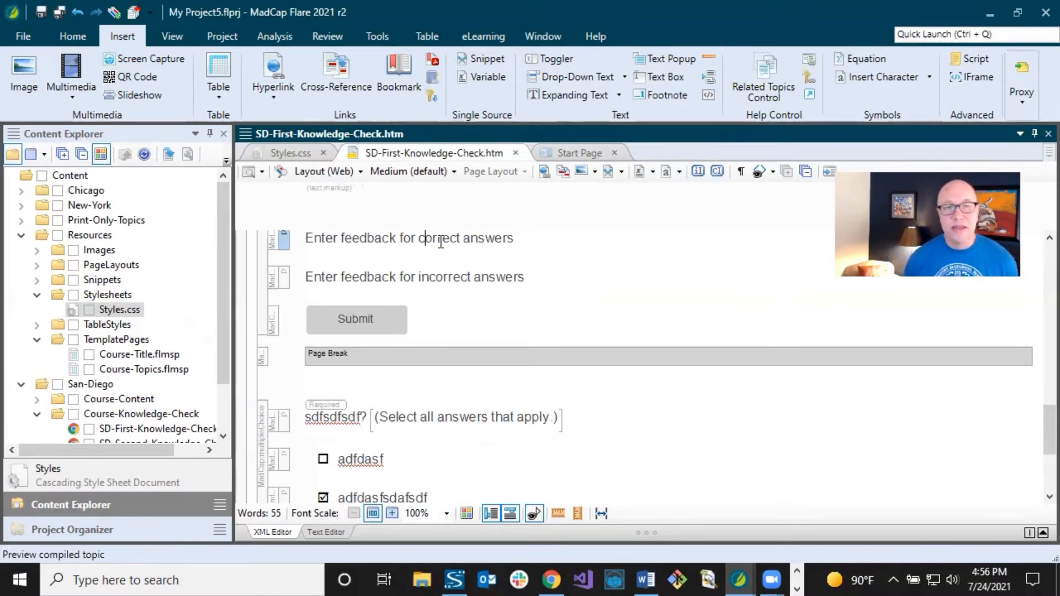
left_click(529, 276)
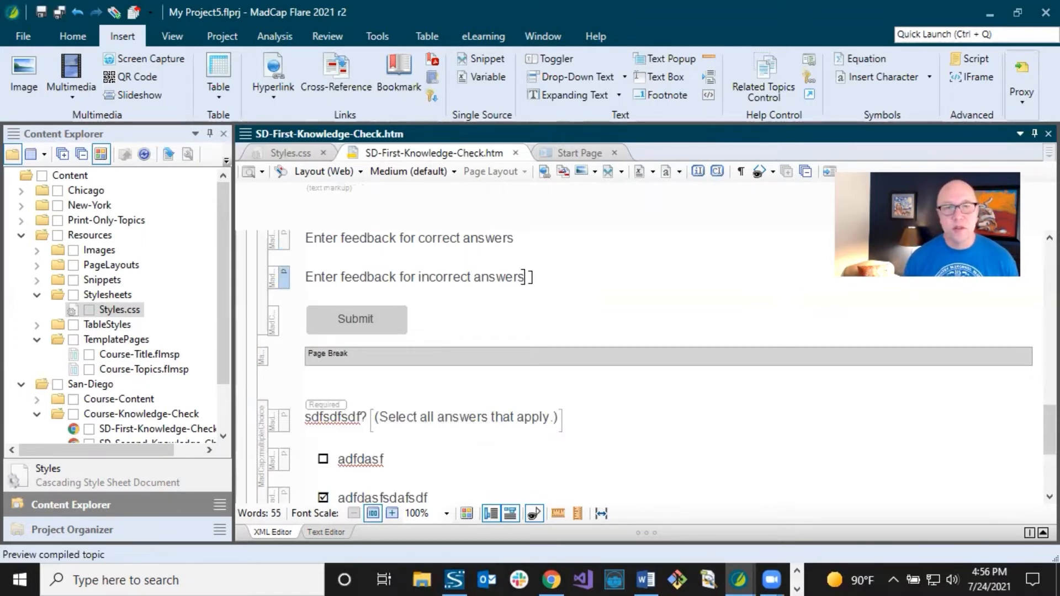
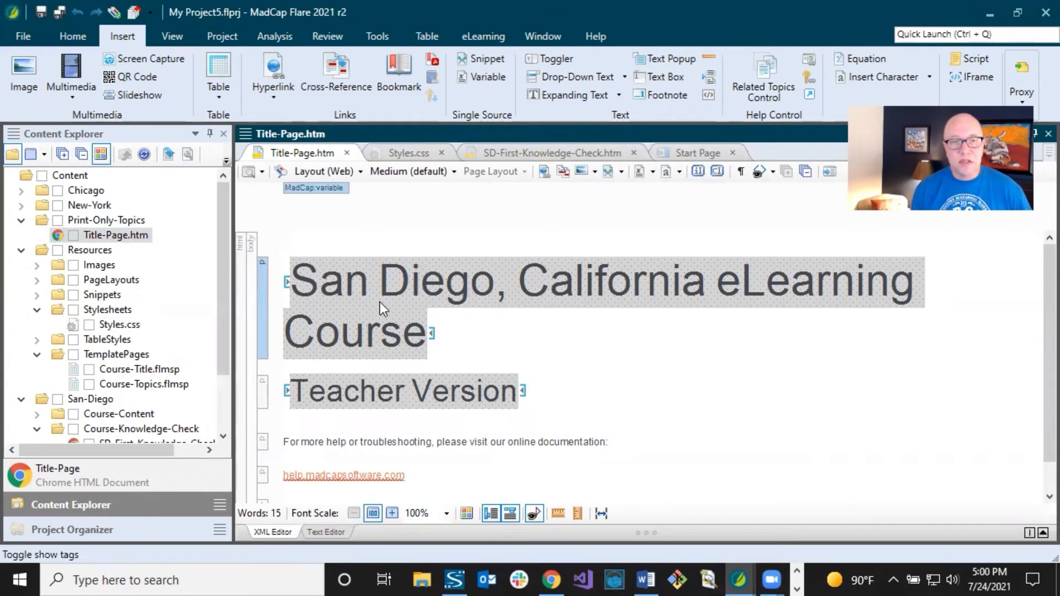
left_click(418, 287)
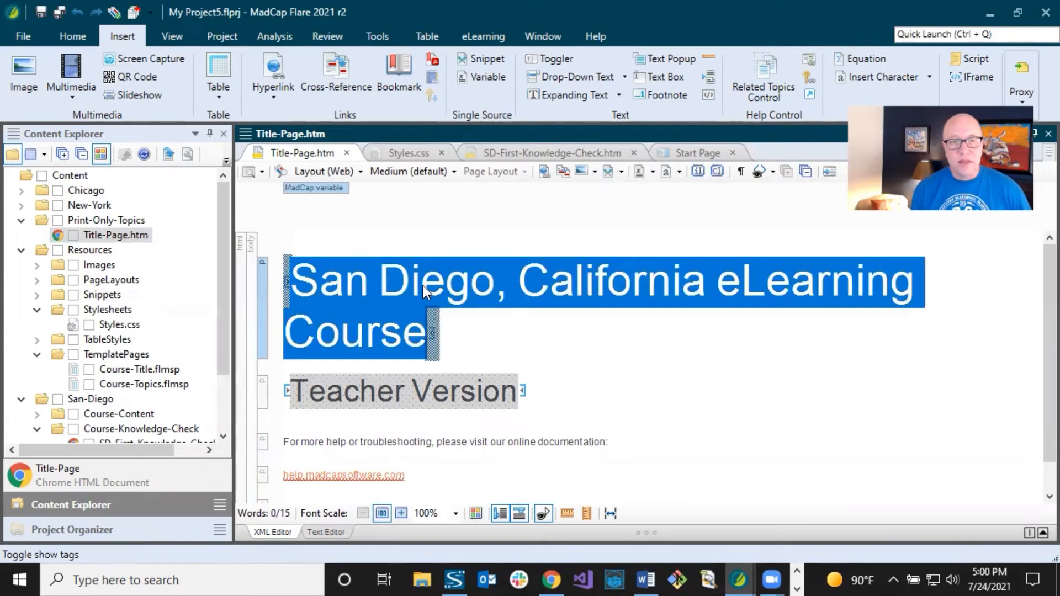
left_click(478, 332)
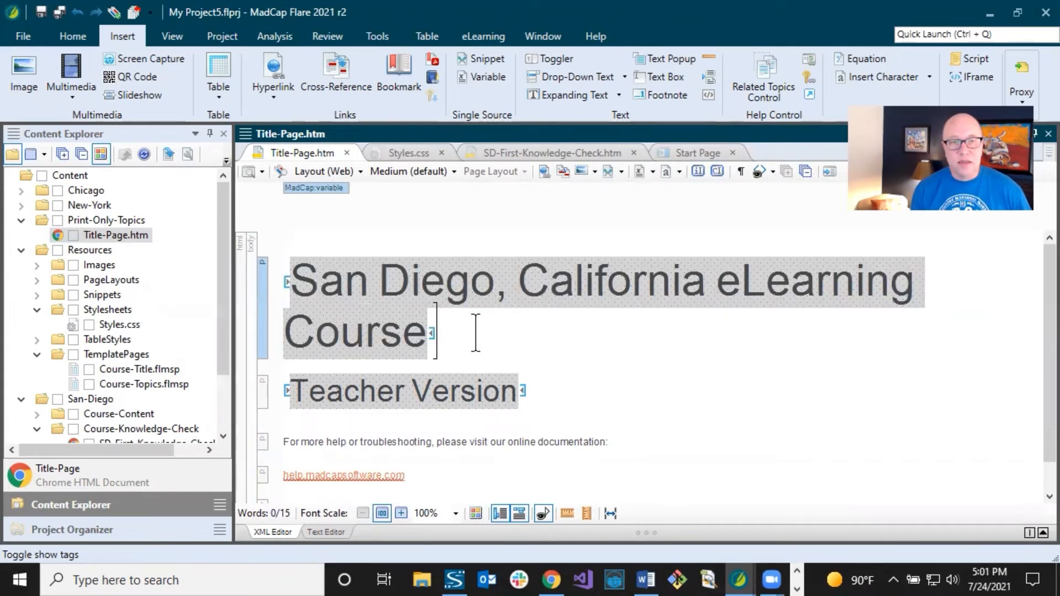
left_click(455, 293)
left_click(476, 333)
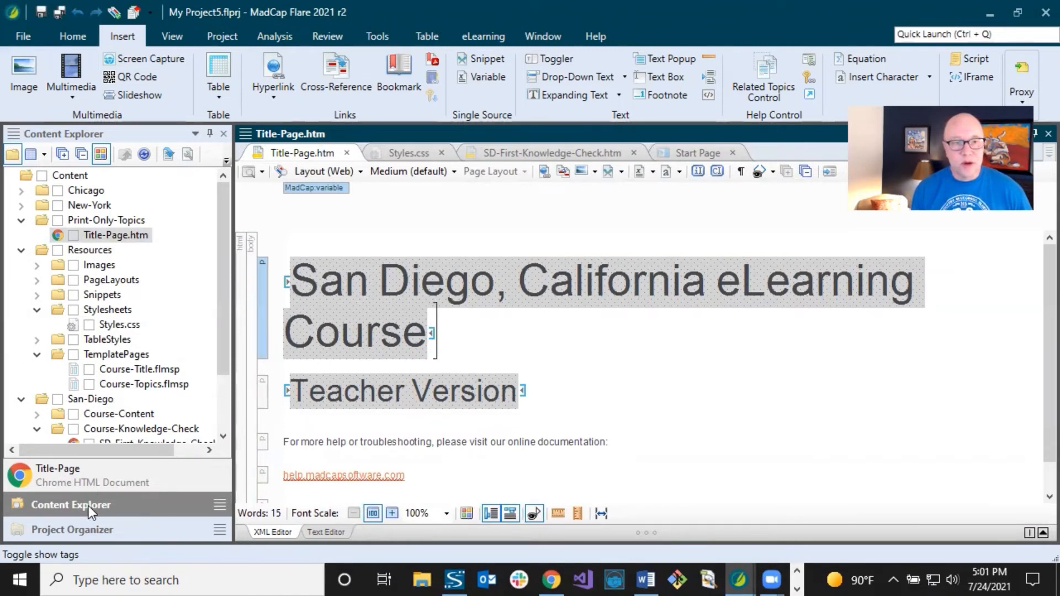
Open the project's General variable set for editing
left_click(83, 530)
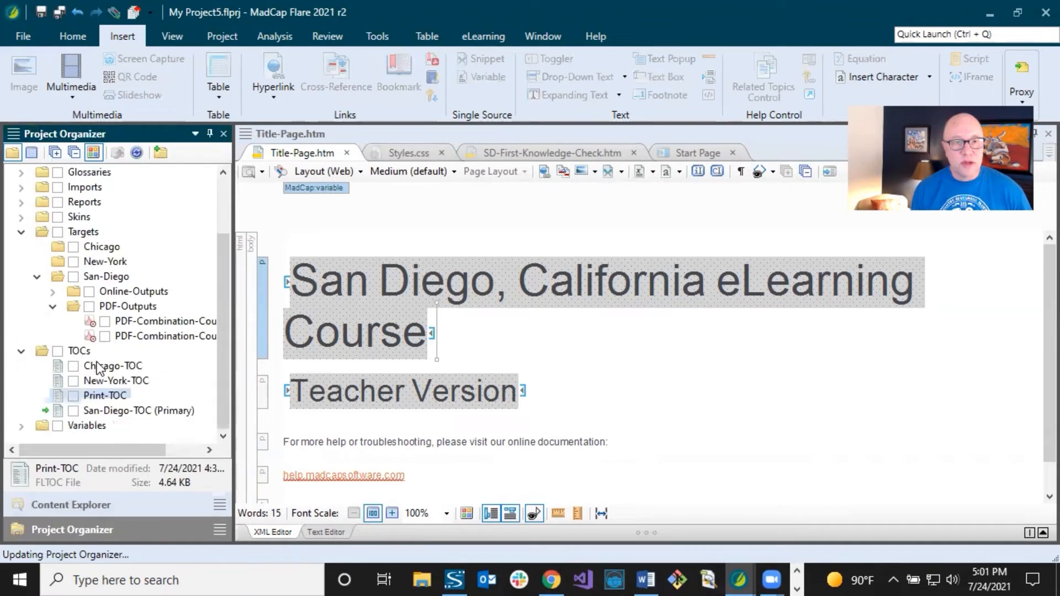
left_click(21, 232)
left_click(21, 322)
left_click(21, 336)
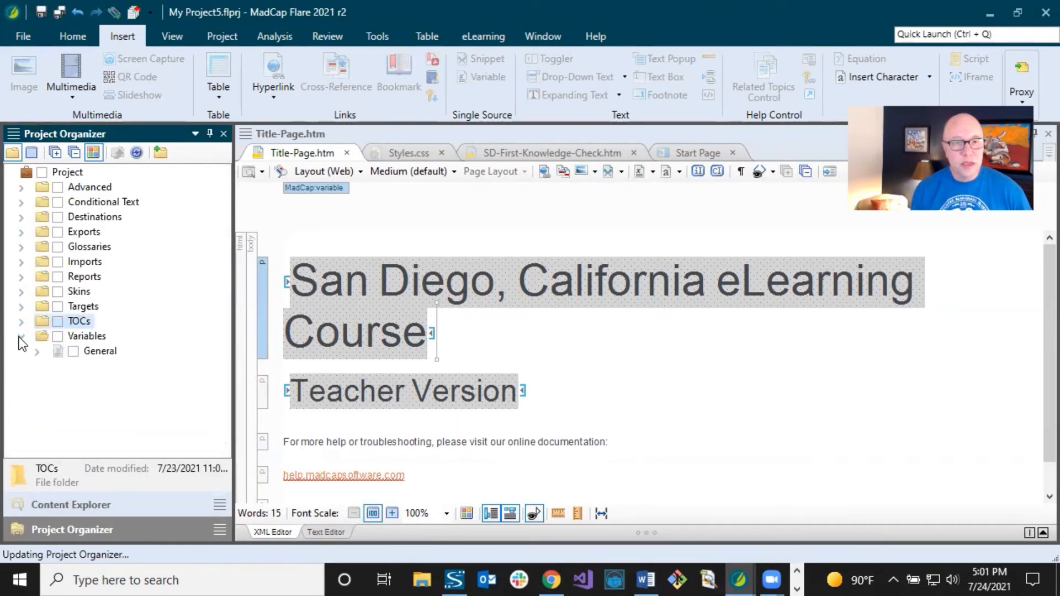
double_click(91, 355)
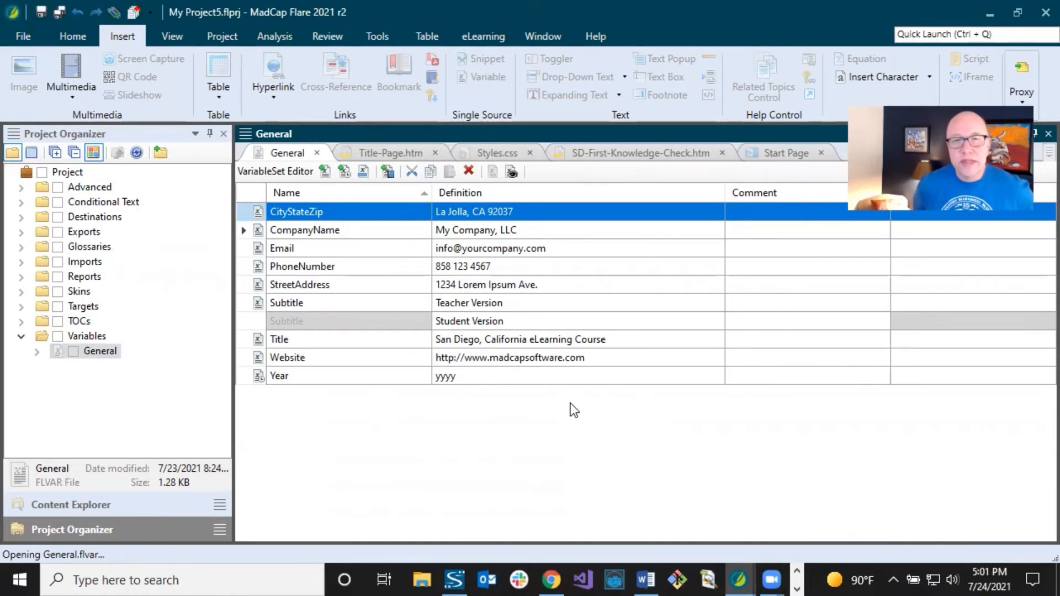
Add a variable named Version with the definition 1.0 to the General set, and save the variable set
left_click(326, 173)
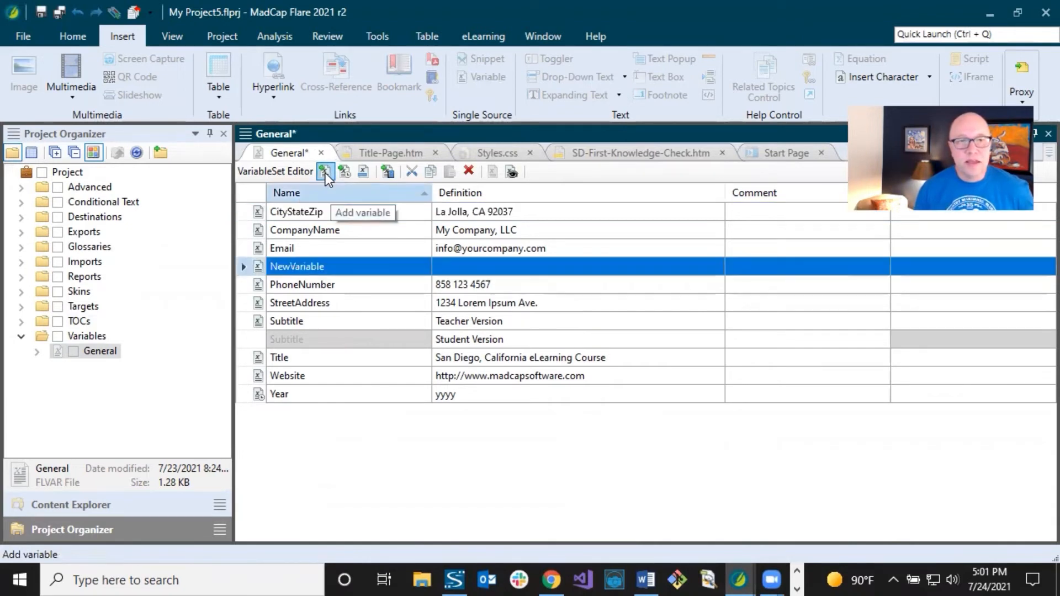
left_click(298, 264)
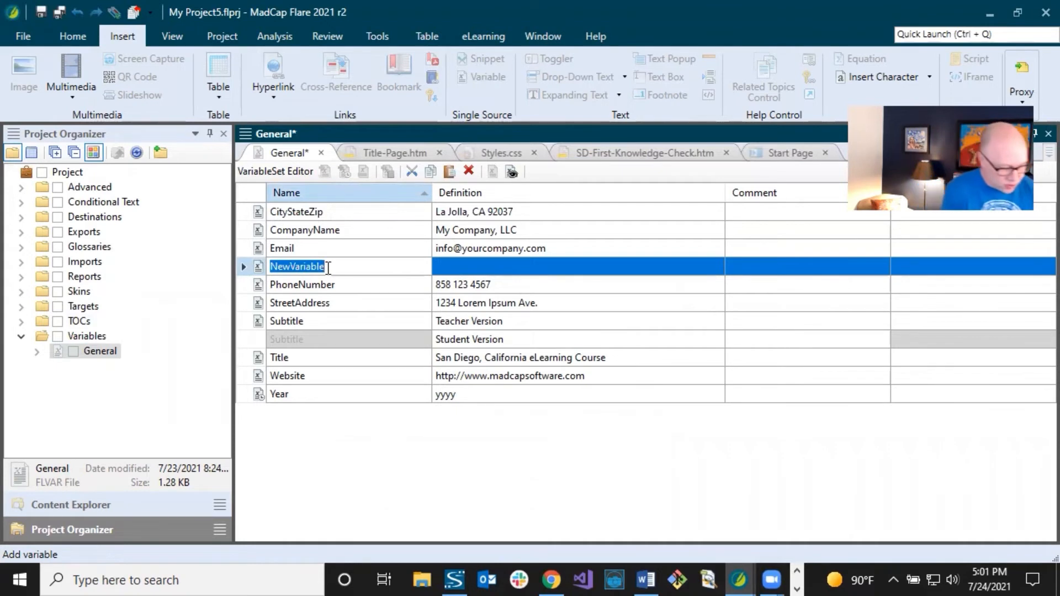
type("Version")
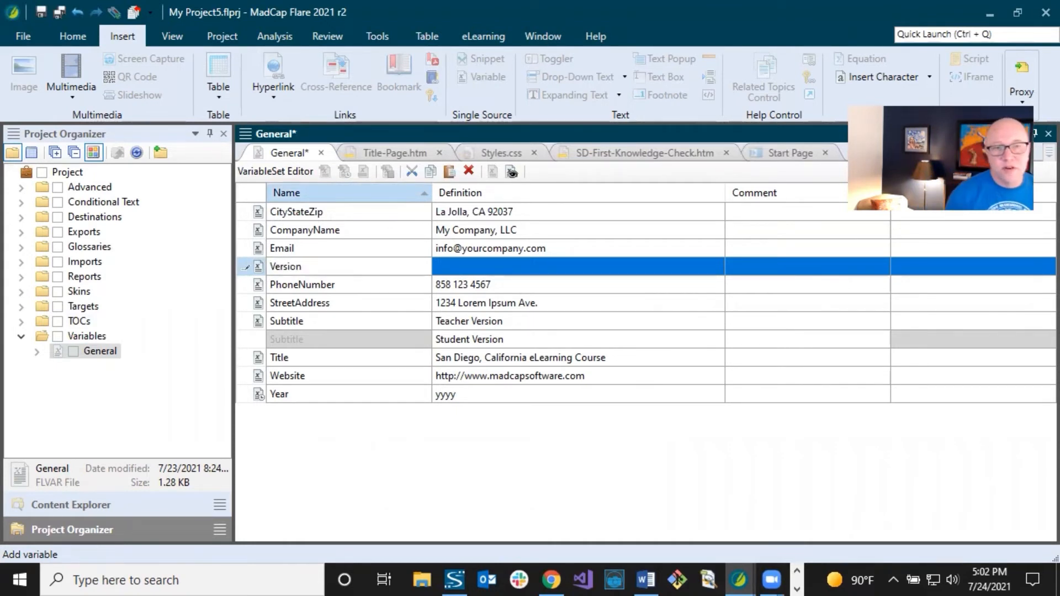
left_click(545, 271)
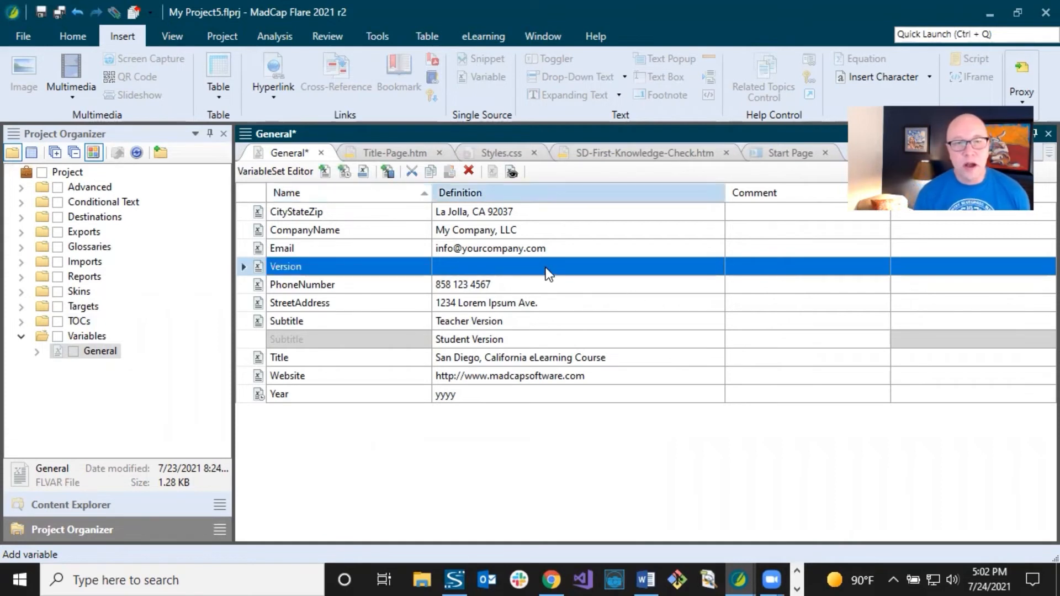
left_click(525, 265)
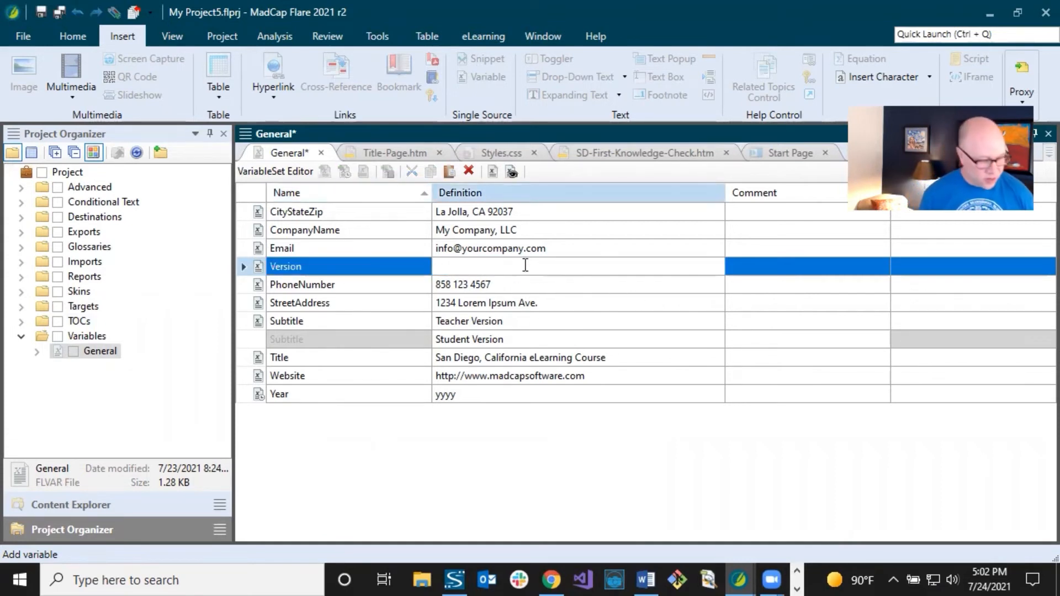
type("1.0")
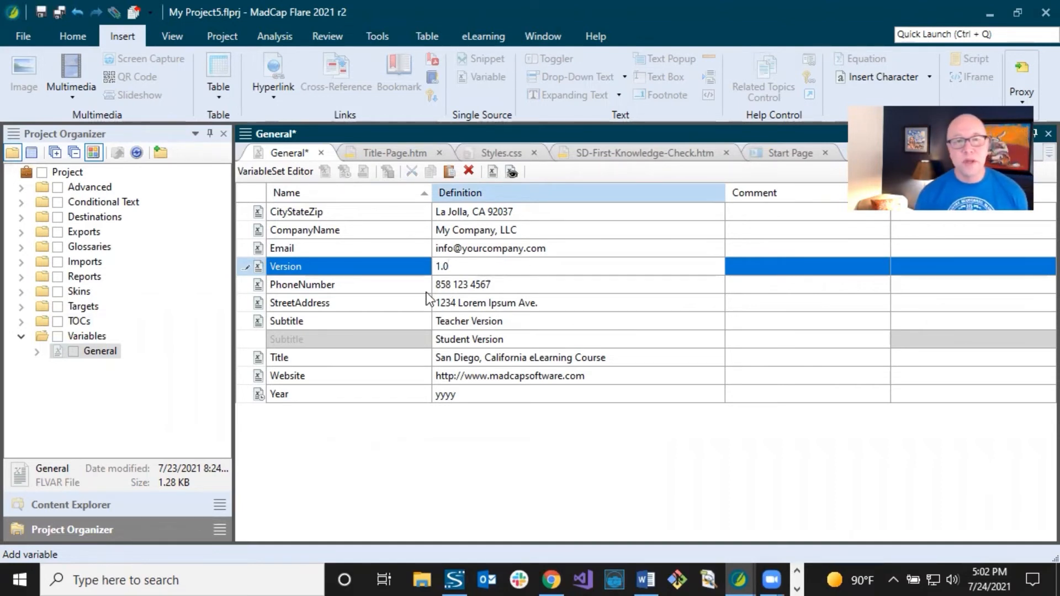
left_click(406, 288)
left_click(42, 12)
Insert the General set's Version variable in a new paragraph below the online documentation sentence on the title page
left_click(390, 153)
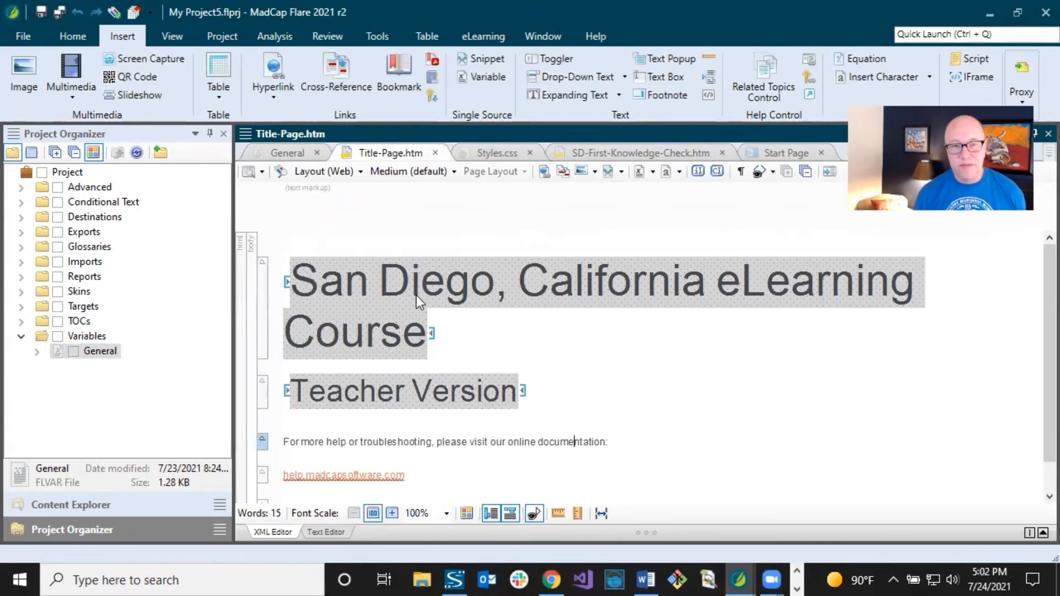
left_click(618, 442)
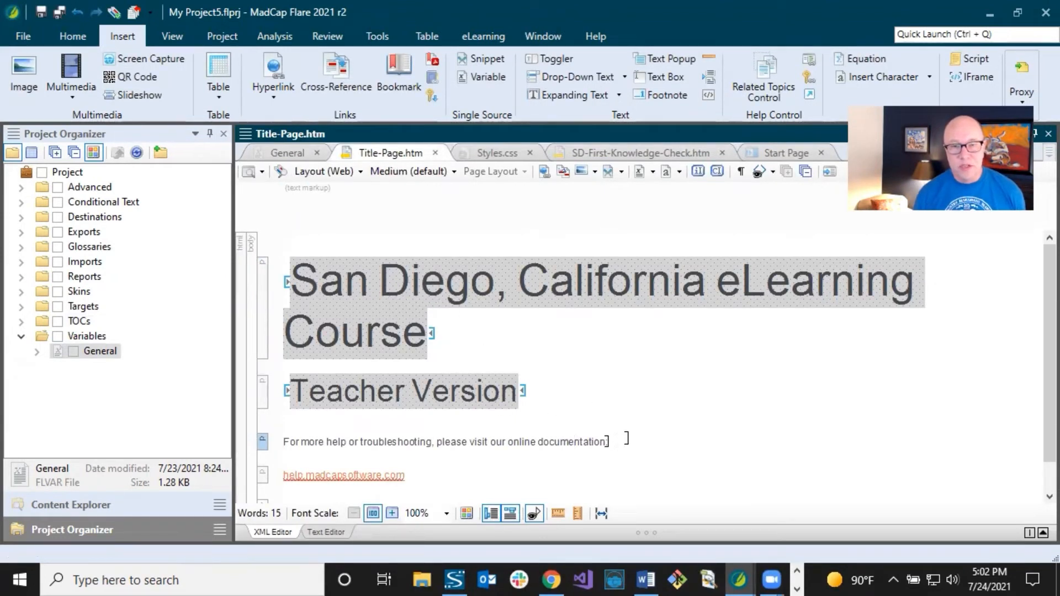
key("Return")
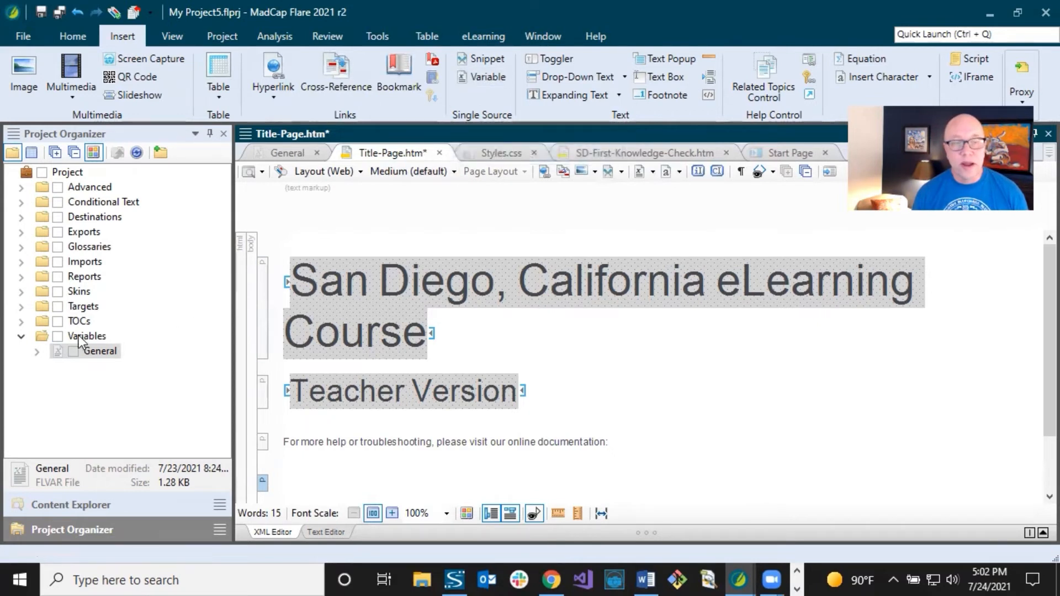
left_click(639, 172)
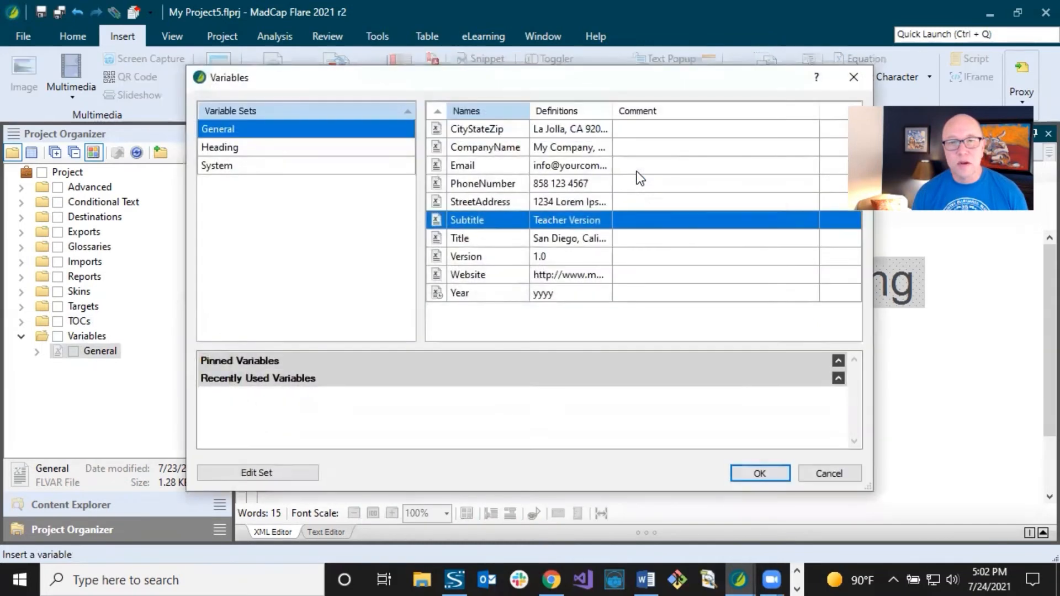
left_click(461, 257)
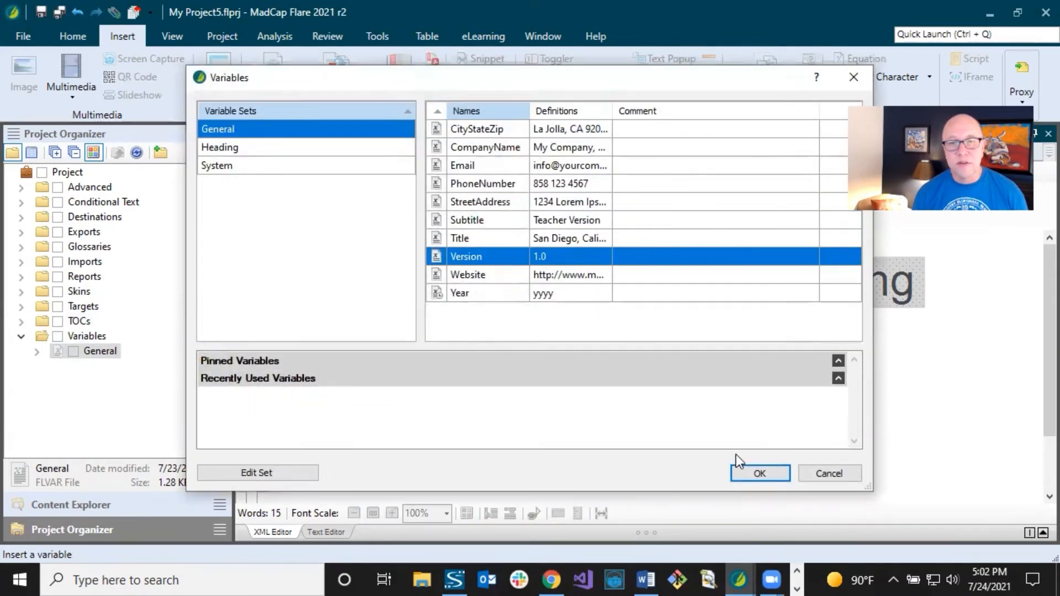
left_click(741, 470)
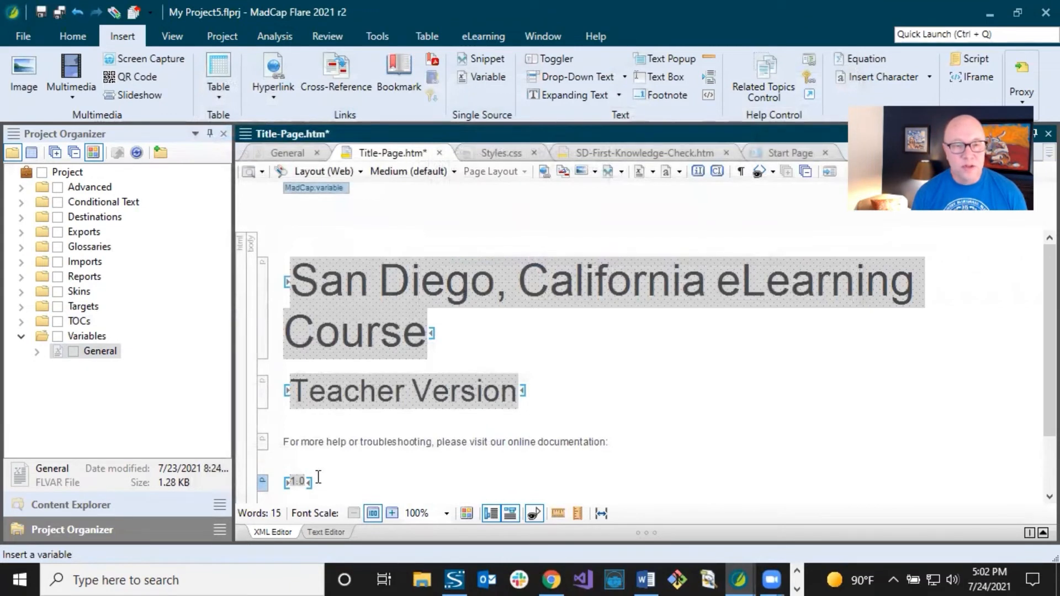
Remove the inserted Version variable and undo the new paragraph on the title page
scroll(345, 467, "down", 1)
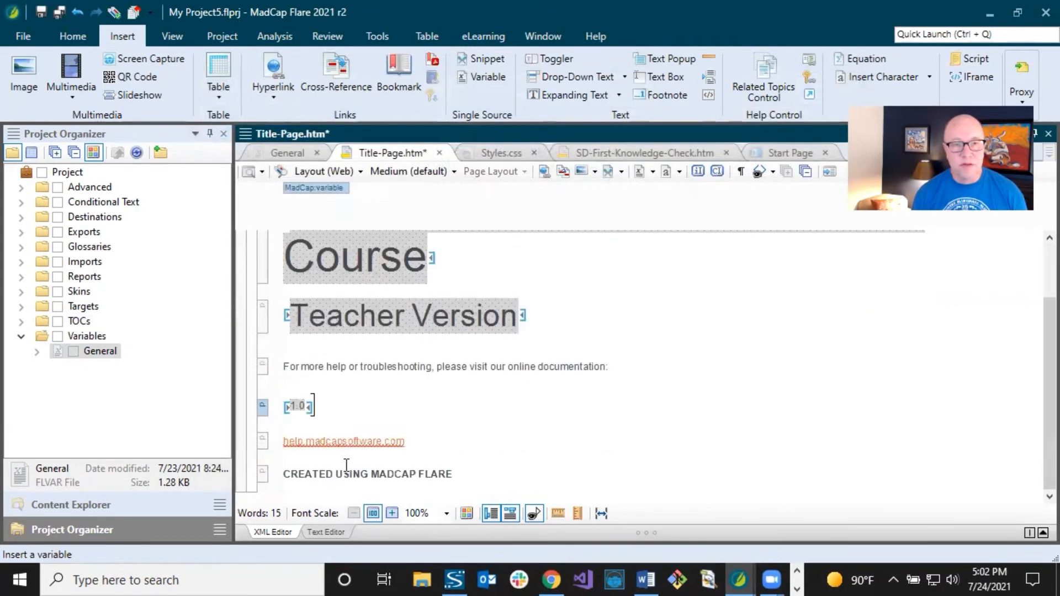
left_click(282, 406)
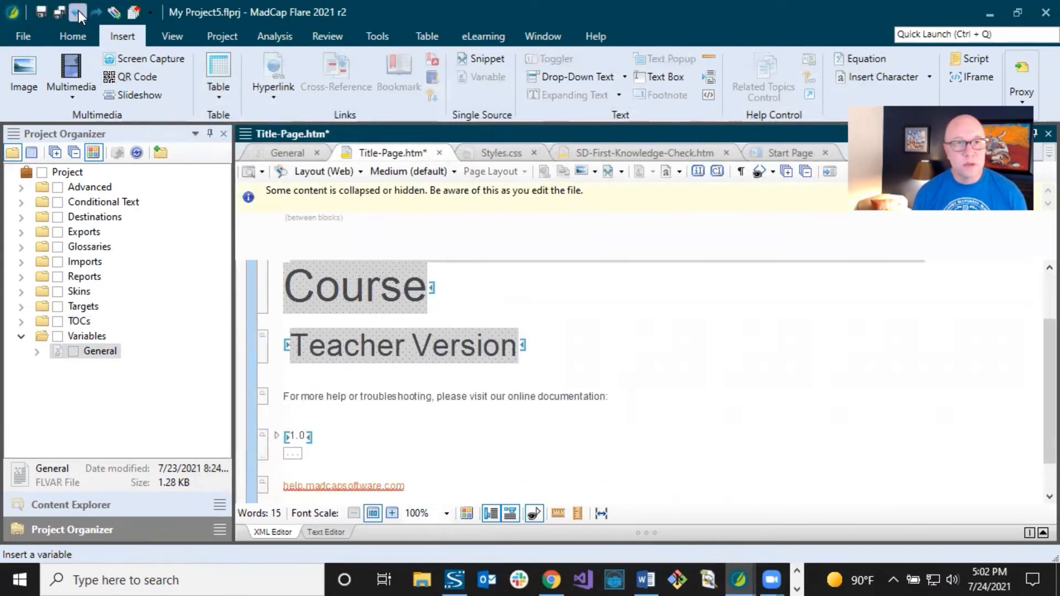
left_click(329, 440)
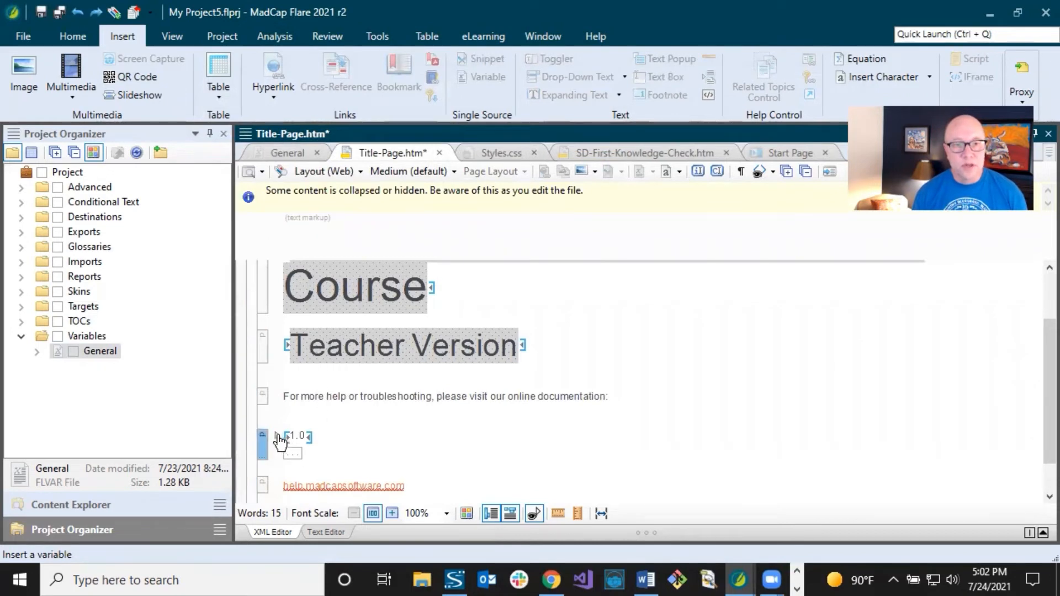
key("Delete")
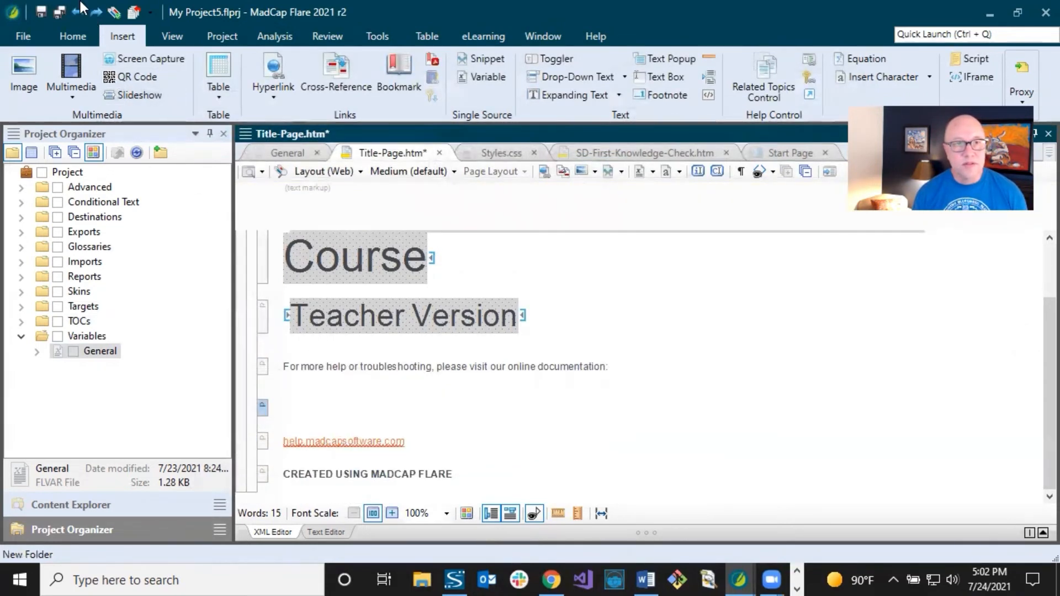
left_click(76, 12)
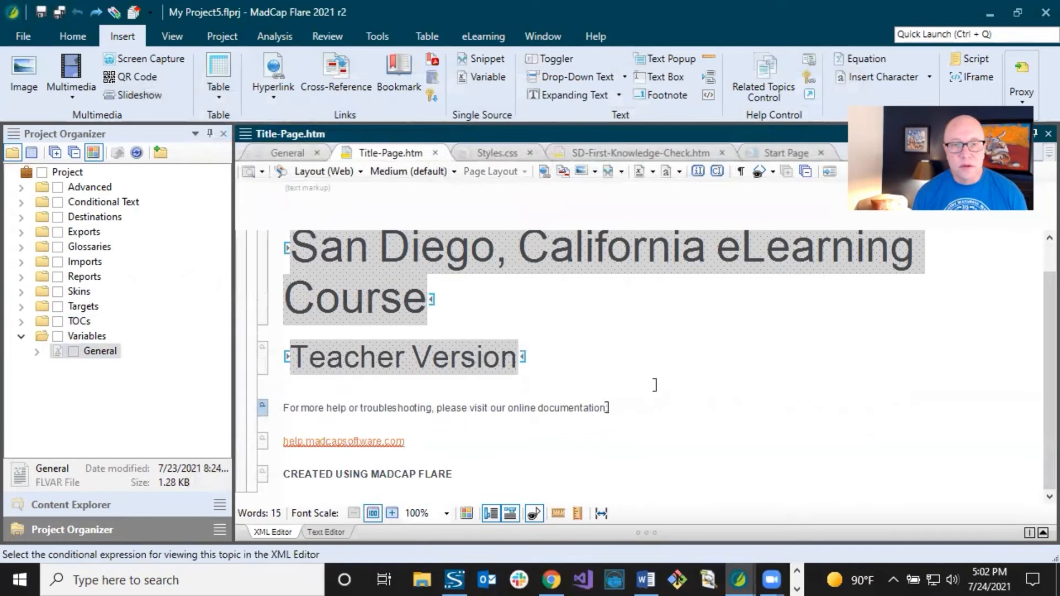
Add a paragraph reading "Version" followed by the Version variable below the online documentation sentence, and save the title page
left_click(635, 408)
key("Return")
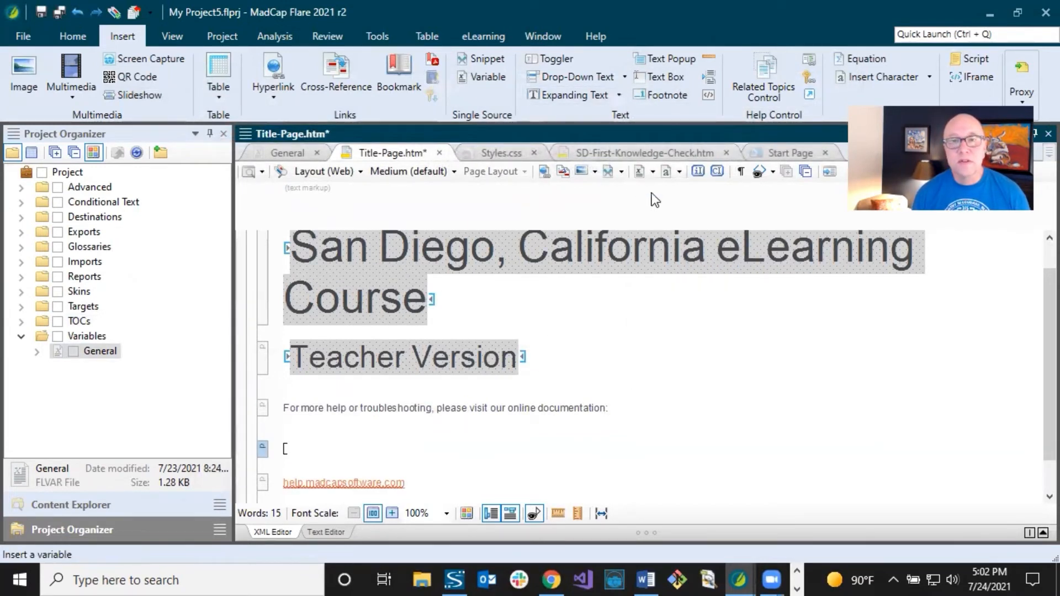
left_click(638, 173)
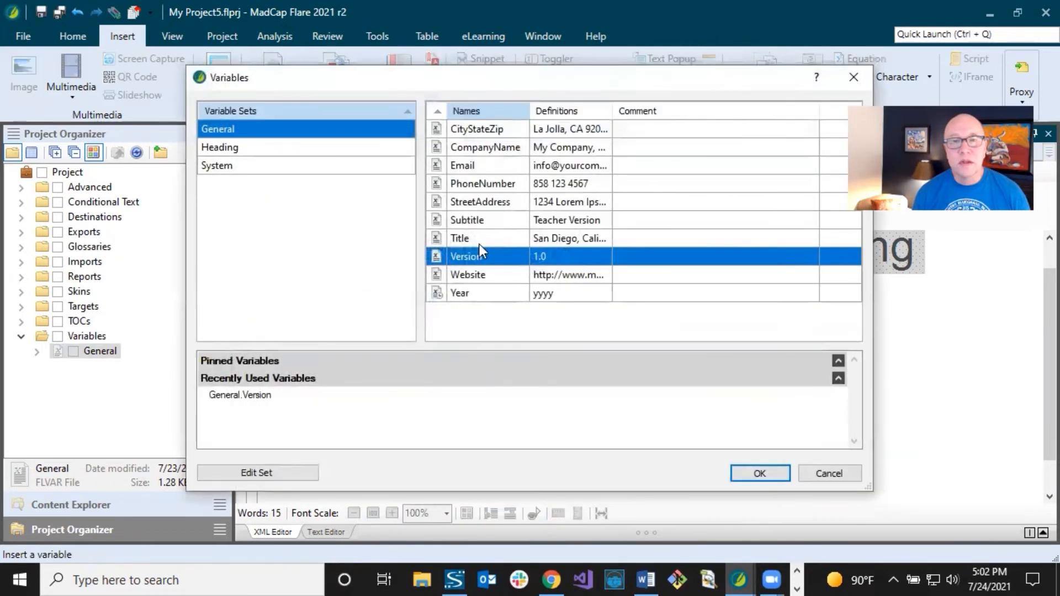
left_click(760, 473)
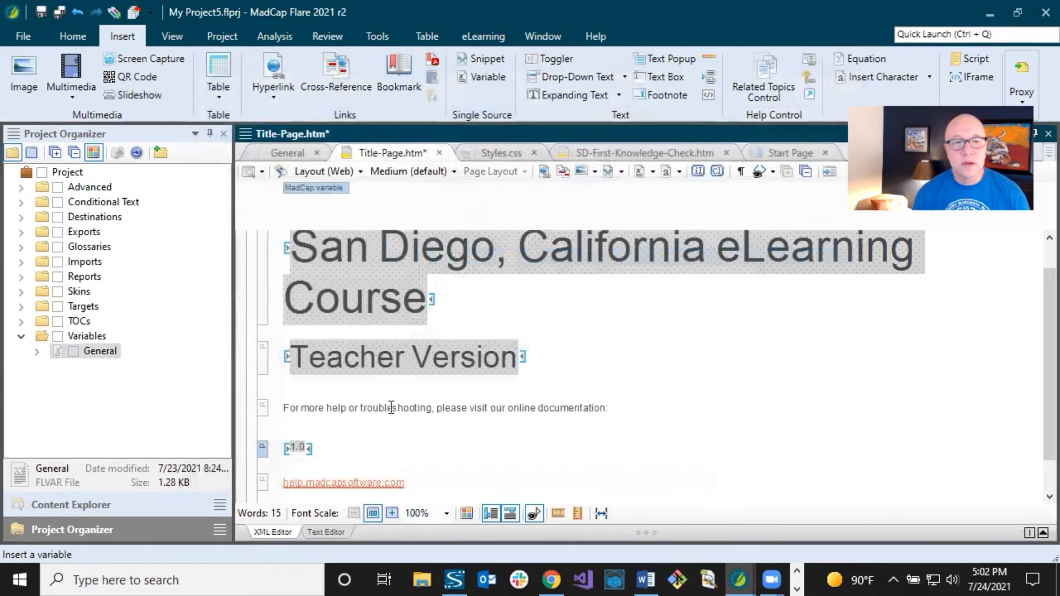
left_click(325, 447)
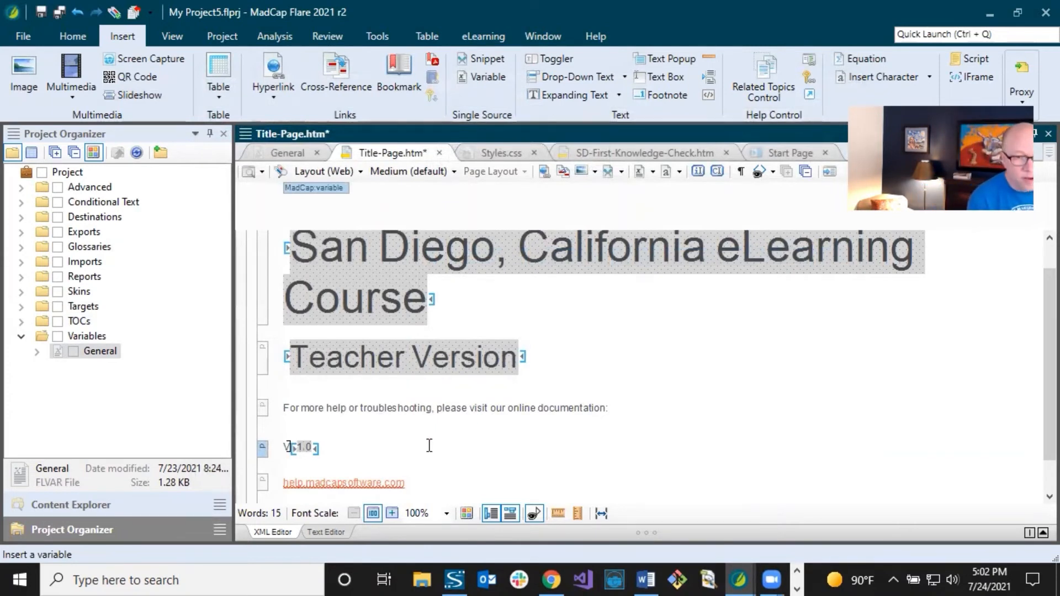
type("Version")
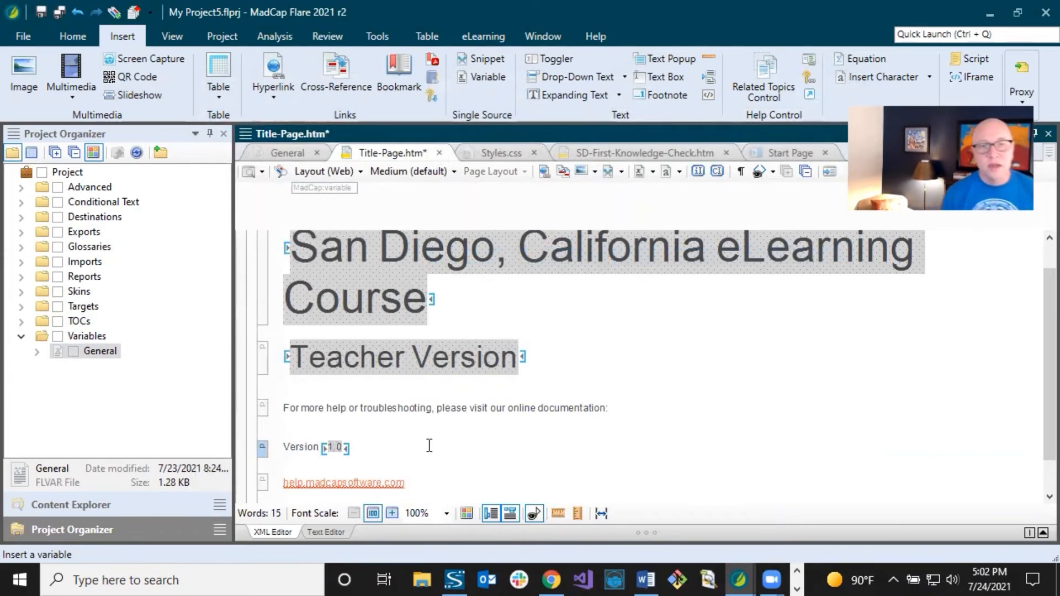
mouse_move(344, 454)
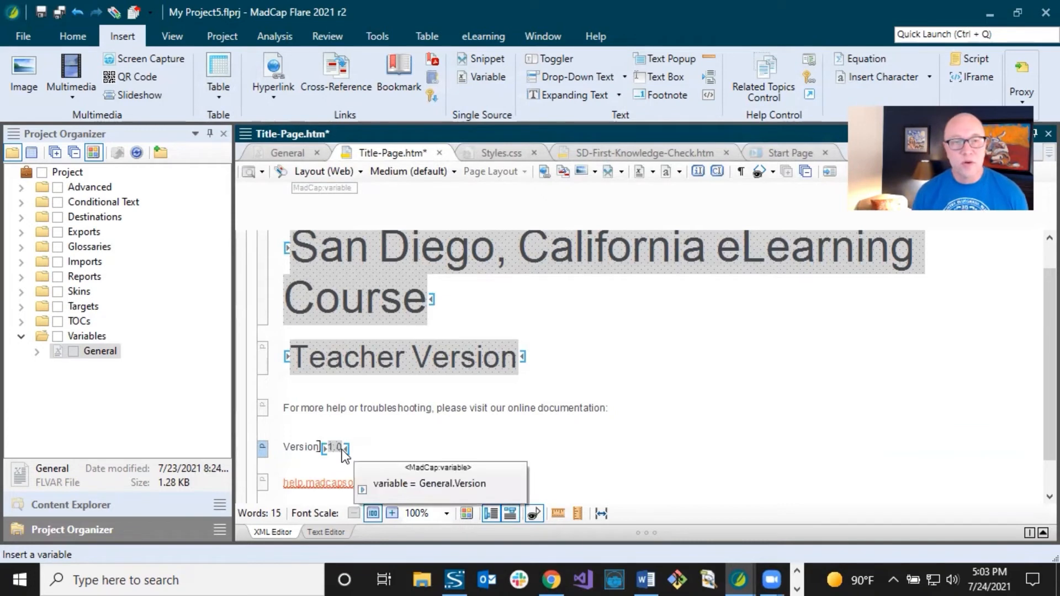
left_click(366, 411)
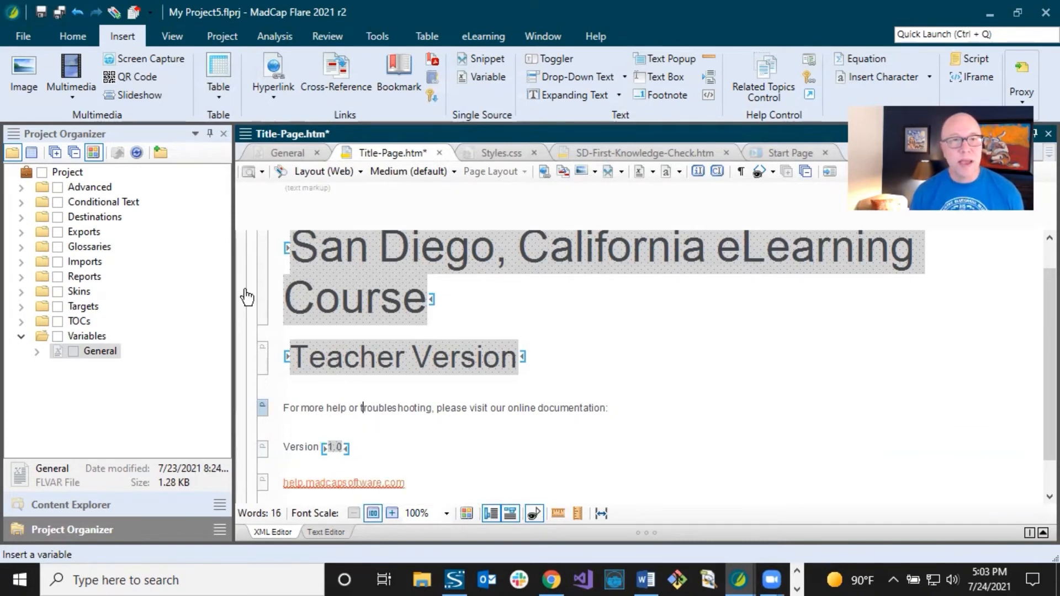
left_click(41, 14)
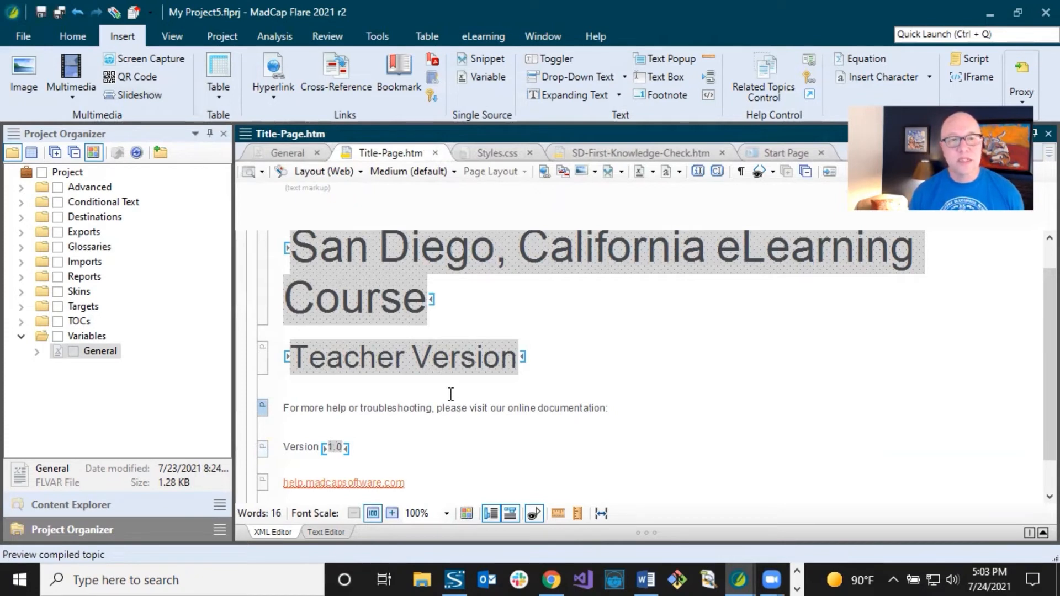
Set the Version variable's definition to 2.0 in the General variable set
left_click(289, 154)
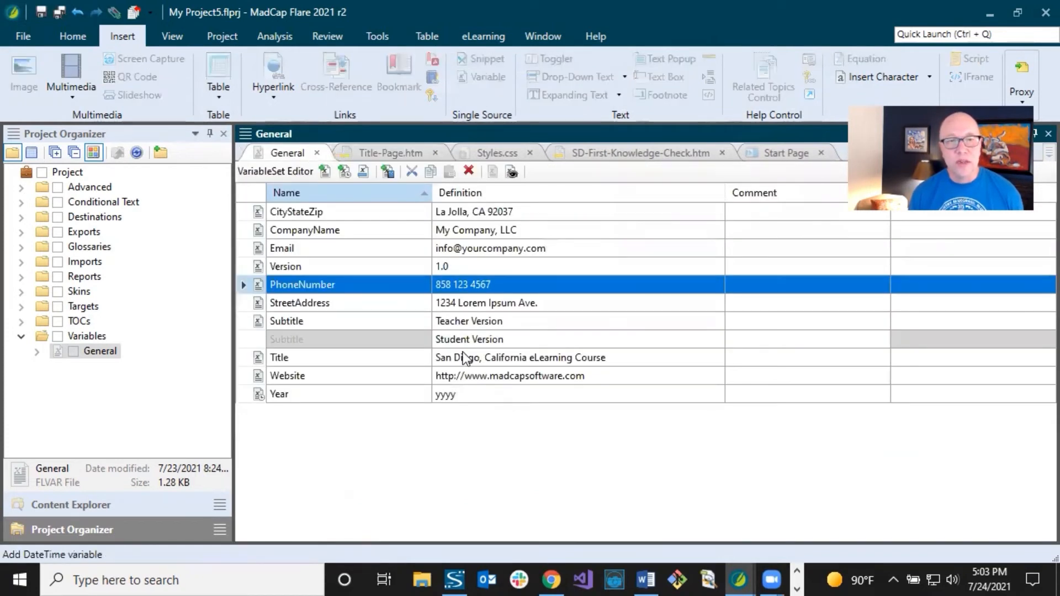
left_click(450, 267)
left_click(450, 267)
left_click_drag(442, 266, 436, 267)
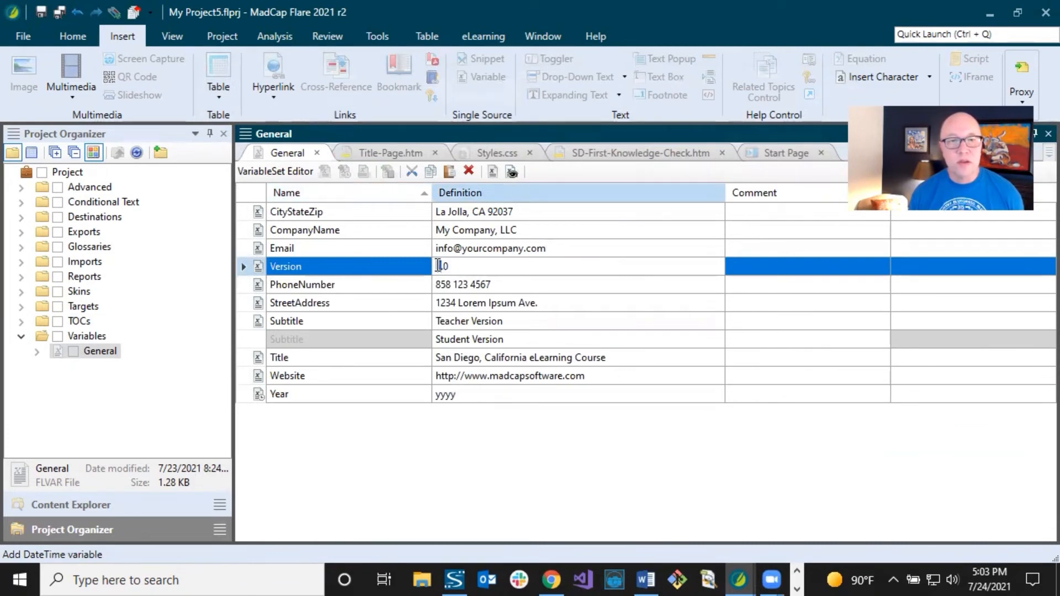
type("2")
left_click(518, 286)
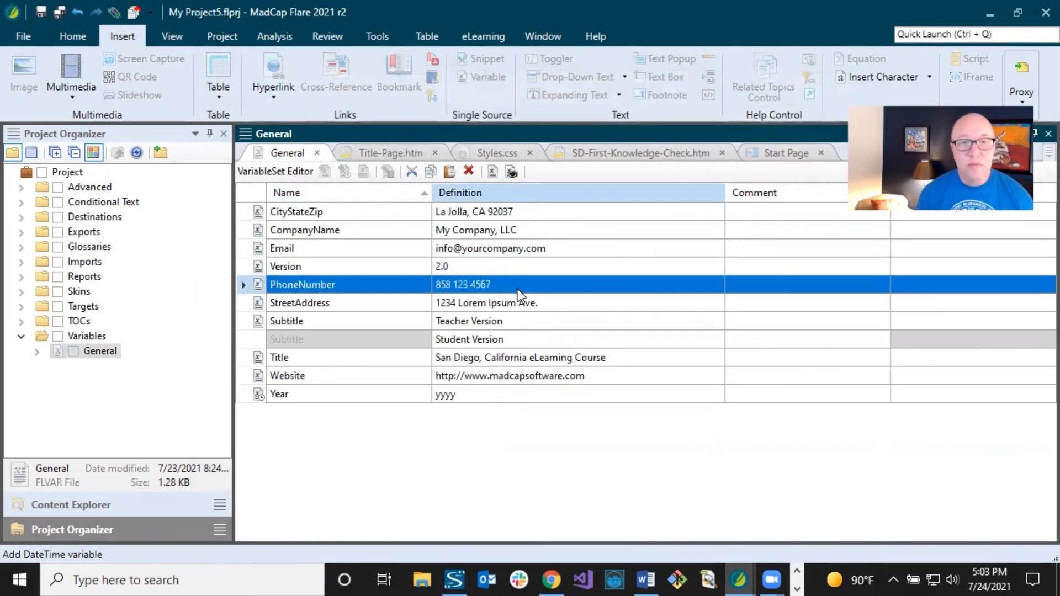
Delete the Version paragraph from the title page and save the topic
left_click(397, 152)
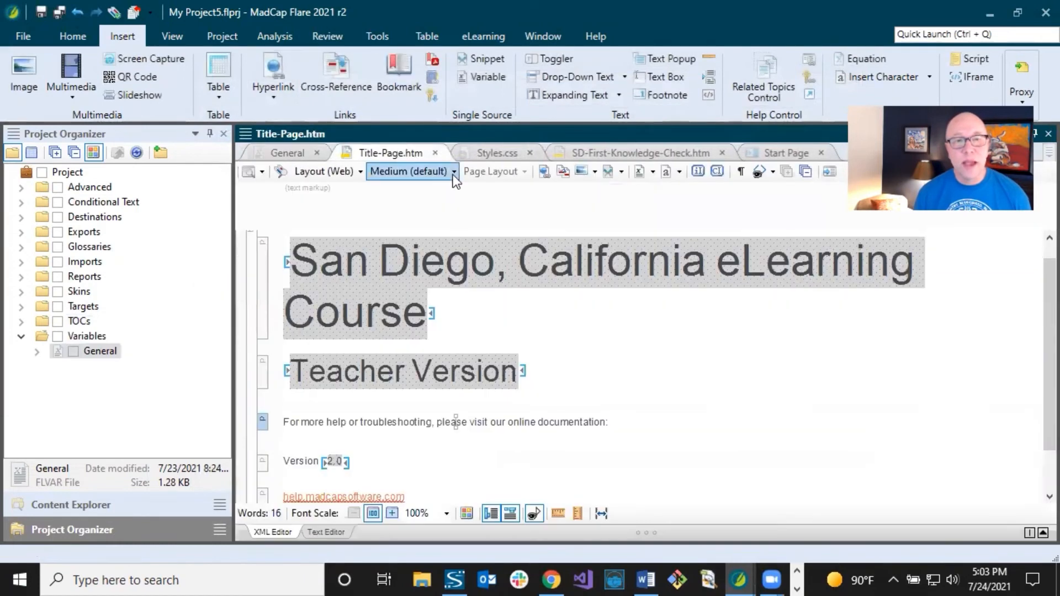
left_click(354, 464)
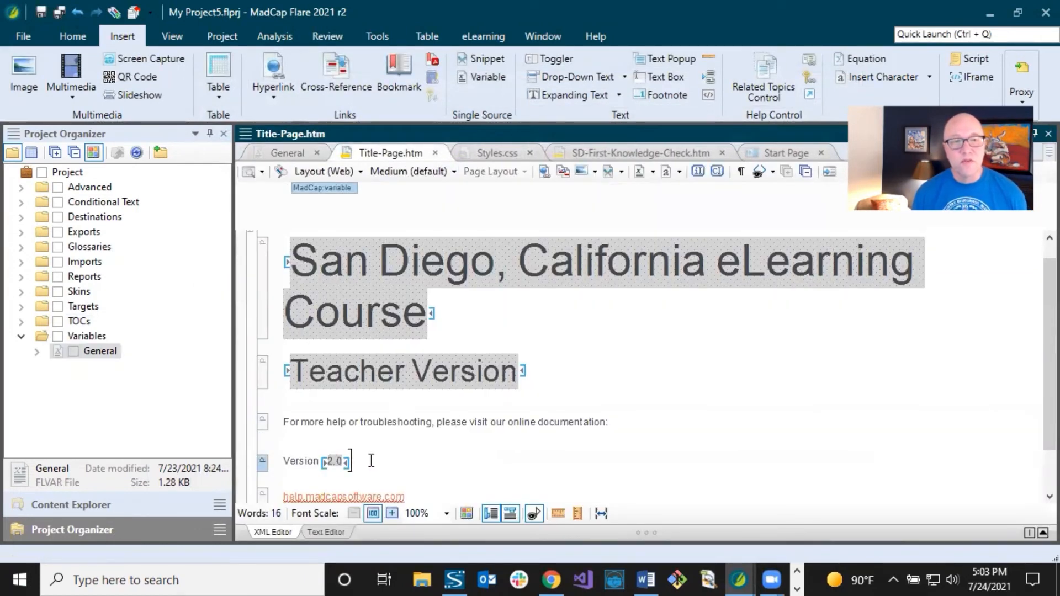
right_click(264, 467)
left_click(323, 327)
left_click(487, 410)
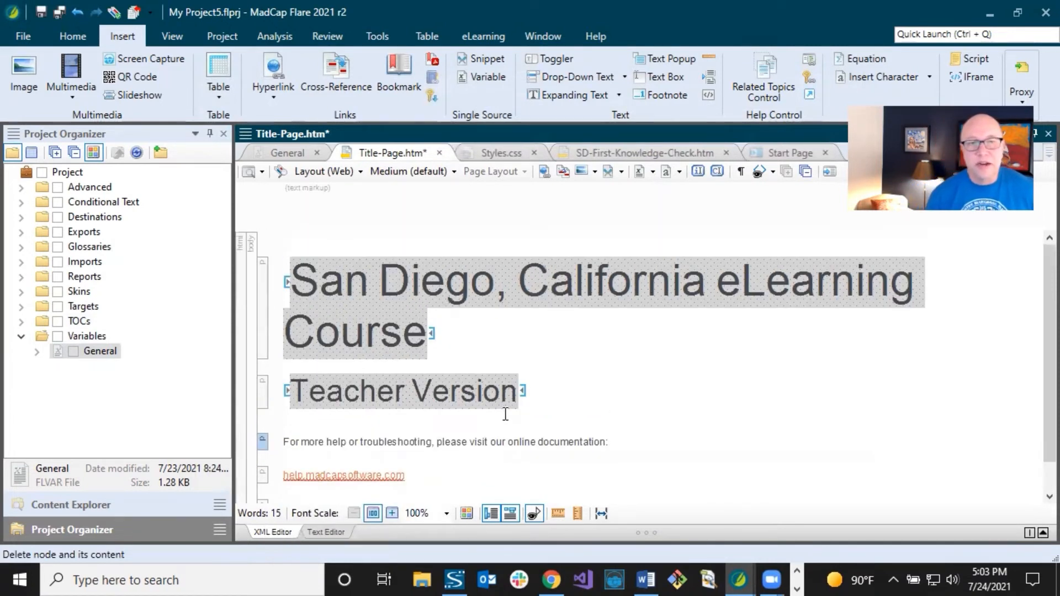
left_click(488, 328)
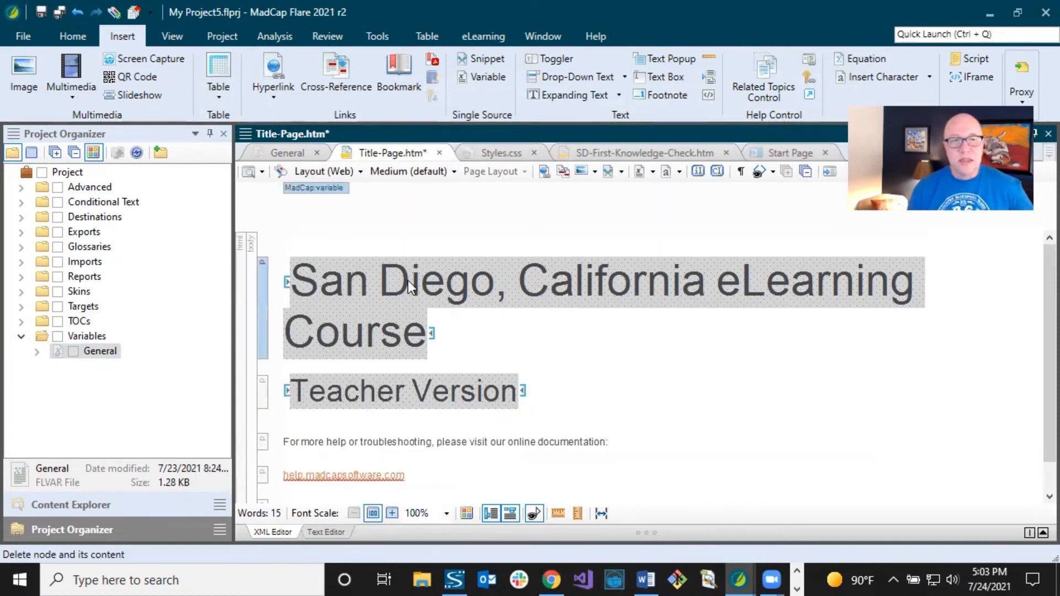
left_click(40, 11)
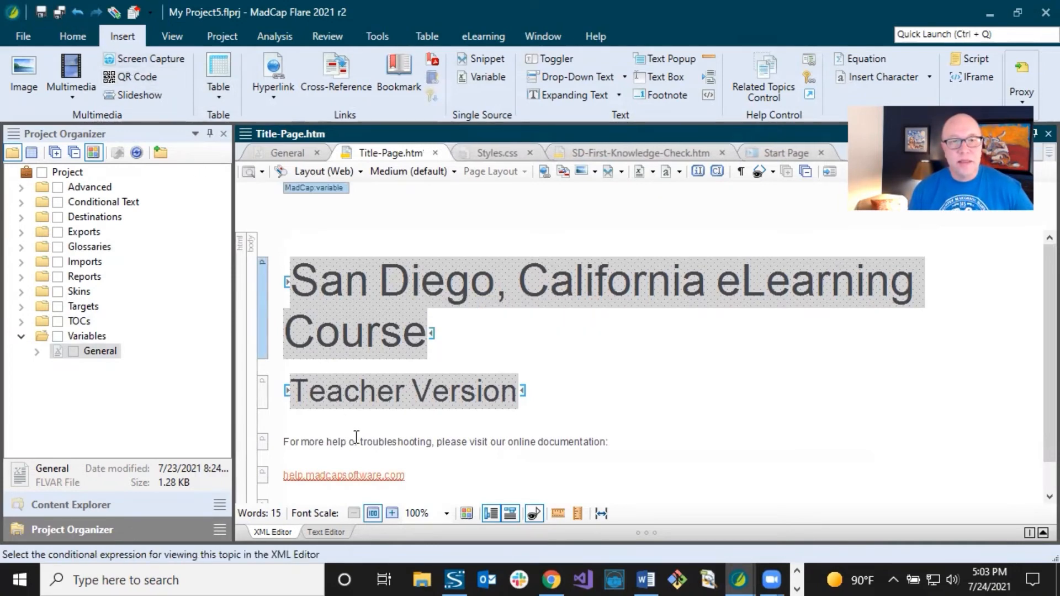
Review the Title, Subtitle and Year variables and their definitions in the General variable set
left_click(298, 156)
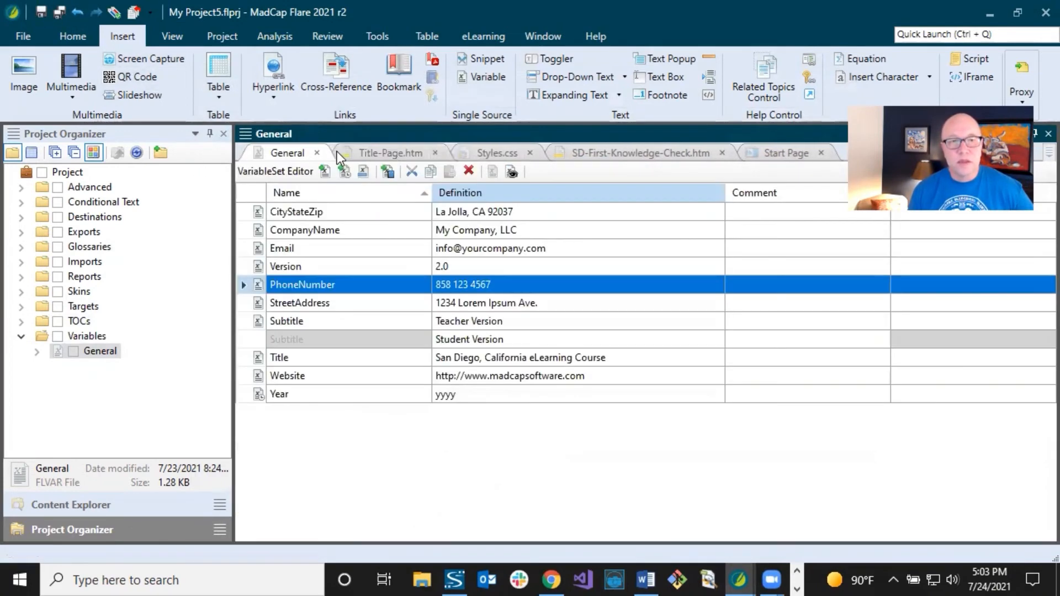
left_click(298, 357)
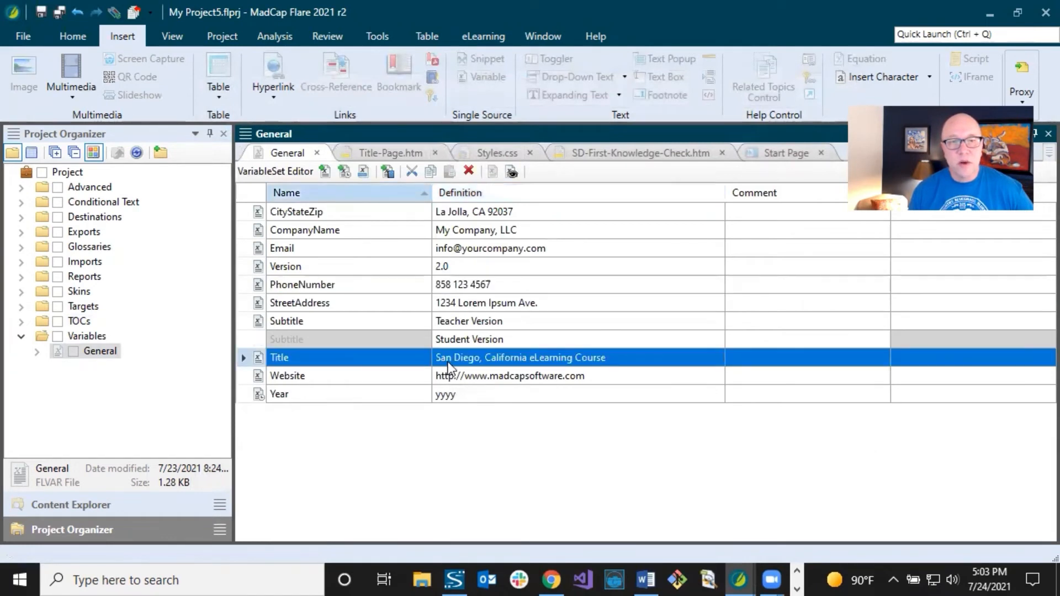
left_click(531, 362)
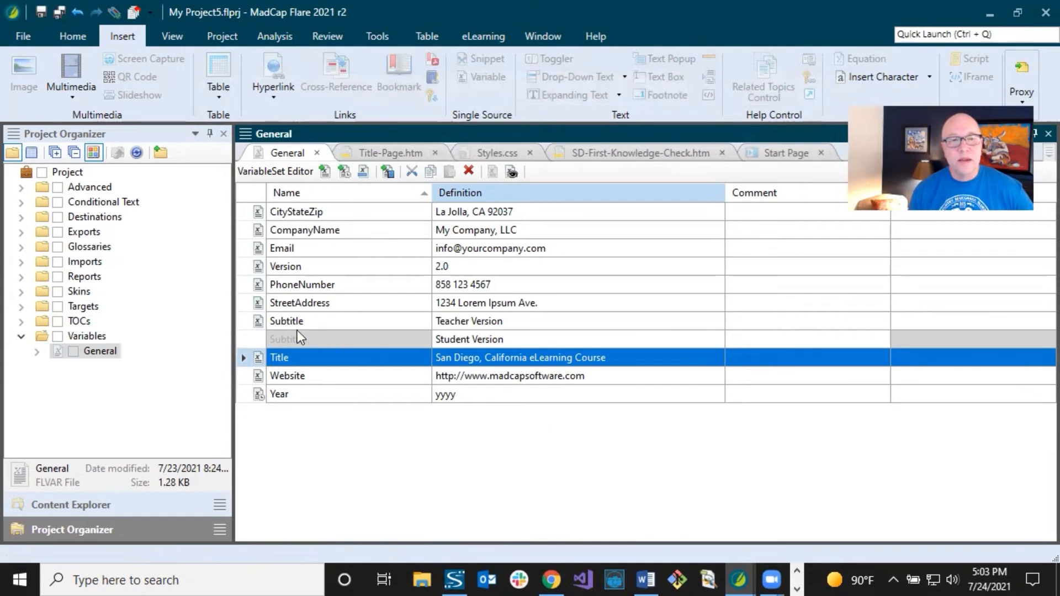
left_click(286, 321)
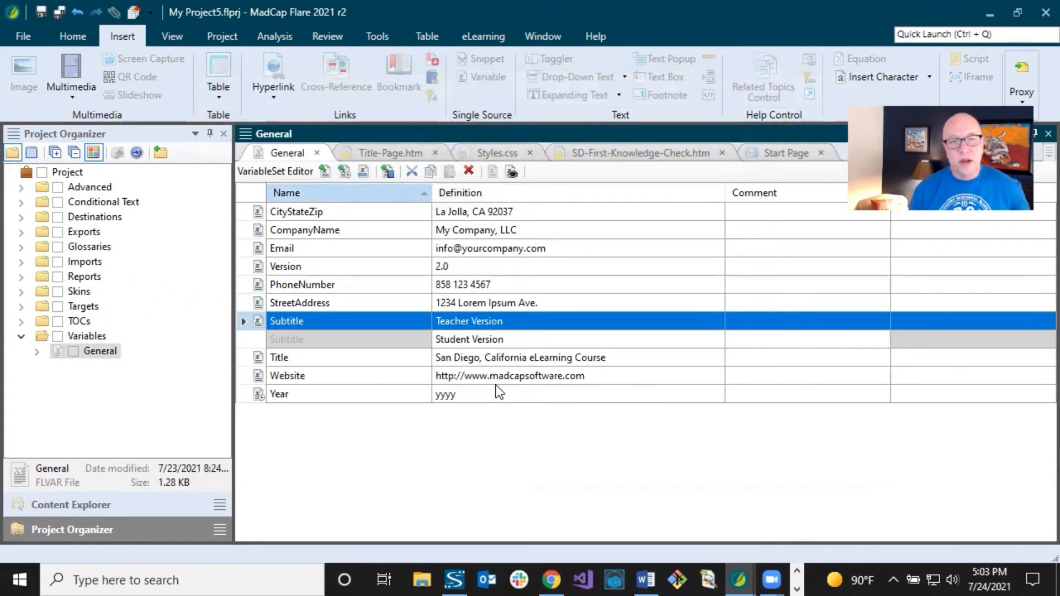
left_click(330, 305)
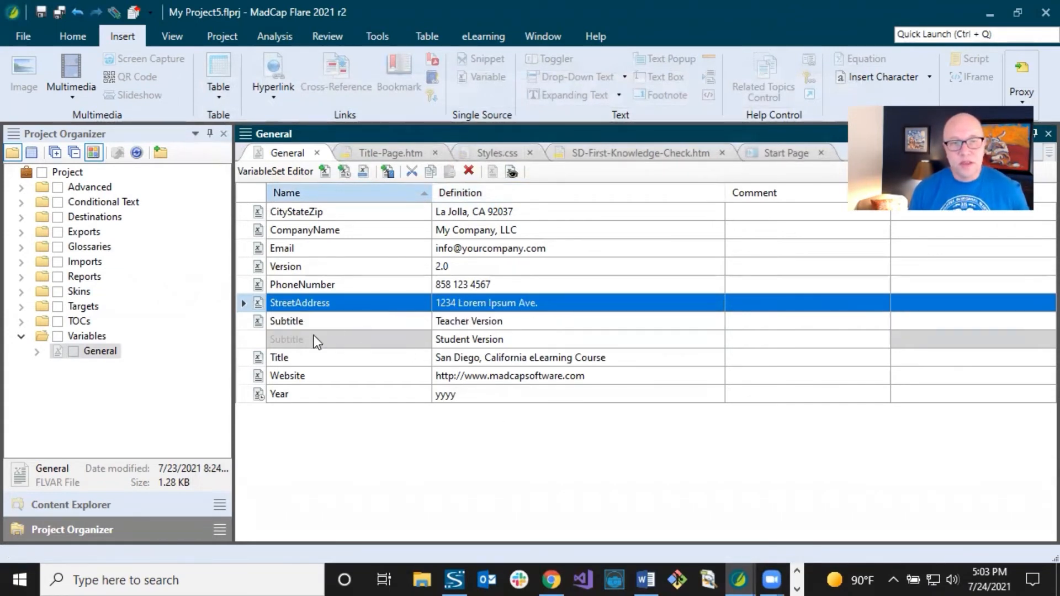
left_click(492, 344)
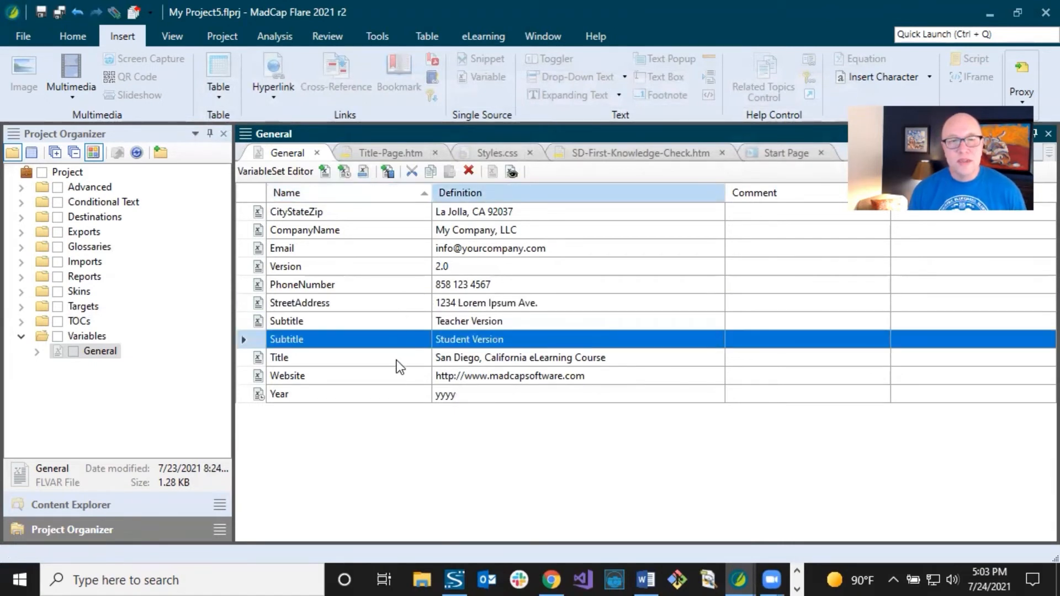
left_click(378, 395)
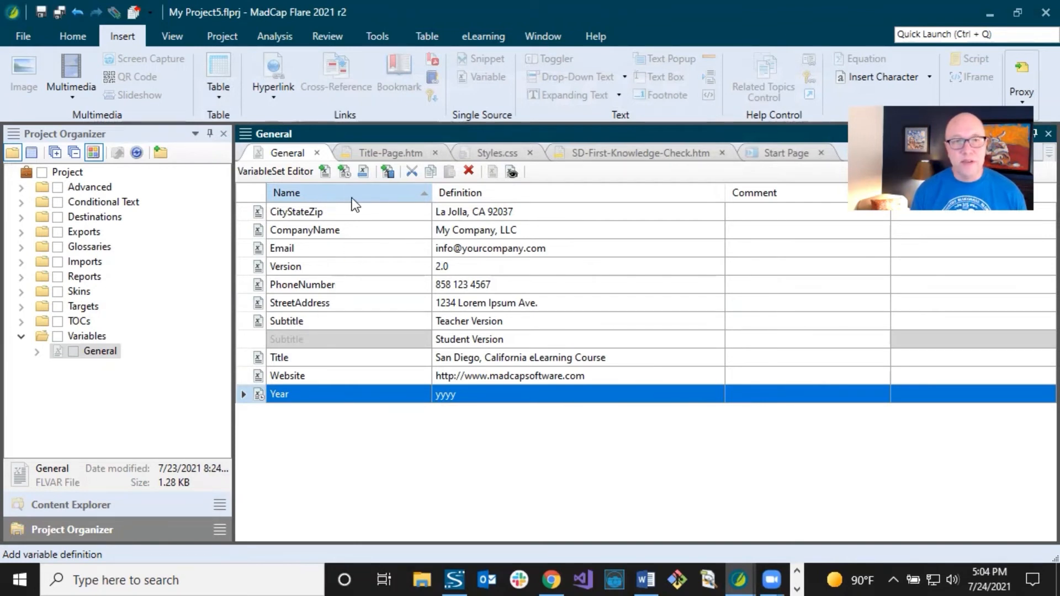
Add a variable named Level with the definition Expert to the General variable set
left_click(325, 172)
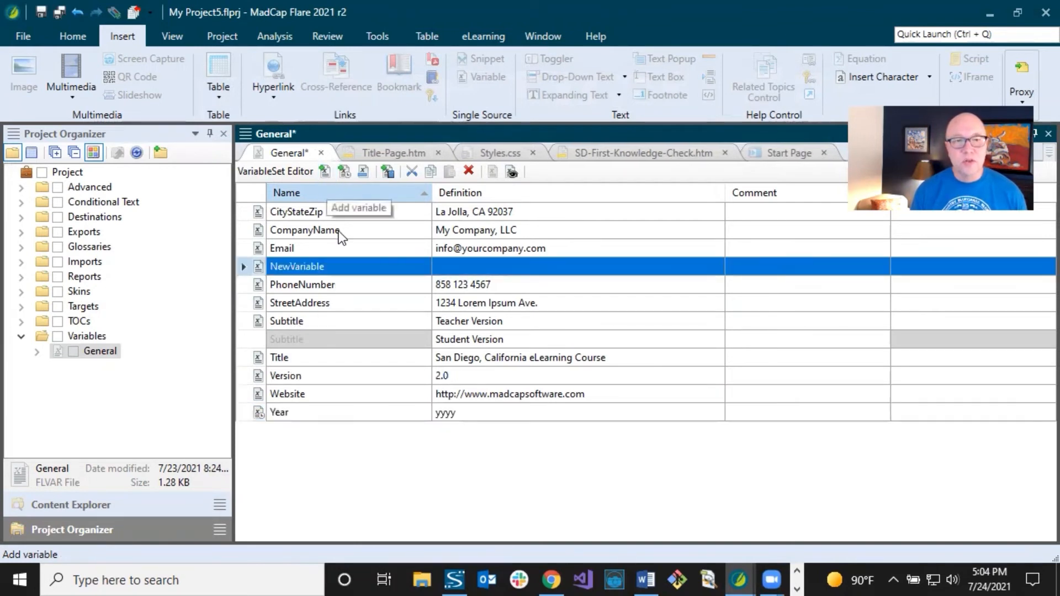
left_click(317, 269)
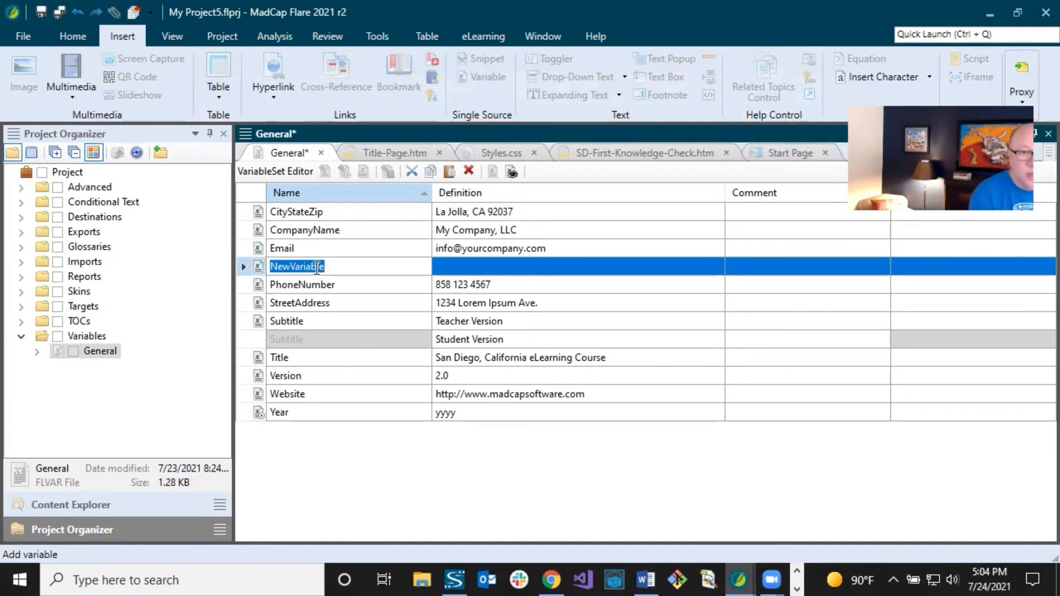
type("Level")
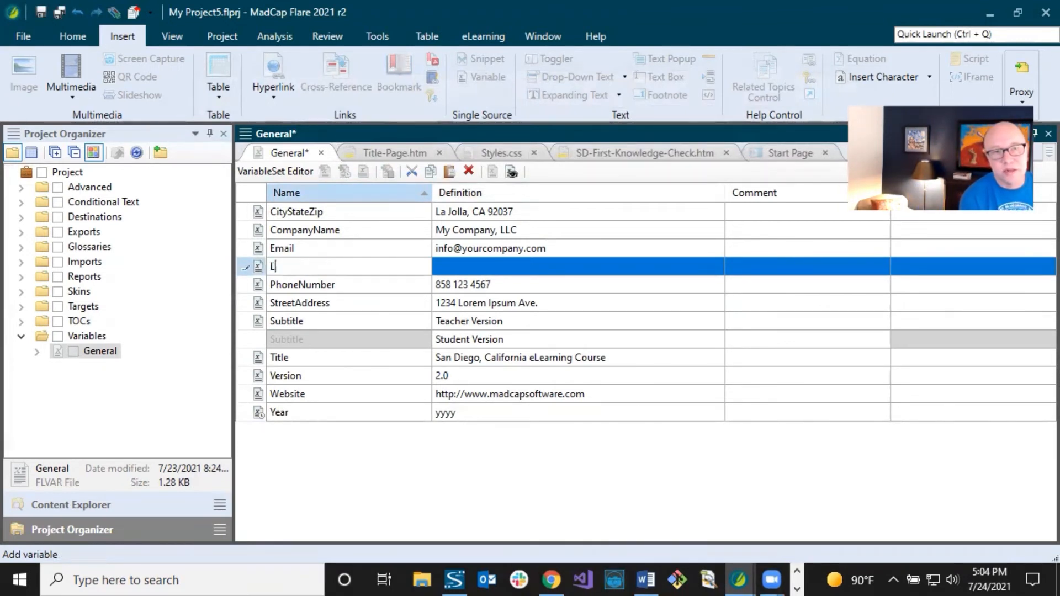
key("Return")
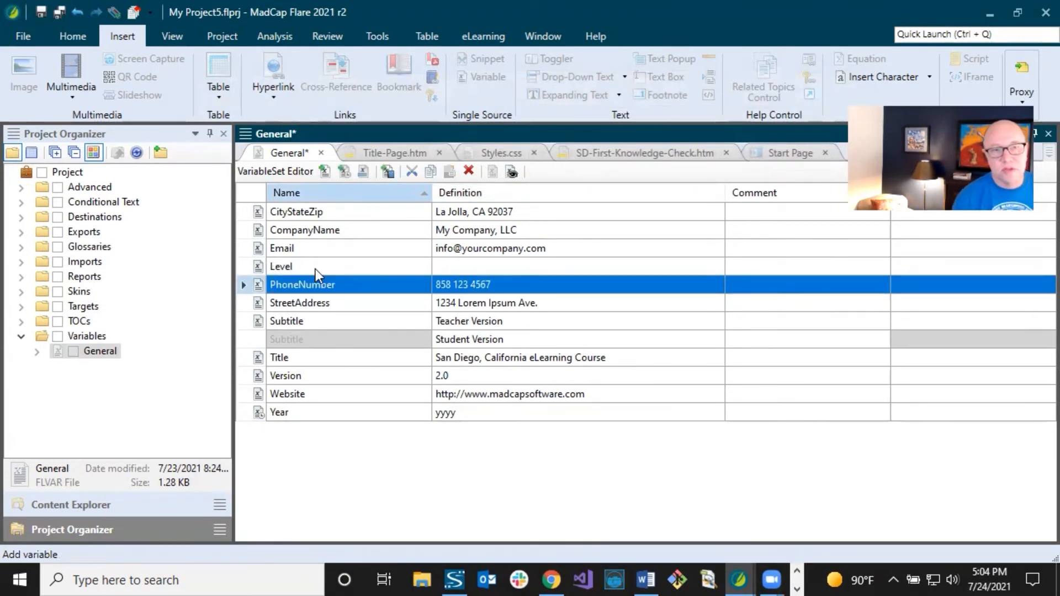
left_click(465, 265)
left_click(472, 265)
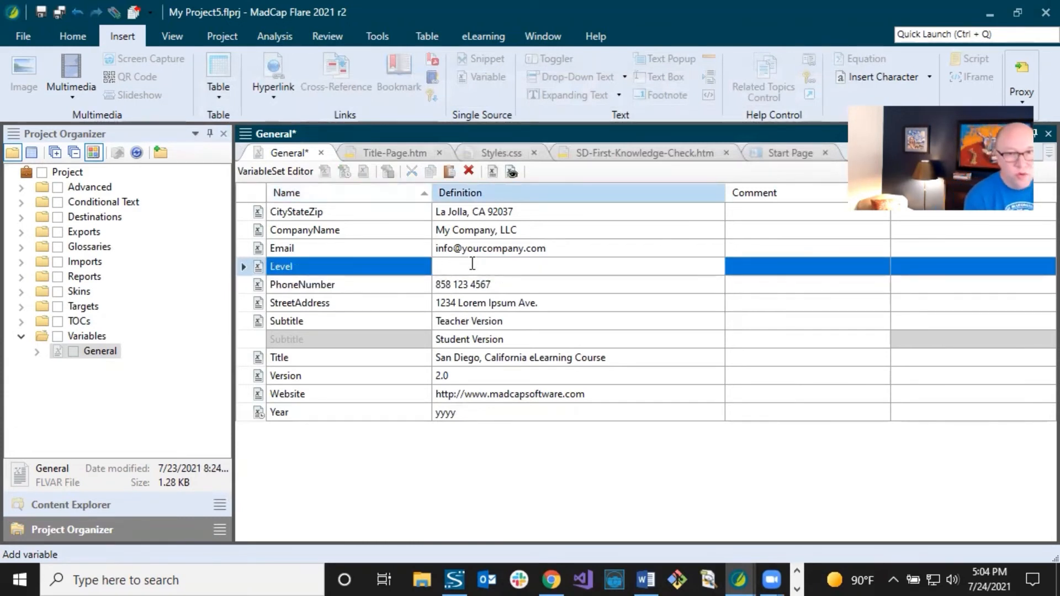
type("Expert")
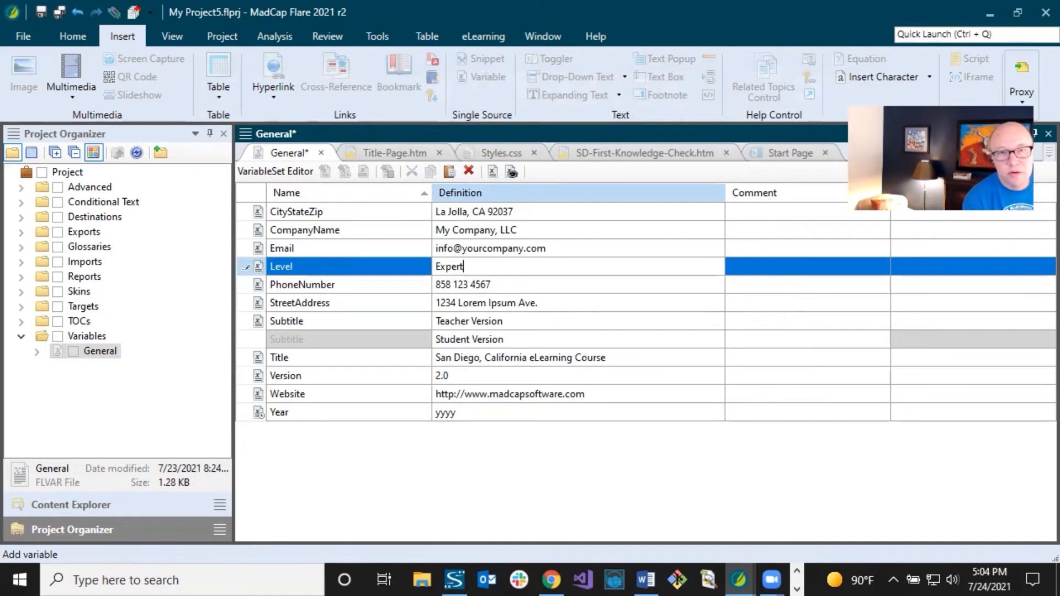
key("Return")
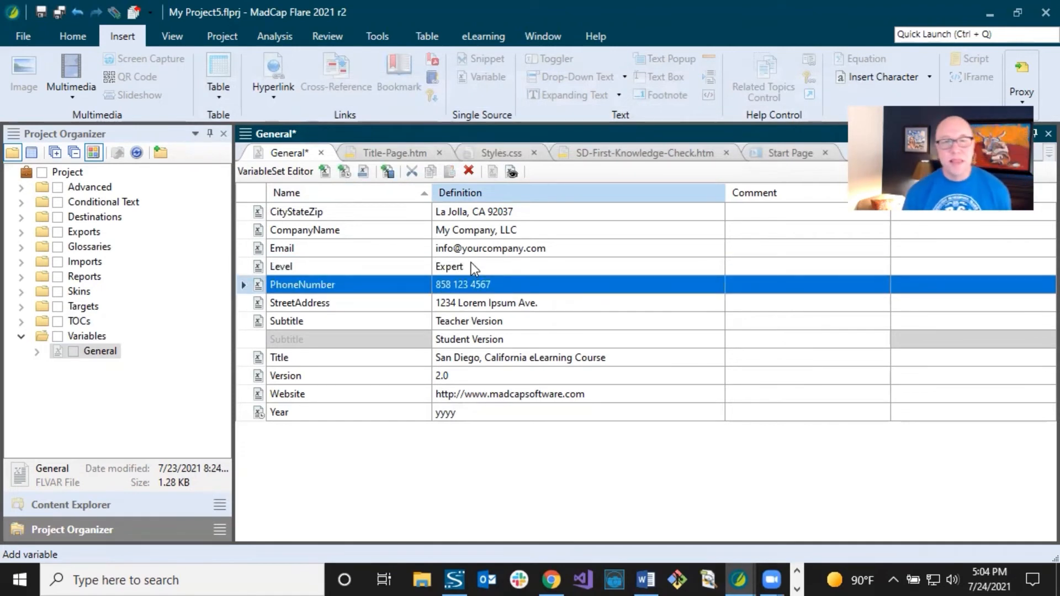
Add a second definition, Novice, to the Level variable and save the variable set
left_click(472, 265)
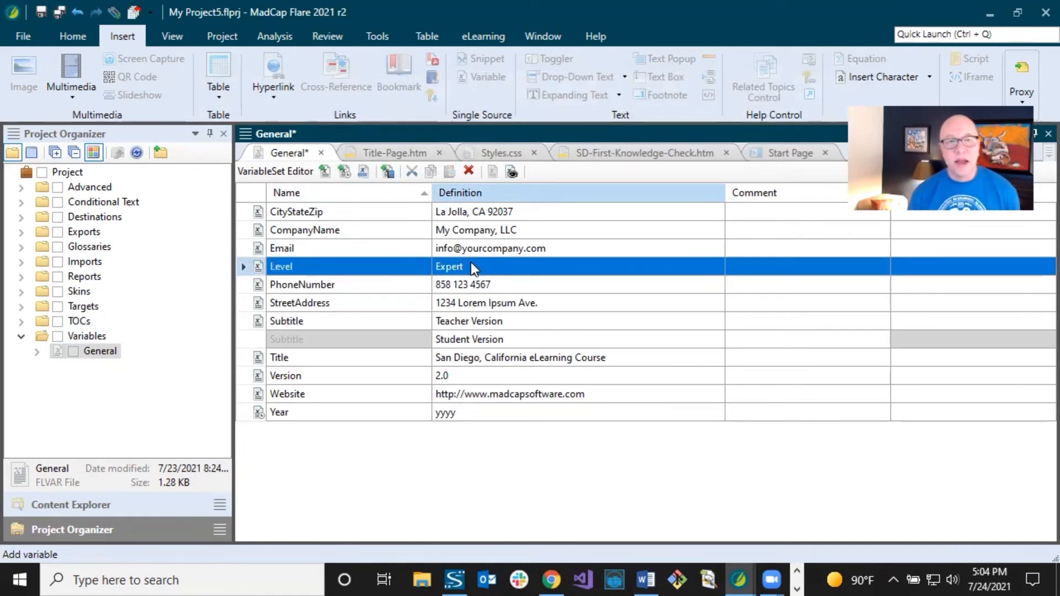
left_click(388, 173)
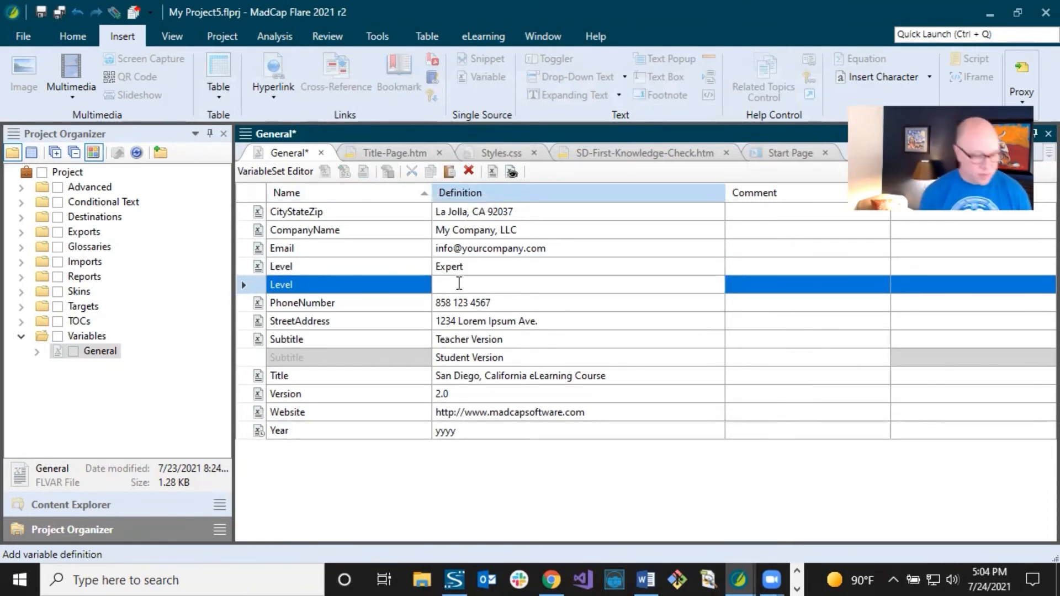
type("Novice")
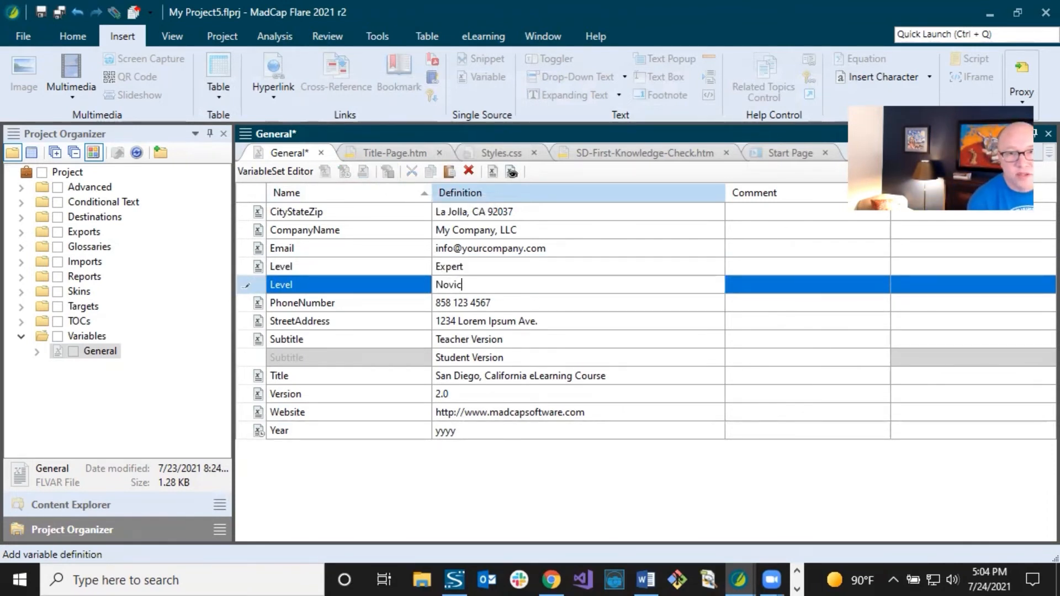
key("Return")
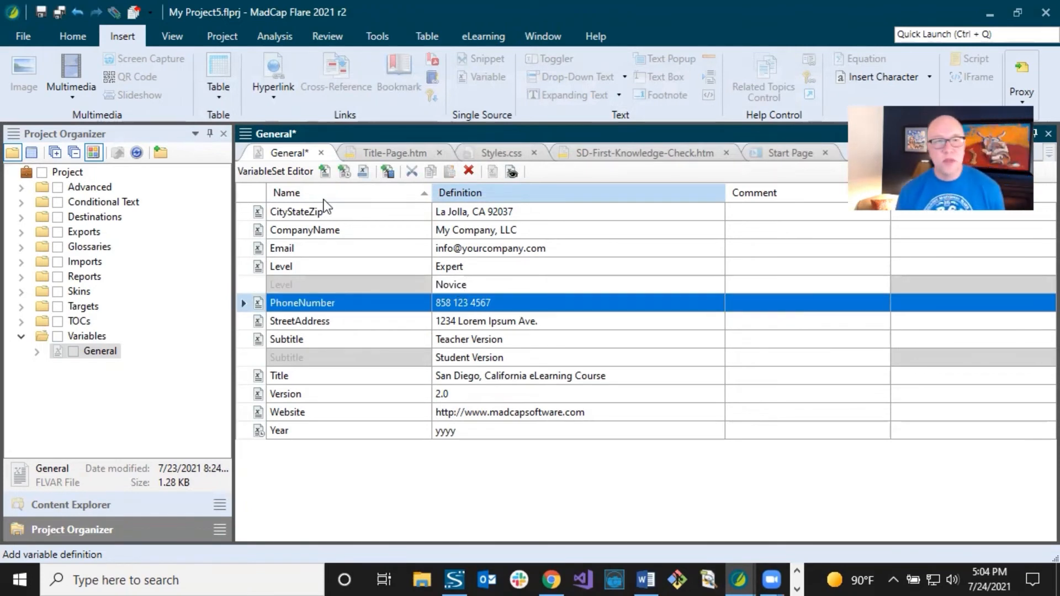
left_click(41, 11)
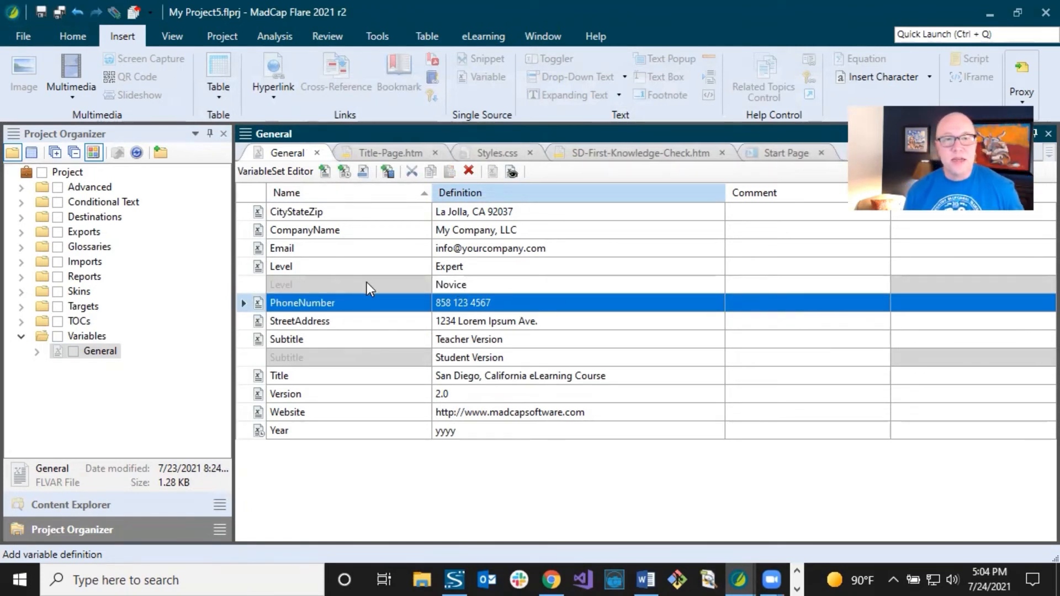
Delete the Level variable's Expert definition and undo the deletion
left_click(458, 268)
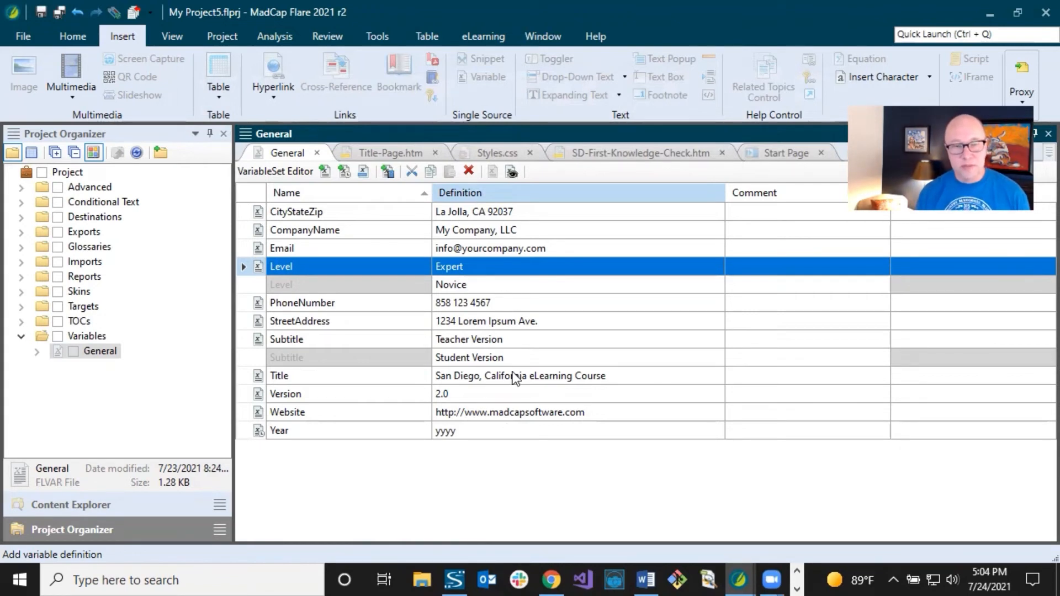
left_click(458, 285)
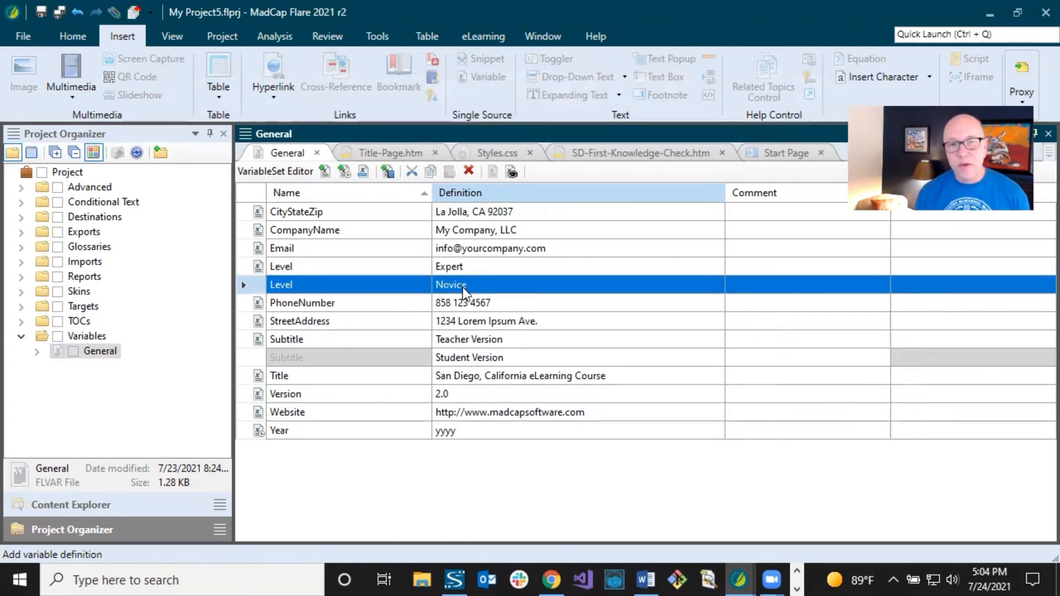
left_click(406, 269)
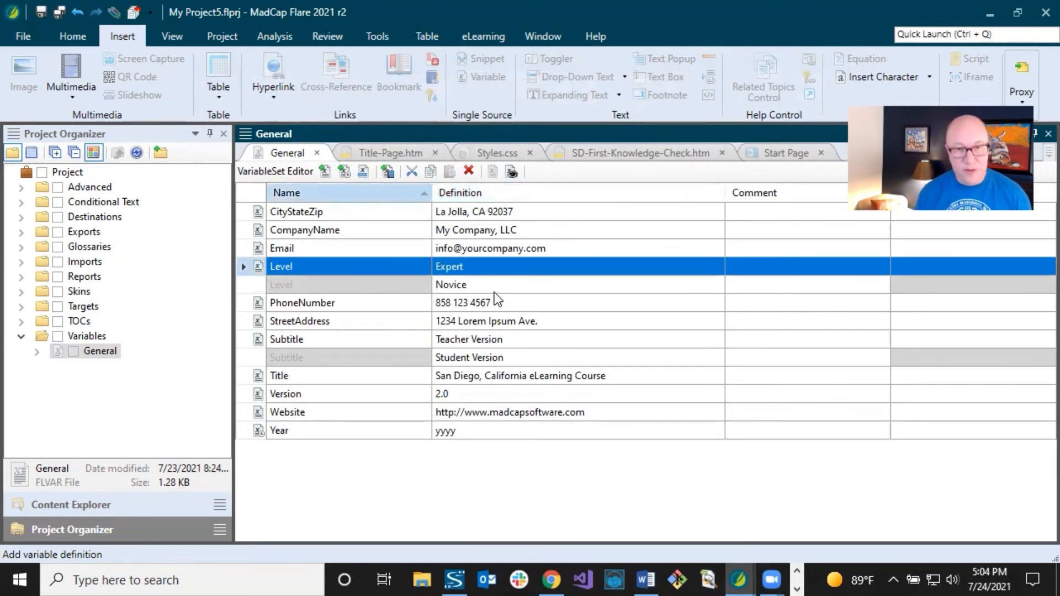
key("Delete")
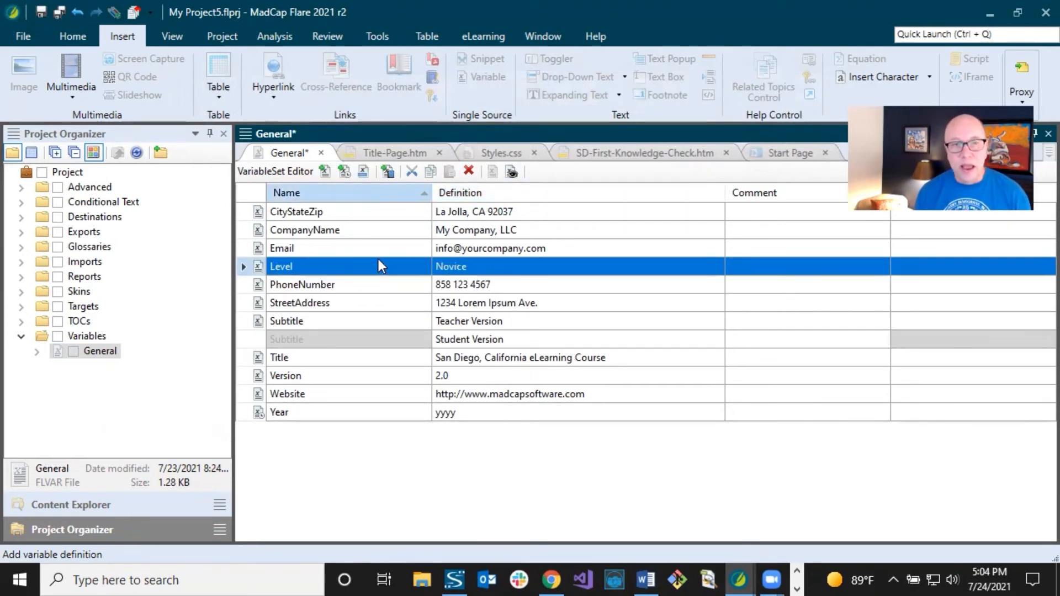
left_click(78, 12)
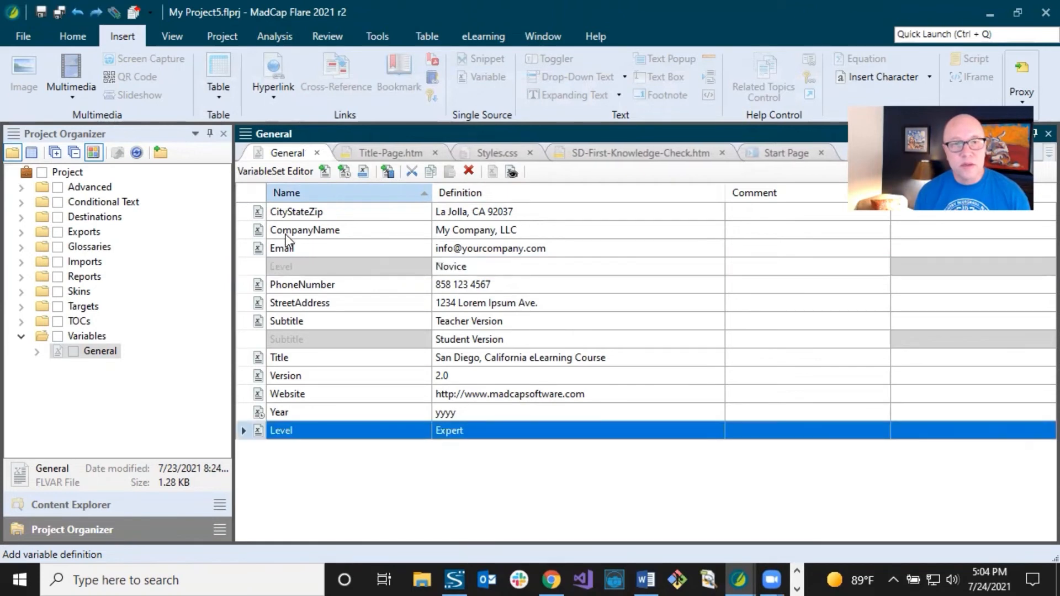
Delete the Novice definition of the Level variable and save the General variable set
left_click(318, 269)
key("Delete")
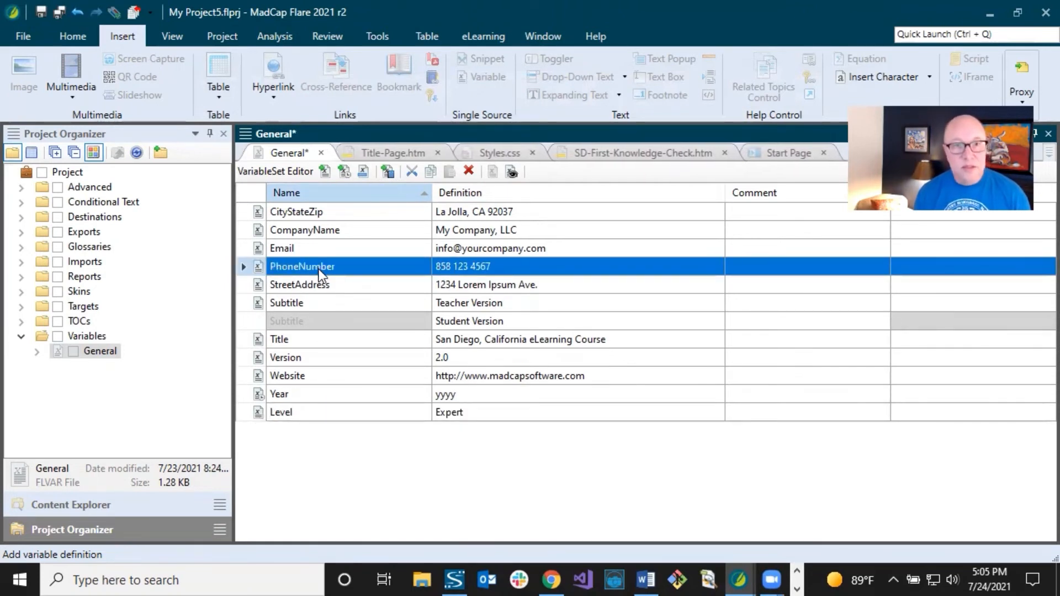
left_click(348, 286)
left_click(37, 12)
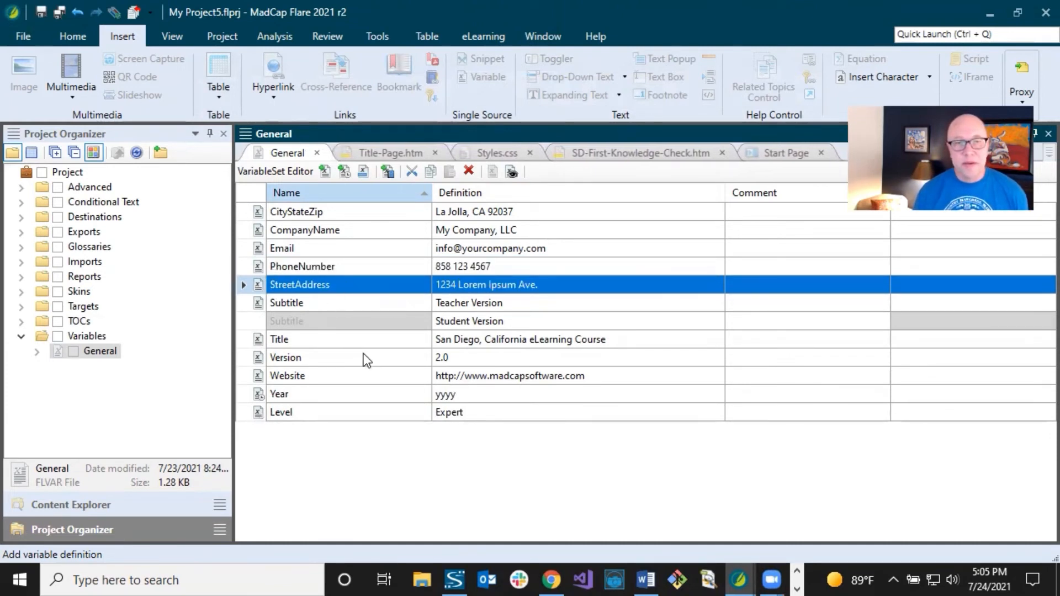
Open the PDF-Combination-Course-Teacher target from the San-Diego PDF-Outputs folder and display its variable definitions
left_click(385, 151)
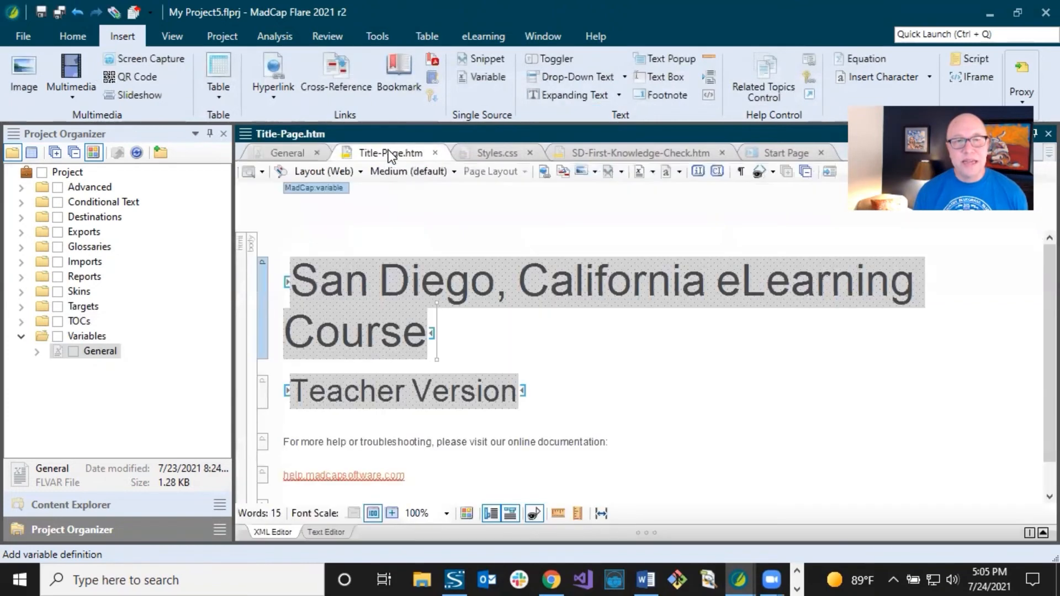
left_click(21, 306)
scroll(138, 398, "down", 1)
left_click_drag(228, 419, 332, 403)
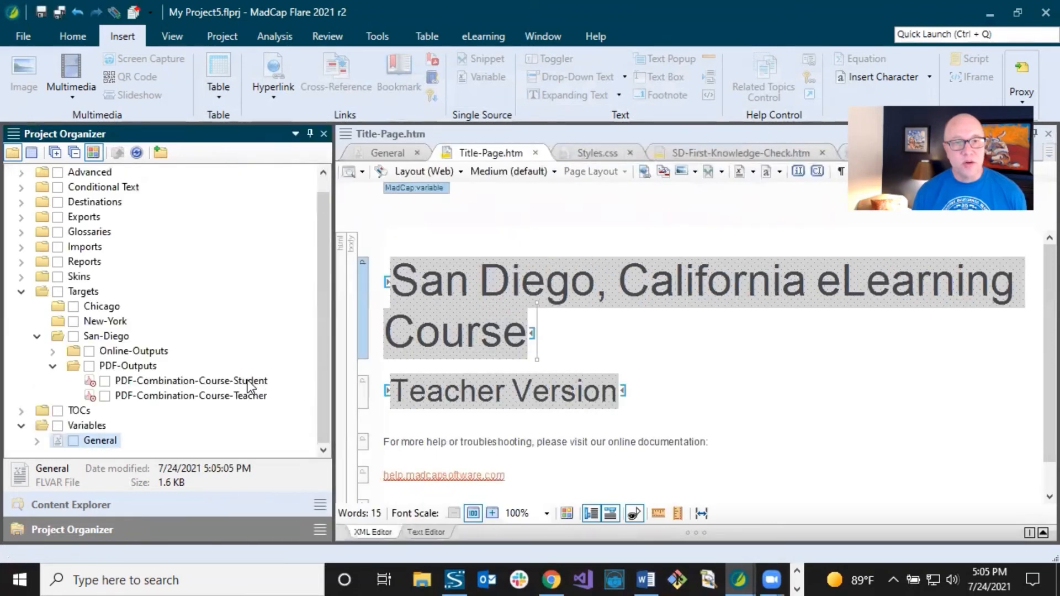
left_click(251, 396)
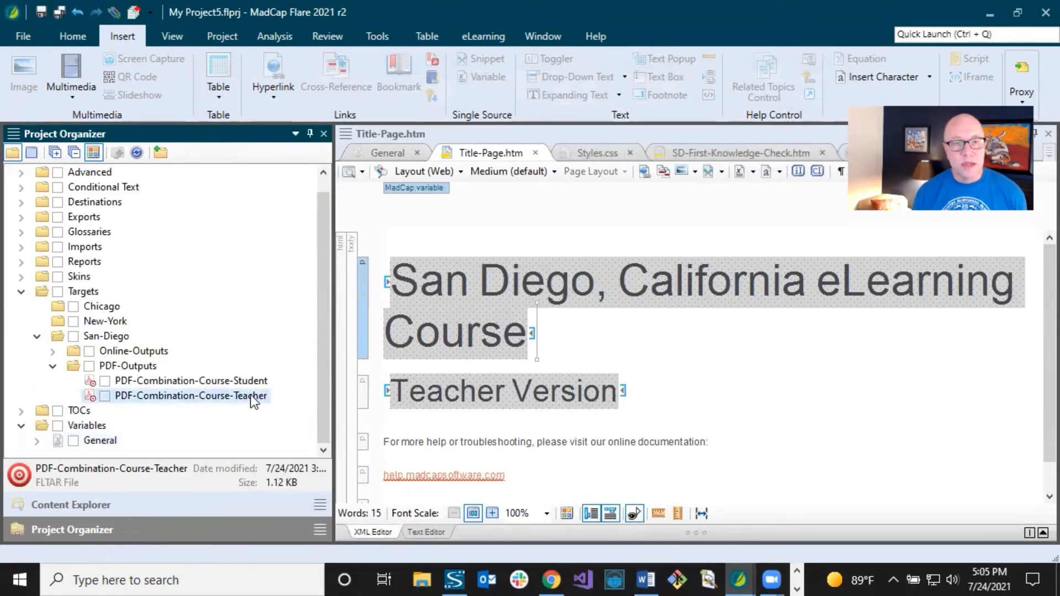
double_click(250, 396)
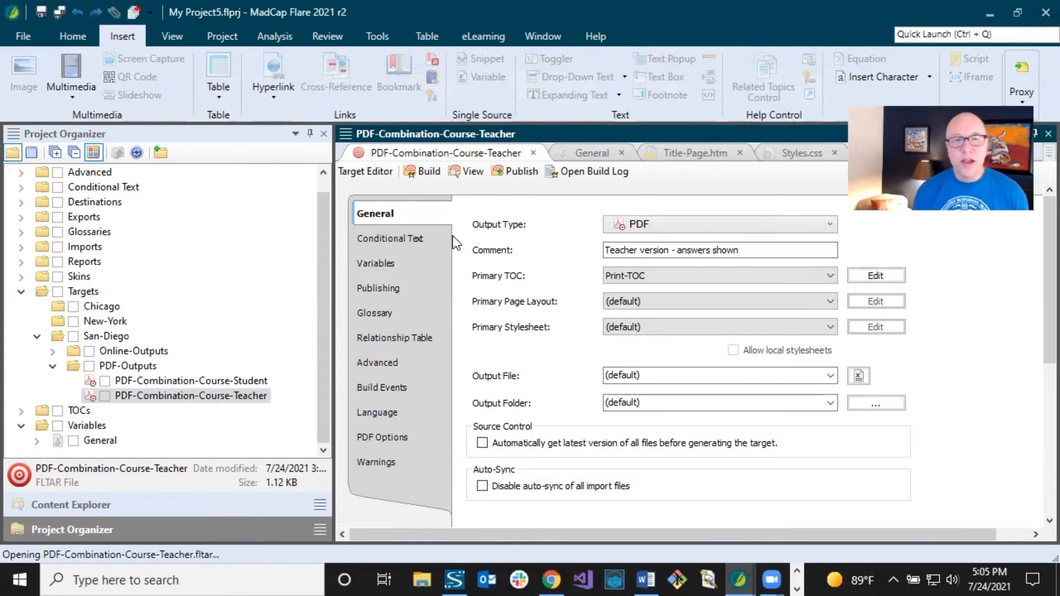
left_click(392, 265)
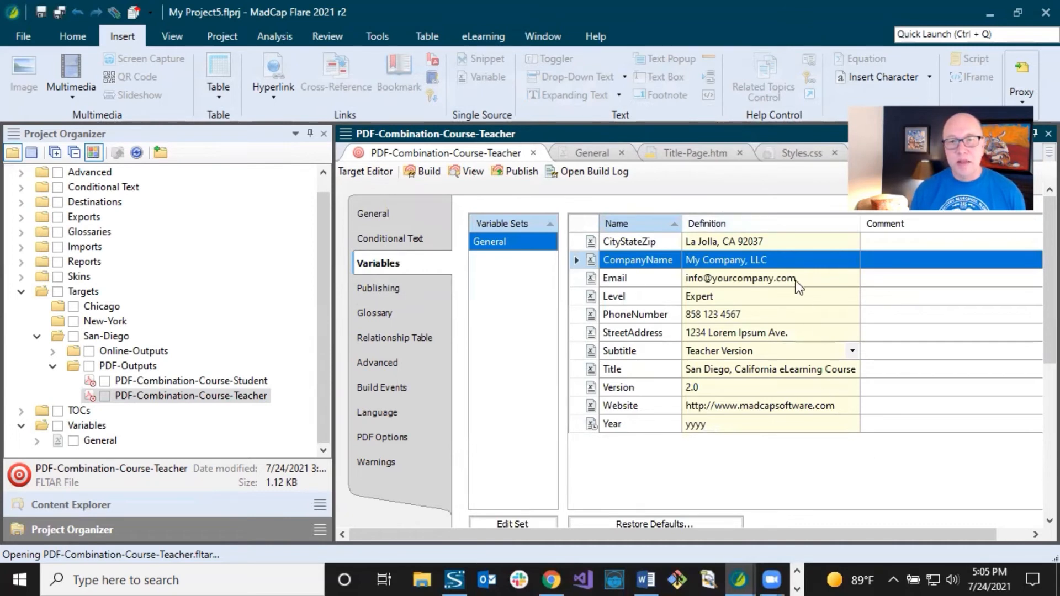
Examine the Subtitle variable's Teacher Version and Student Version definitions in the General variable set
left_click(591, 155)
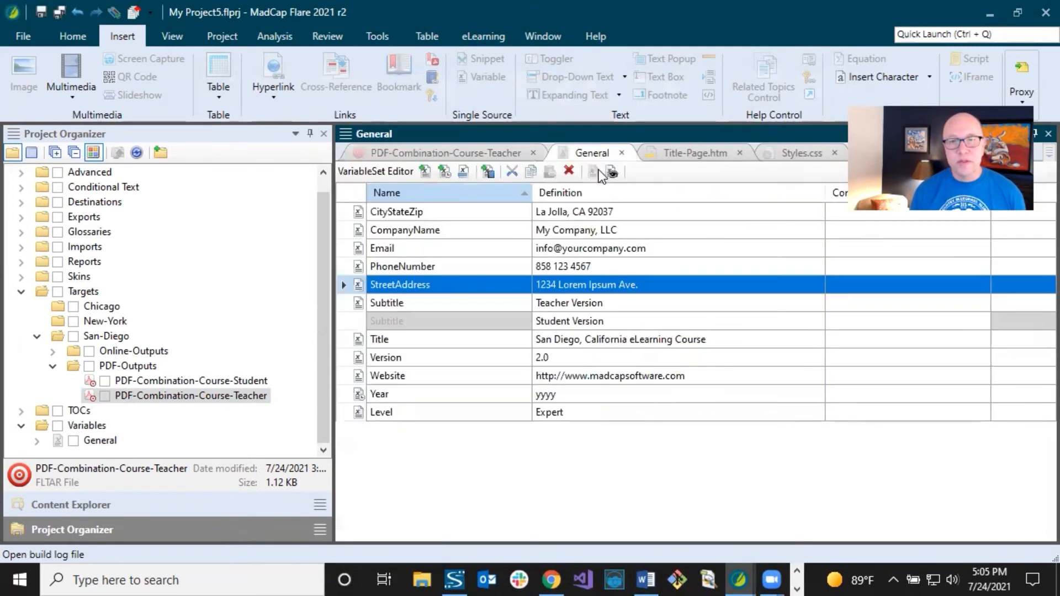
left_click(488, 302)
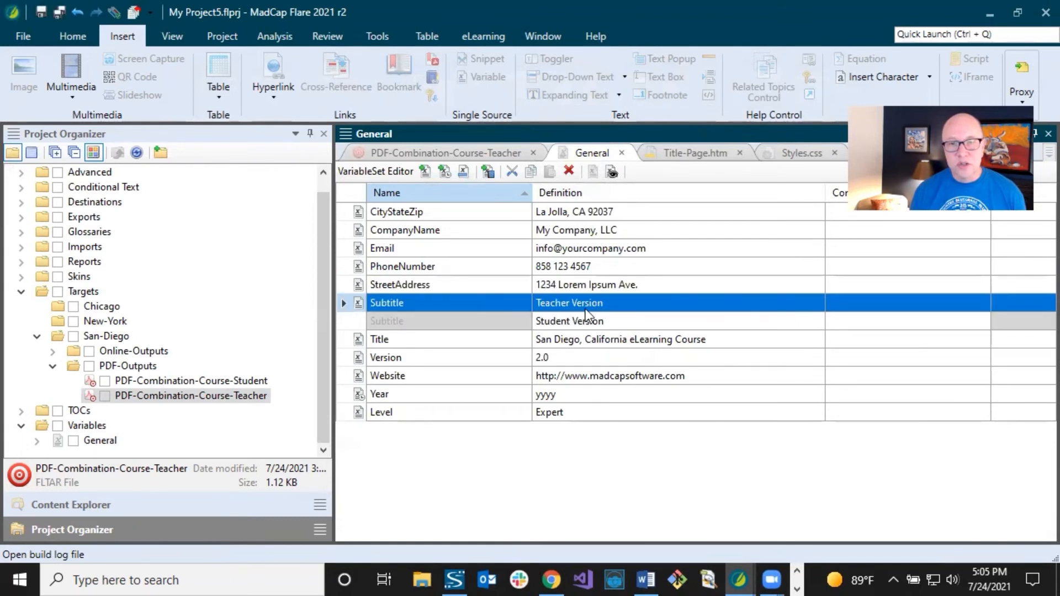
left_click(561, 280)
left_click(565, 264)
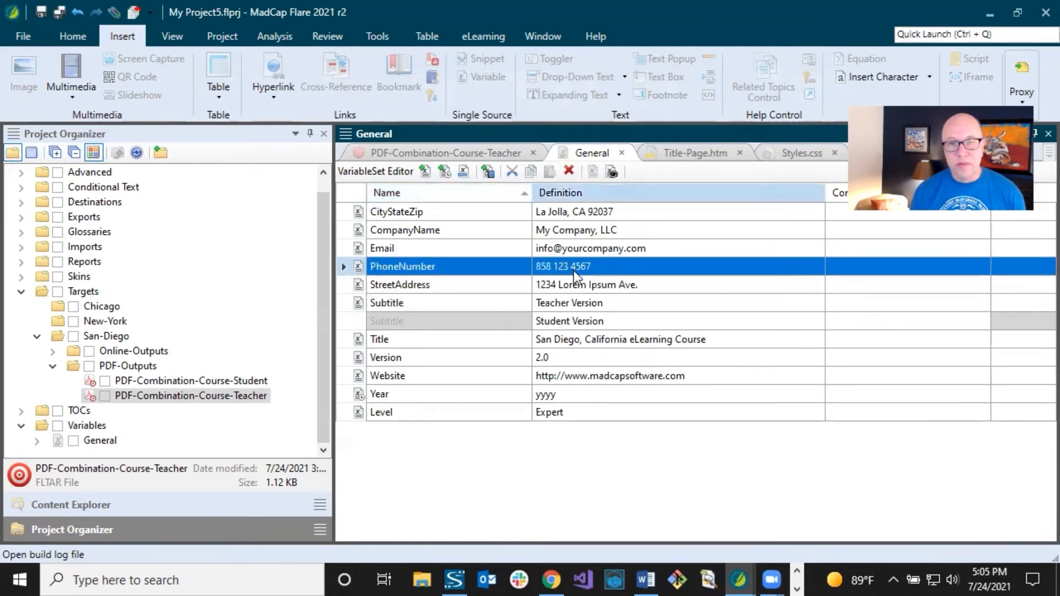
left_click(561, 322)
left_click(525, 306)
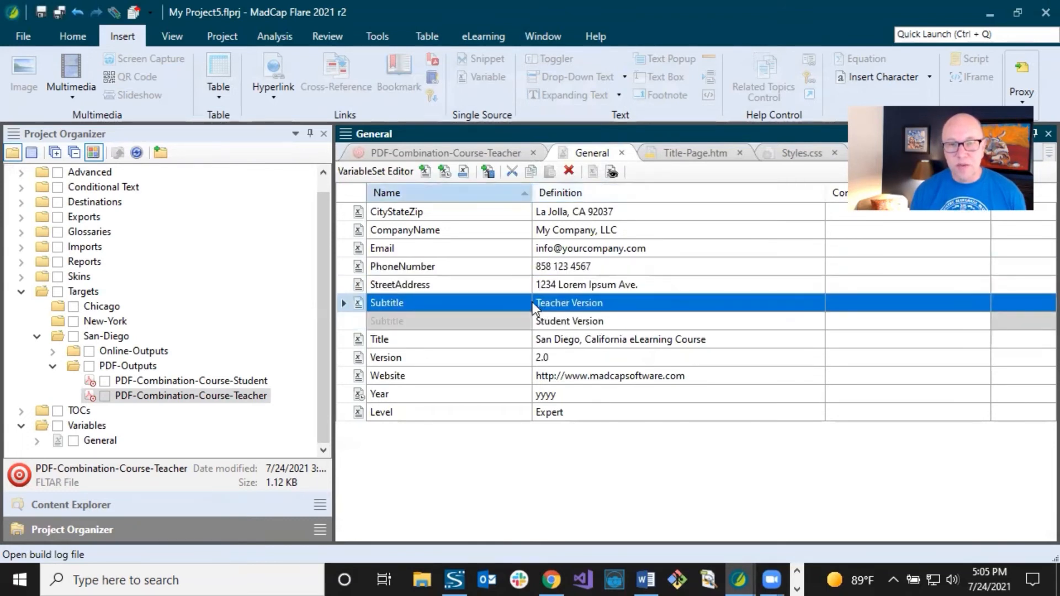
Check the definitions of the Title and Version variables in the PDF-Combination-Course-Teacher target
left_click(428, 154)
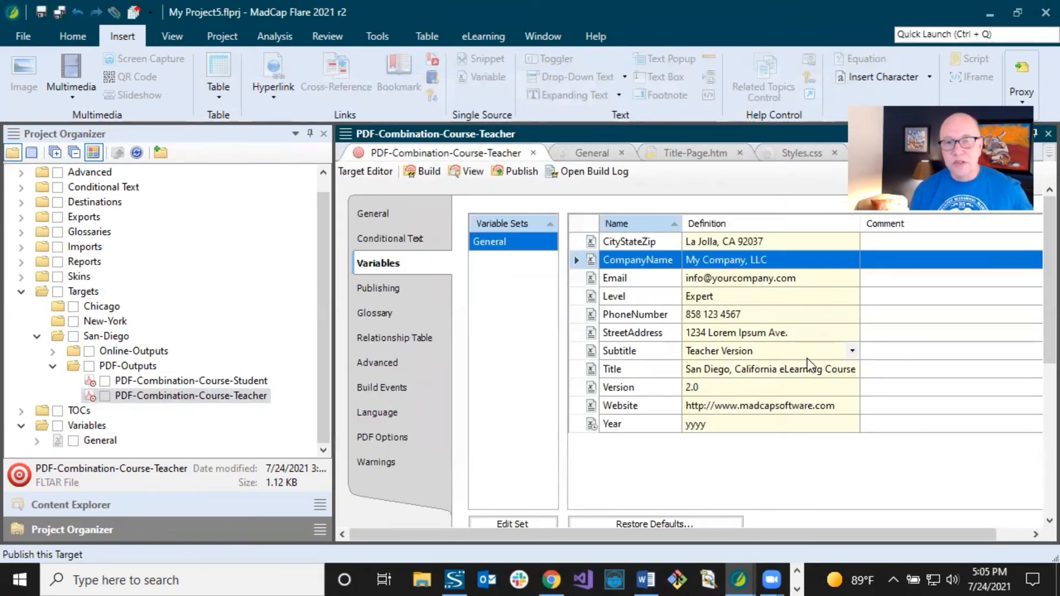
left_click(738, 366)
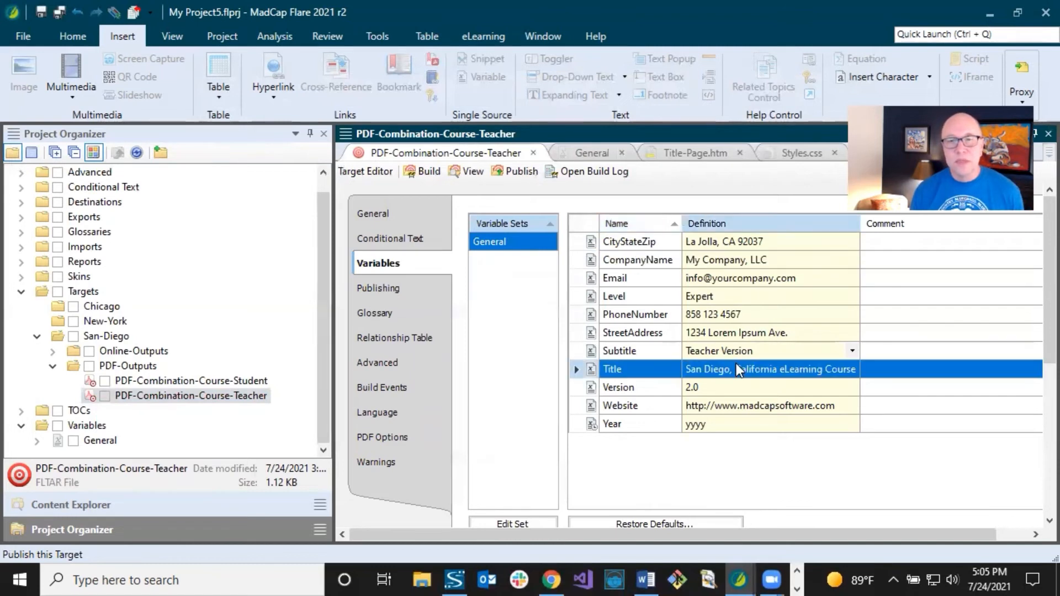
left_click(682, 388)
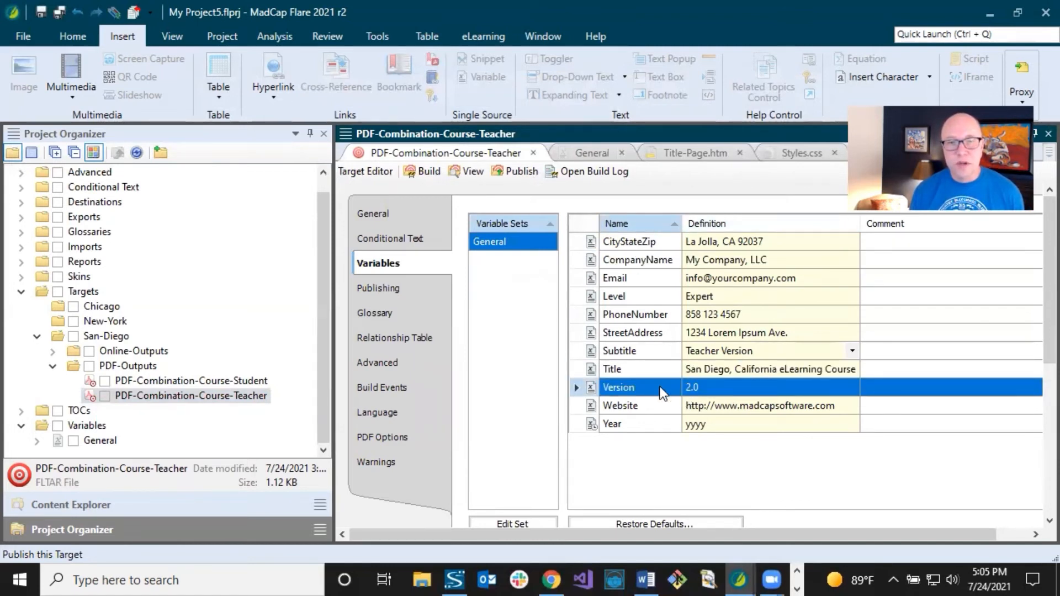
Open the PDF-Combination-Course-Student target and view the definitions its Subtitle variable can use, without changing the selection
left_click(219, 381)
double_click(220, 380)
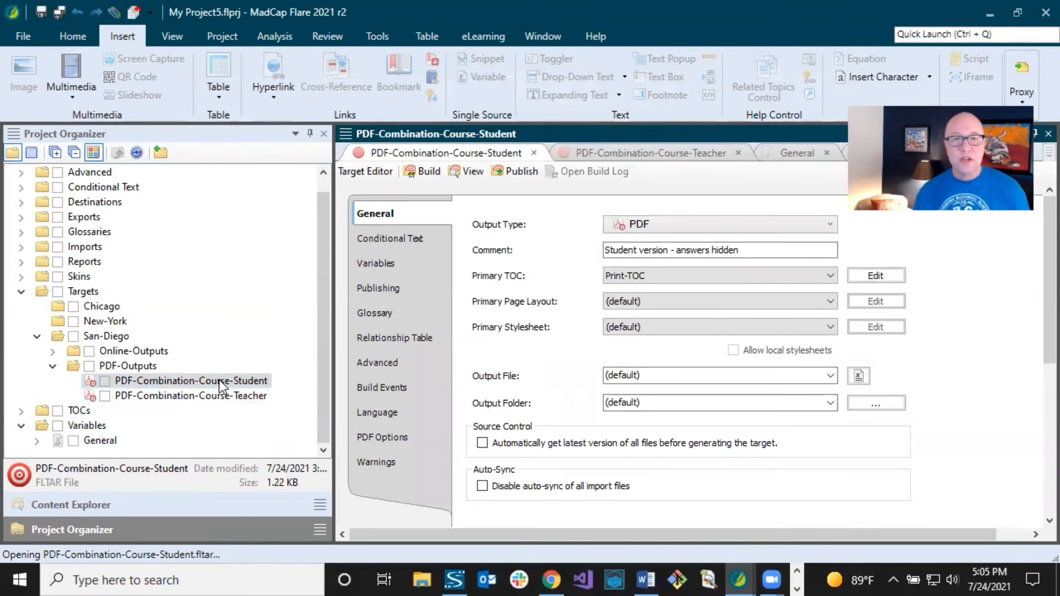
left_click(389, 265)
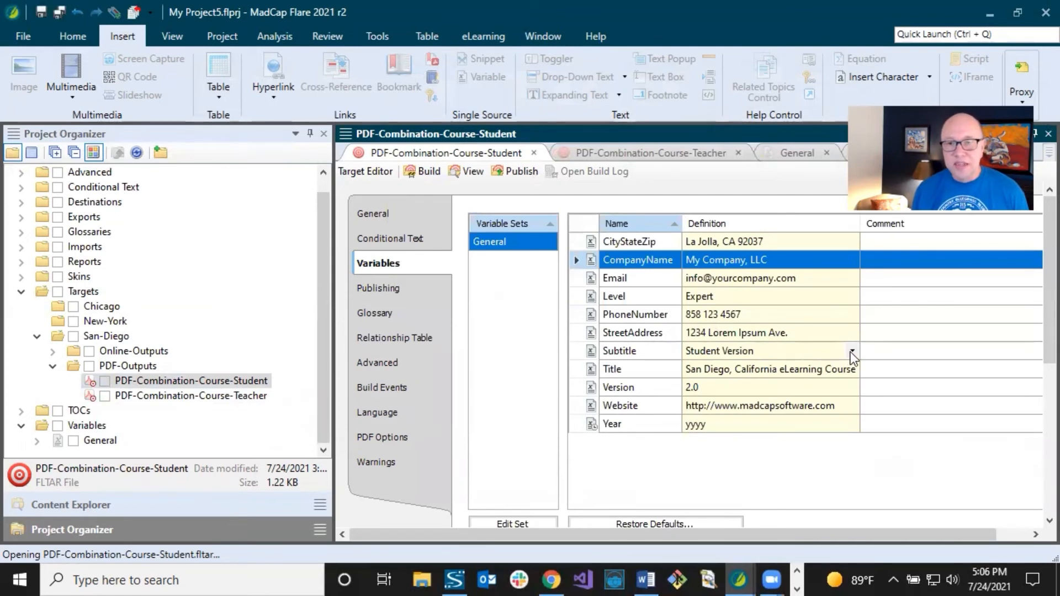
left_click(852, 351)
left_click(852, 350)
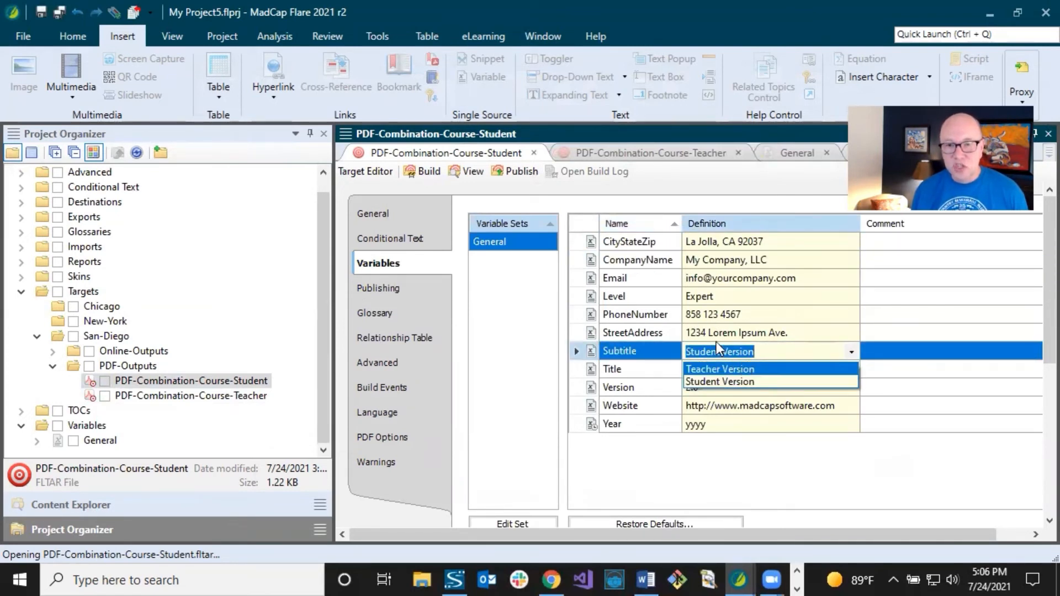
left_click(657, 333)
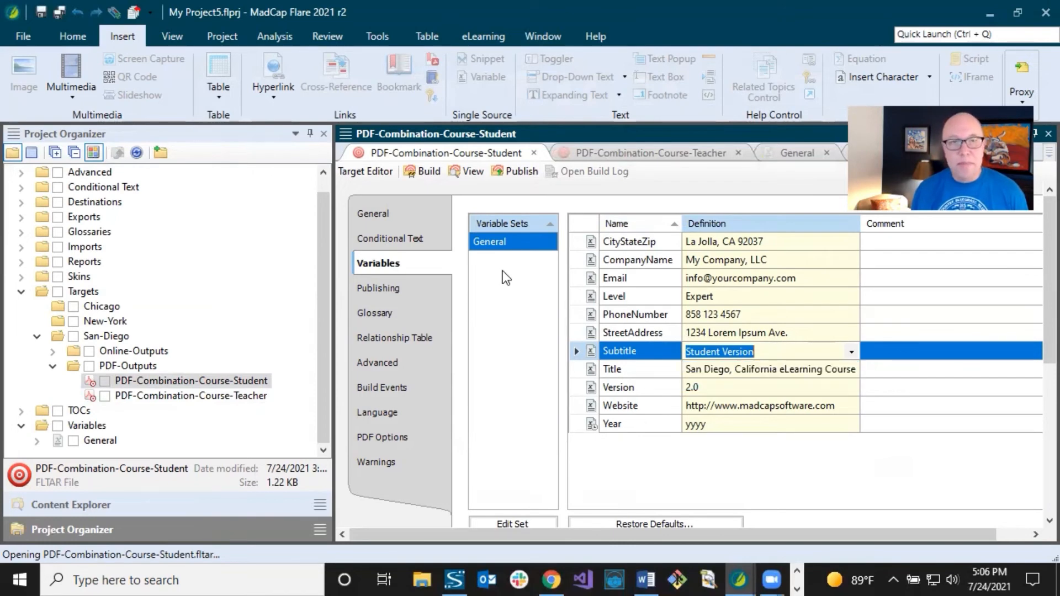
Close the PDF-Combination-Course-Student target and check the title and subtitle in Title-Page.htm and on the teacher PDF's first page in Acrobat Reader
left_click(533, 153)
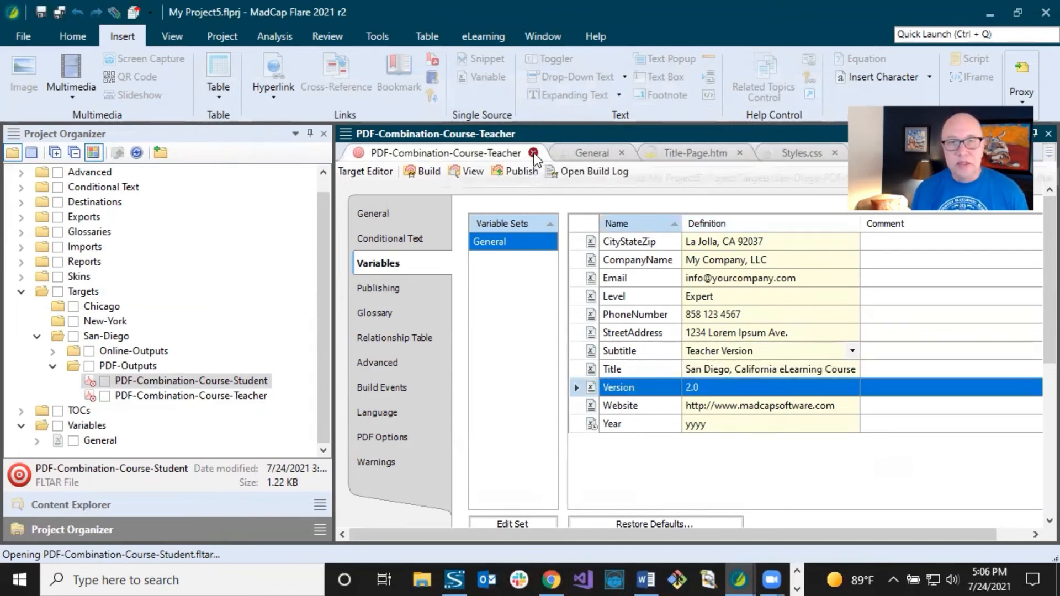
left_click(693, 154)
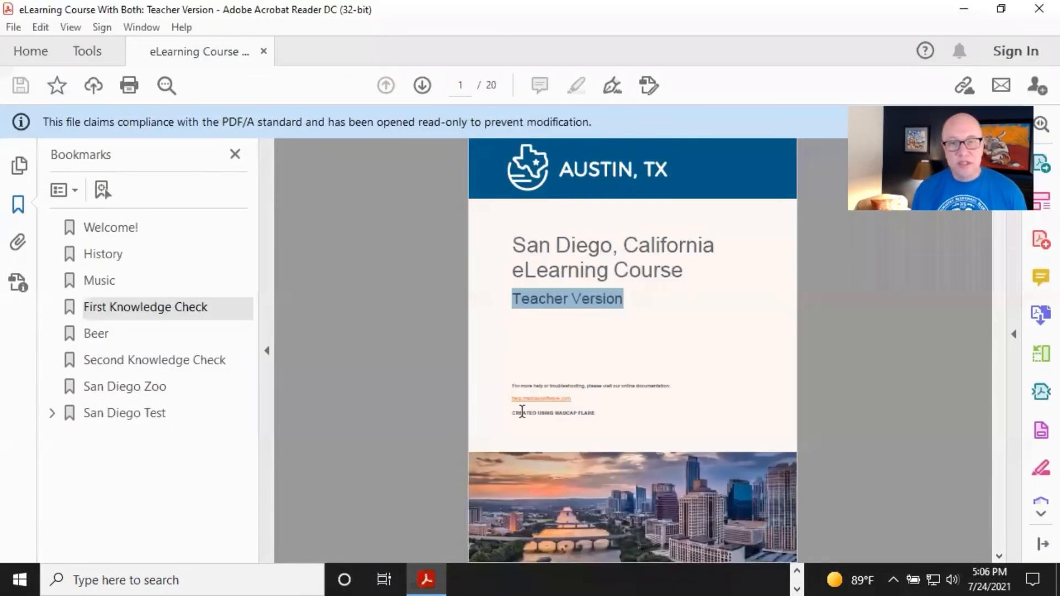
left_click(572, 298)
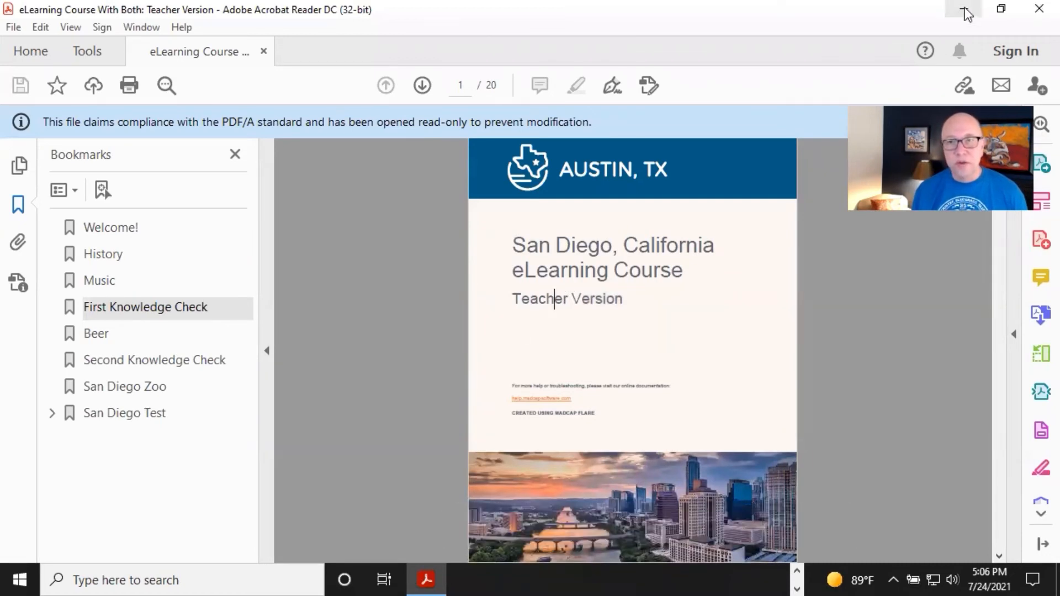
left_click(537, 246)
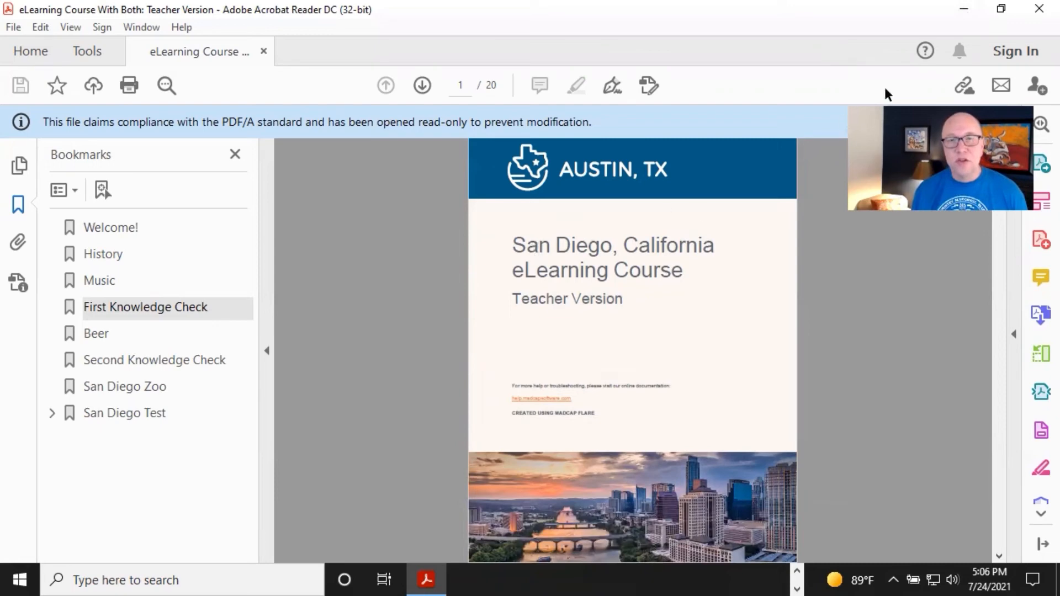
left_click(963, 12)
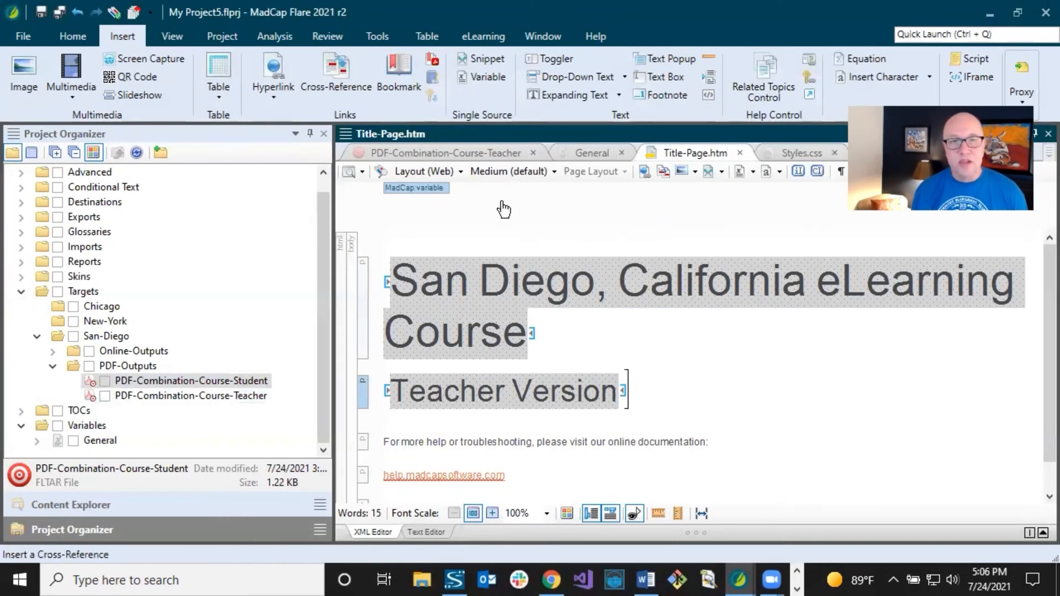
Compare the Title variable's definition in the PDF-Combination-Course-Teacher and PDF-Combination-Course-Student targets, and close the Student target
left_click(466, 150)
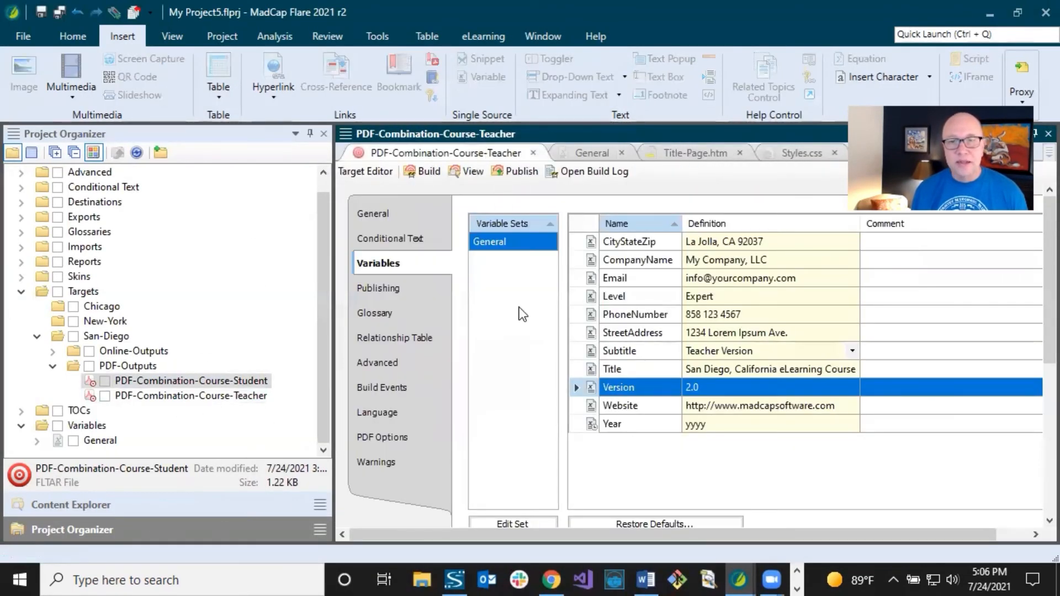
left_click(739, 369)
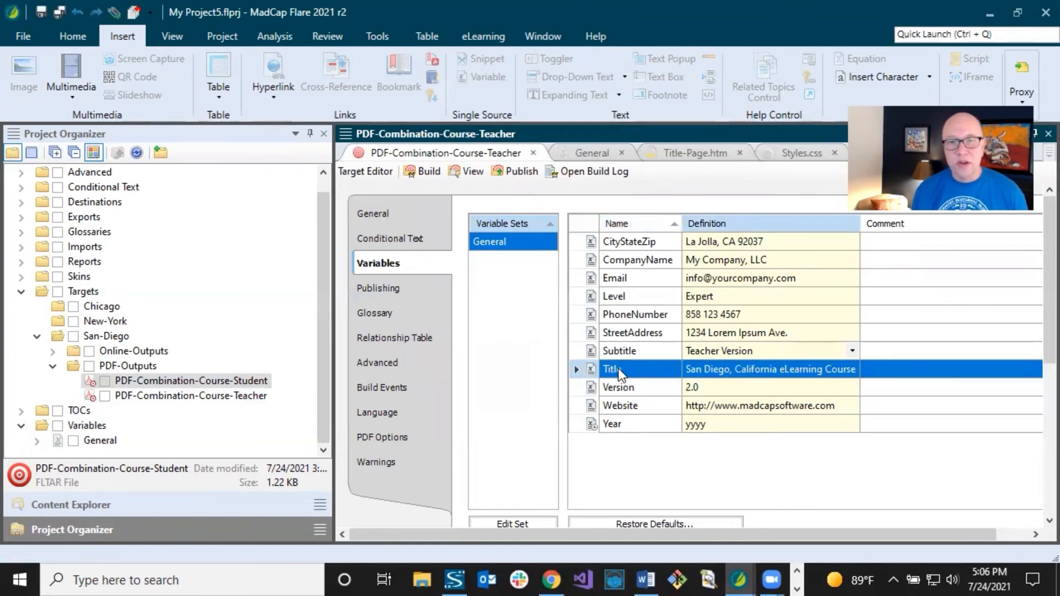
left_click(223, 382)
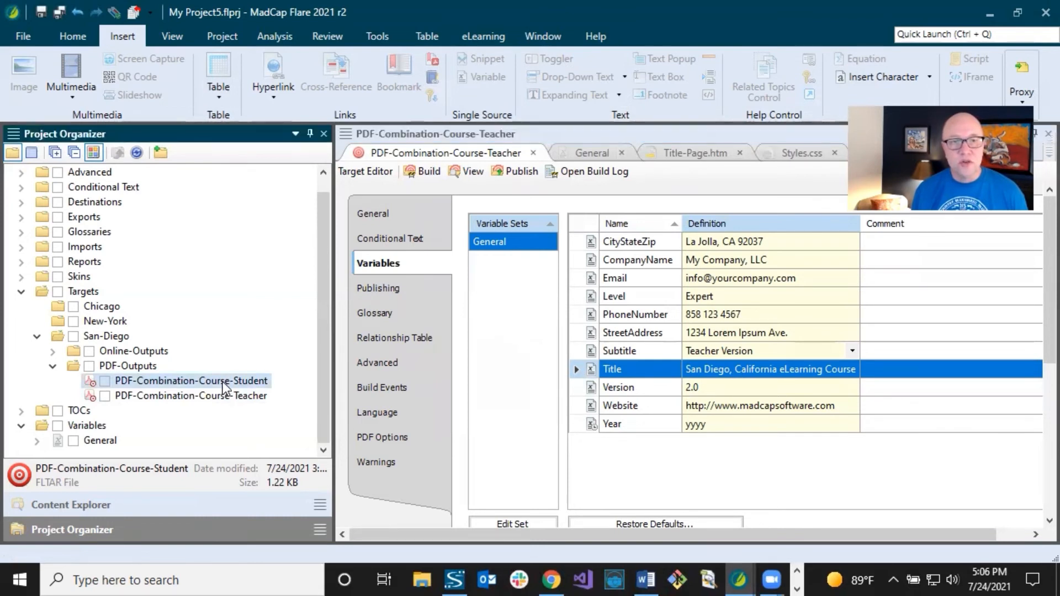
double_click(223, 382)
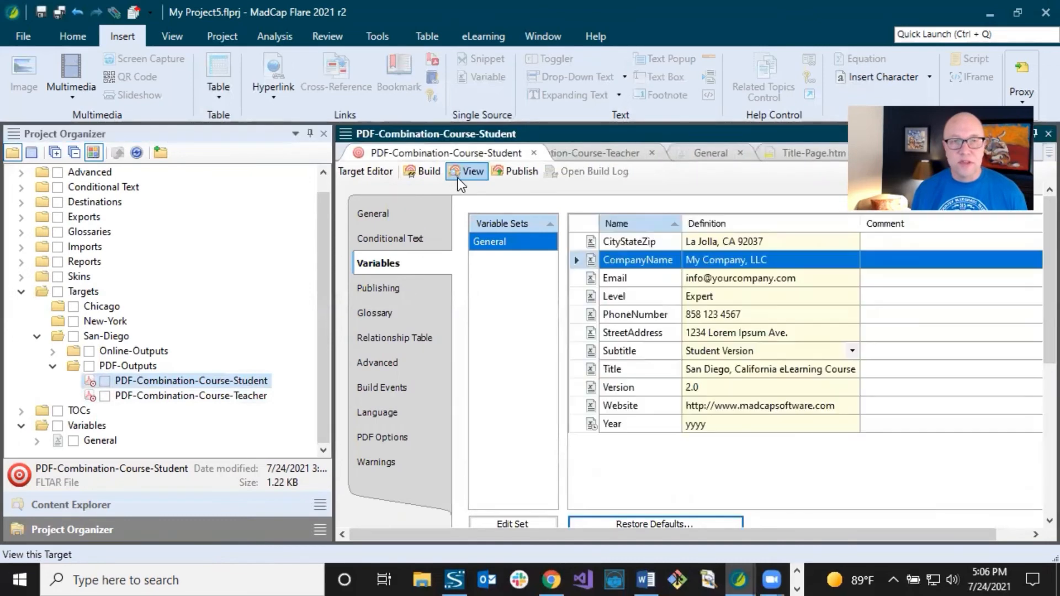
left_click(714, 369)
left_click(801, 369)
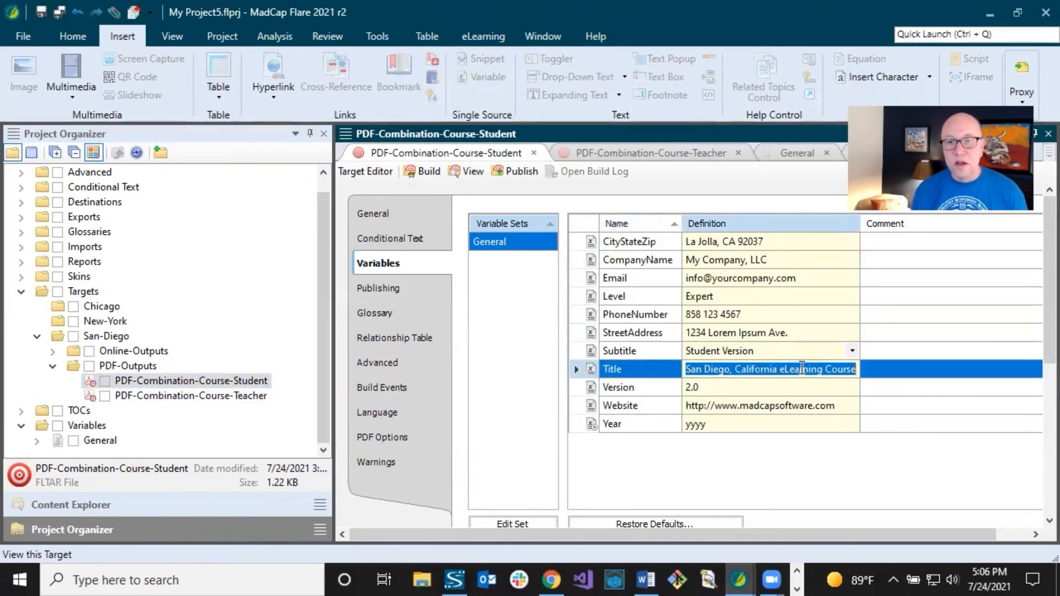
left_click(804, 369)
left_click_drag(844, 370, 690, 373)
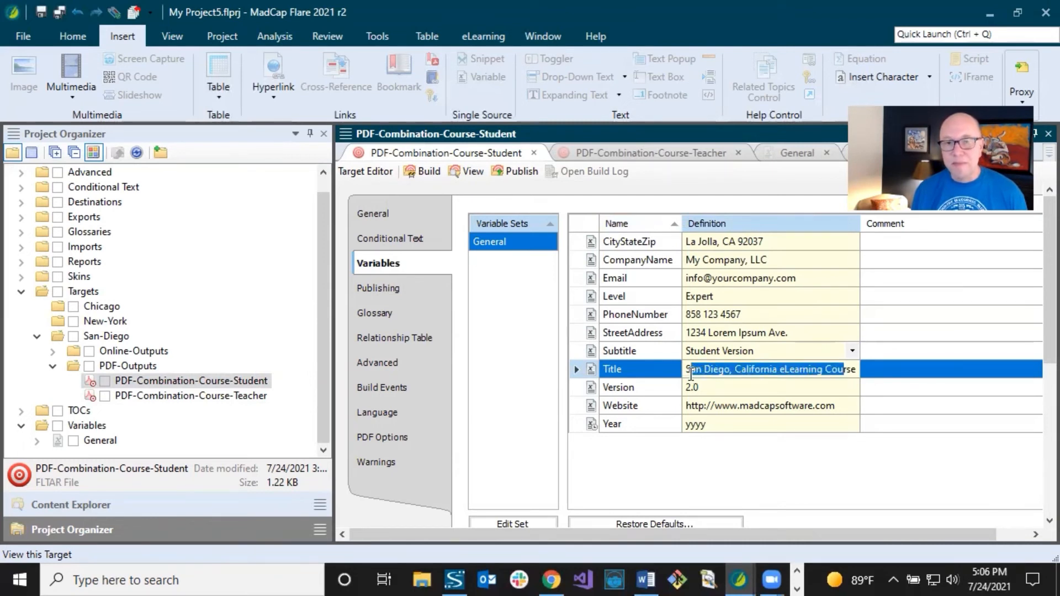
left_click(724, 357)
left_click(721, 376)
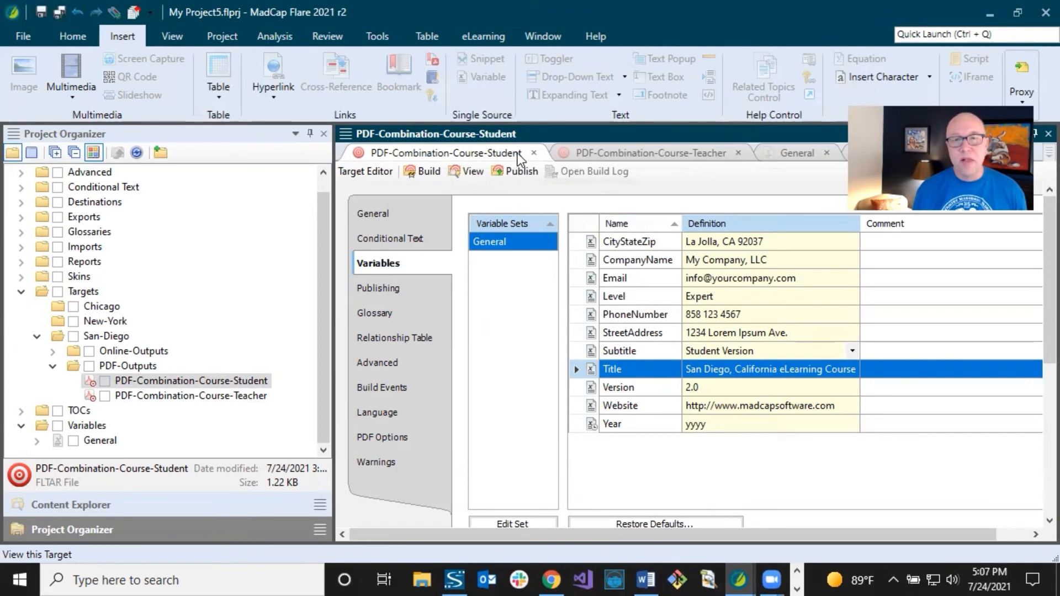
left_click(534, 153)
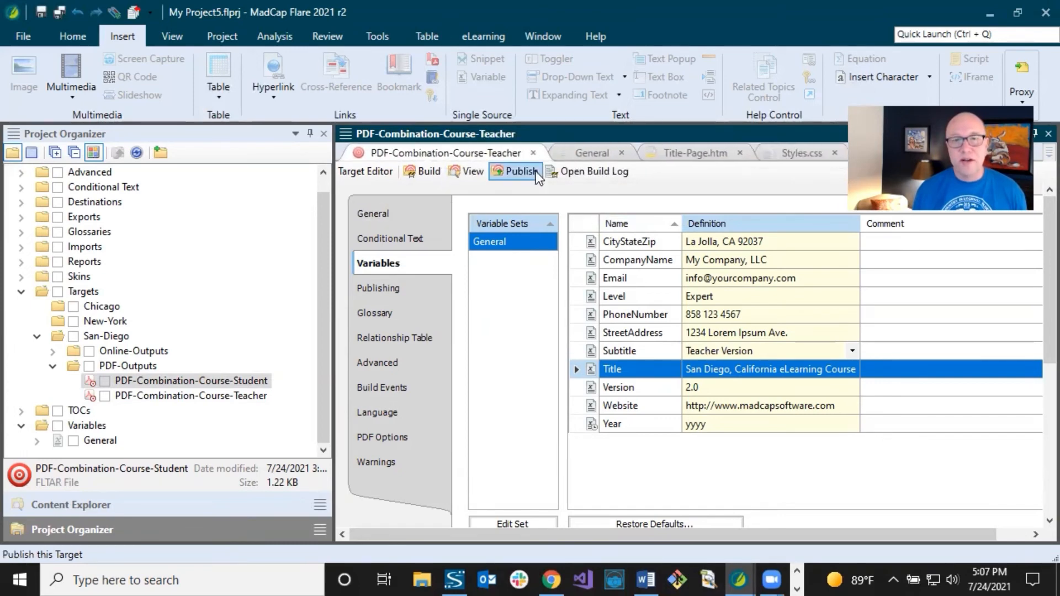
Inspect the PDF-Combination-Course-Teacher target's general settings, including its Output File setting, with the editor area widened
left_click(693, 153)
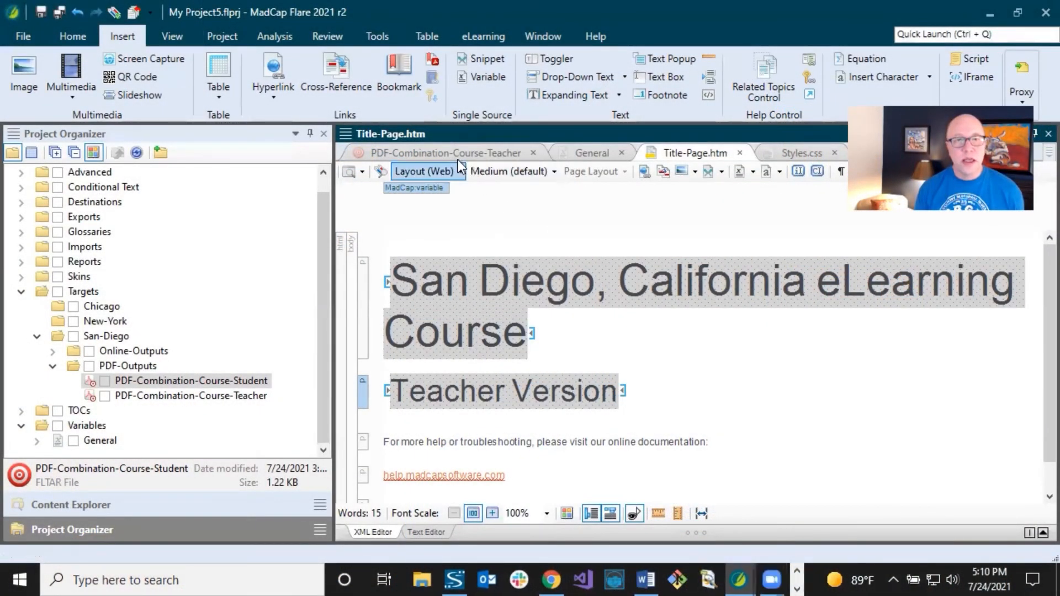
left_click(451, 153)
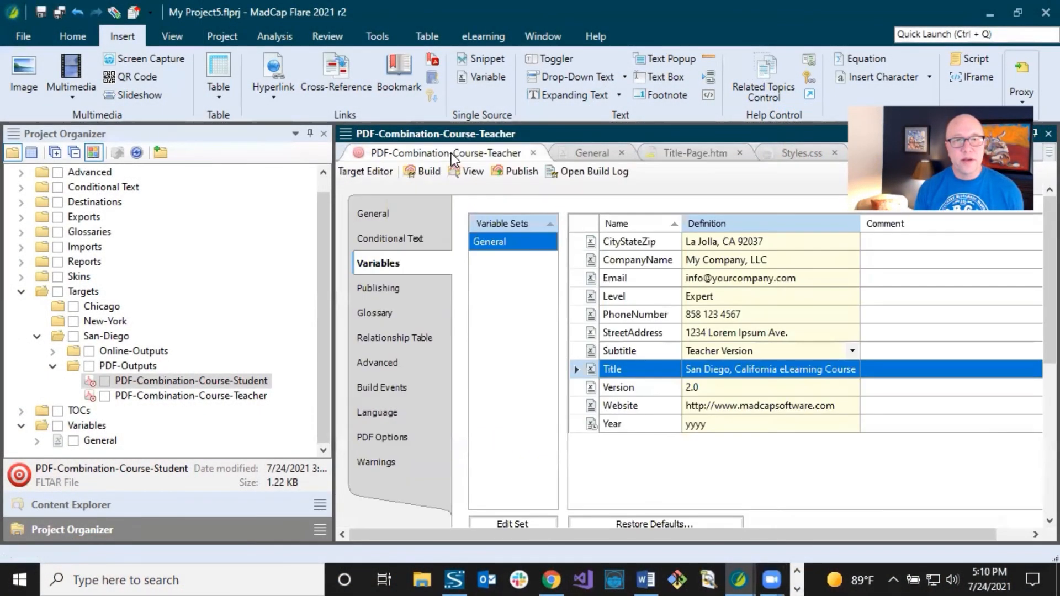
left_click(413, 214)
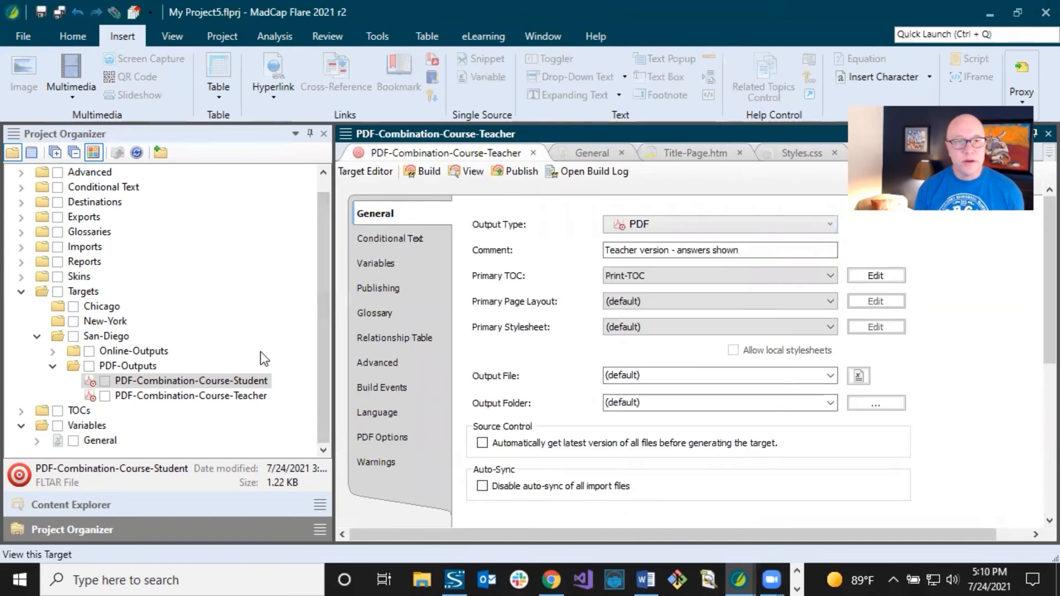
left_click_drag(335, 320, 284, 321)
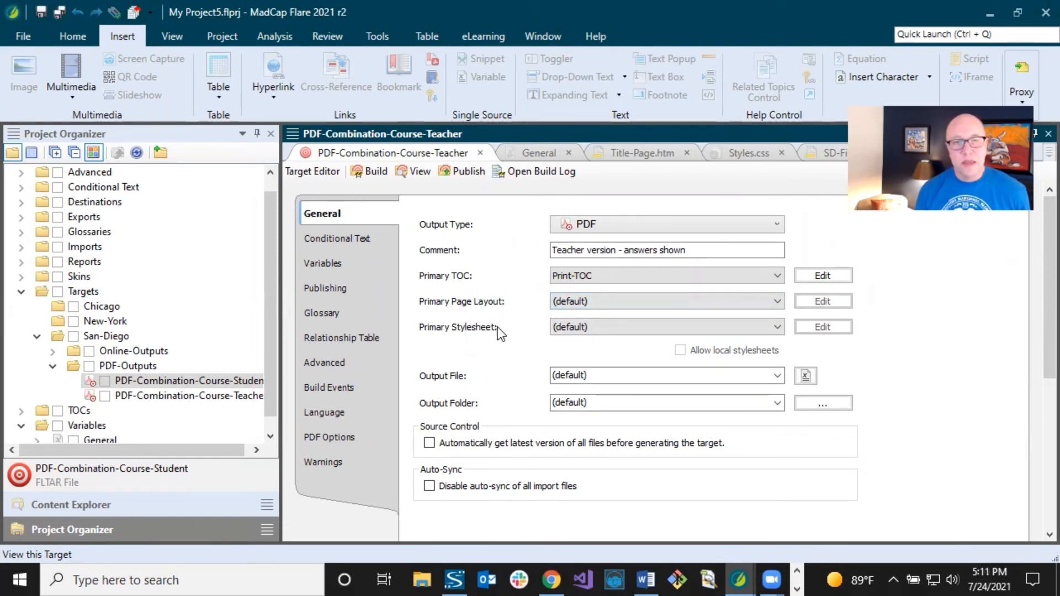
left_click(603, 377)
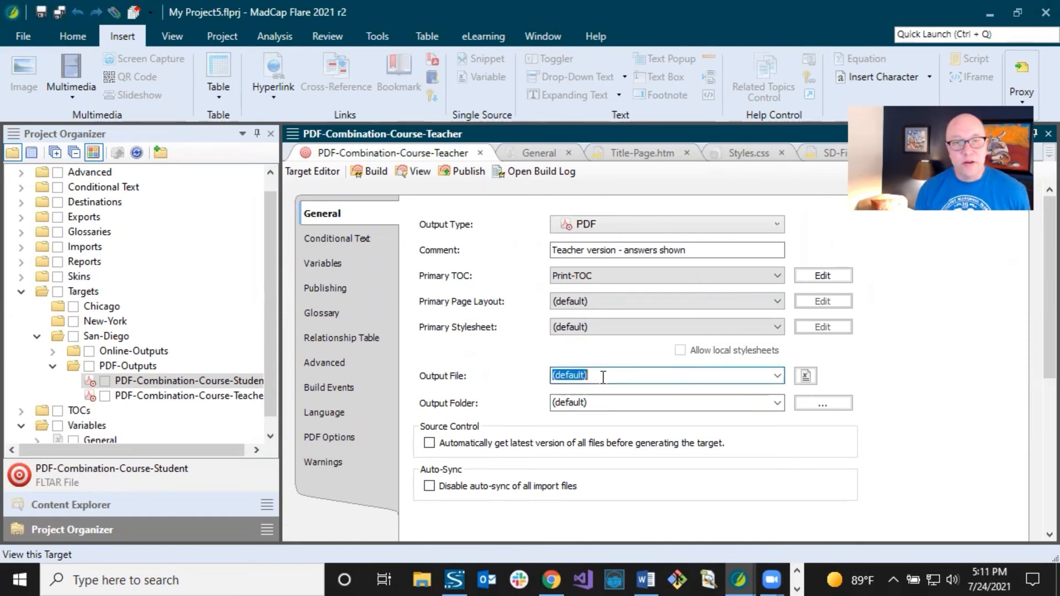
left_click(608, 375)
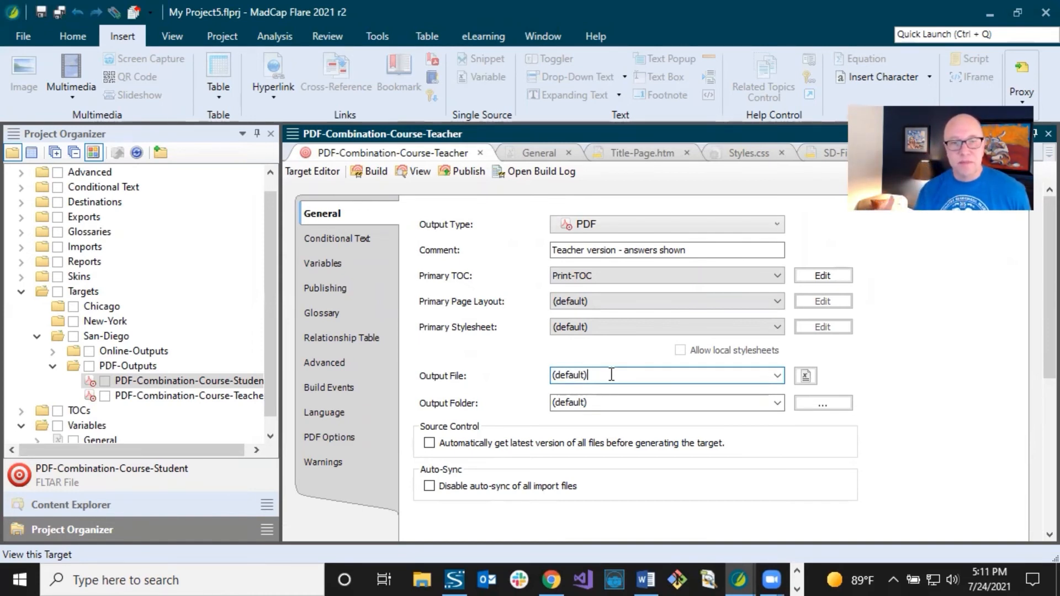
left_click_drag(612, 375, 532, 374)
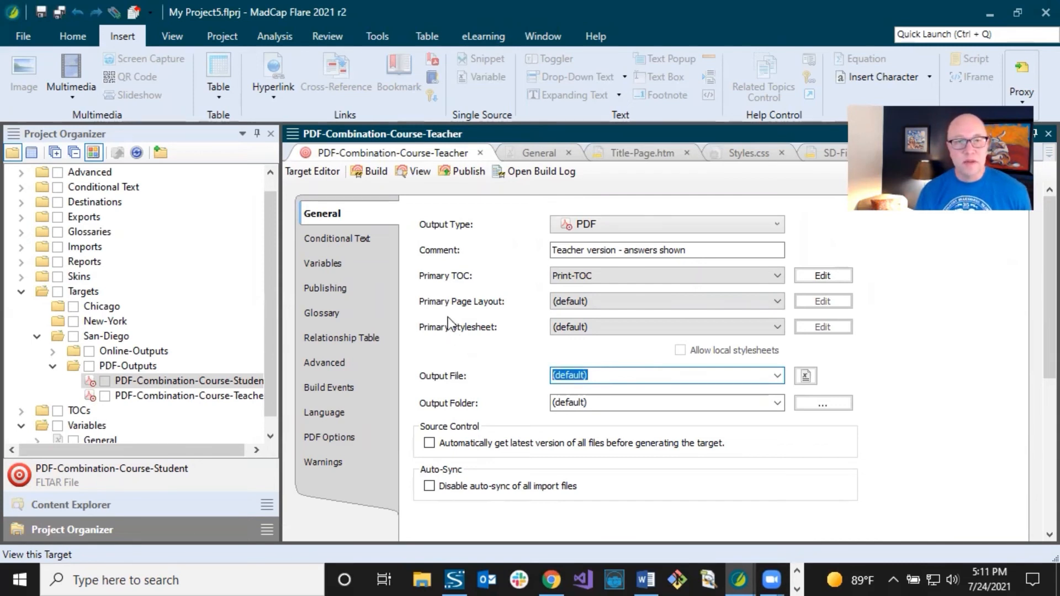
Check the actions assigned to the Default.PrintOnly and Default.OnlineOnly condition tags in the PDF-Combination-Course-Teacher target
left_click(381, 240)
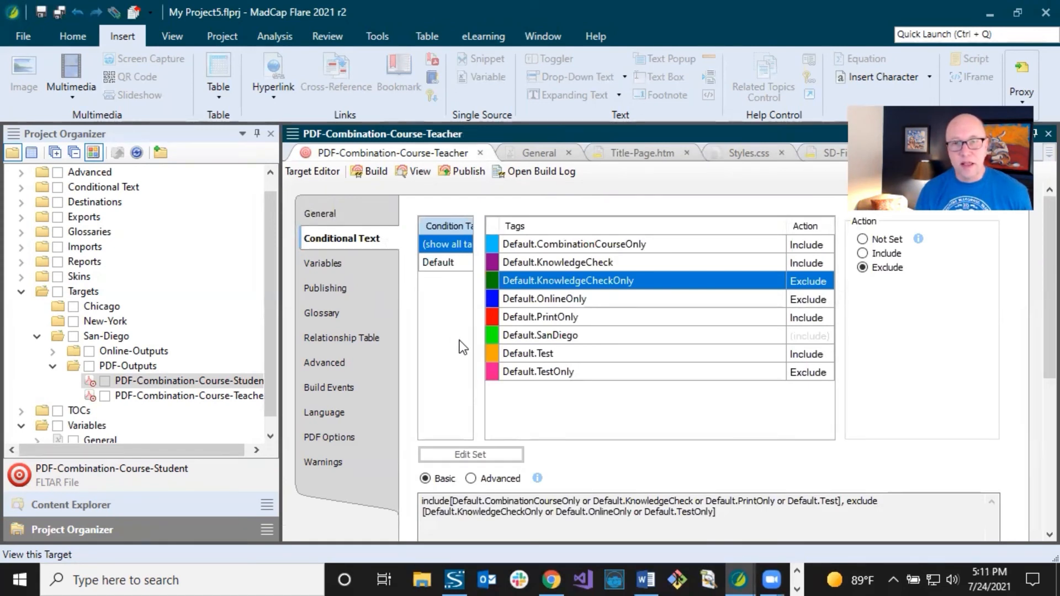
left_click(572, 317)
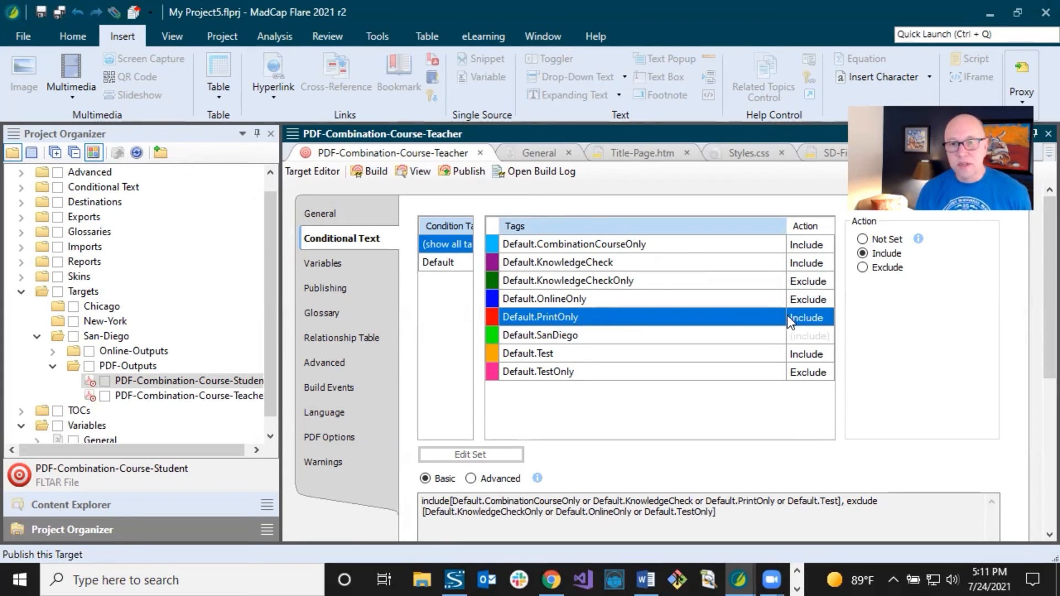
left_click(750, 301)
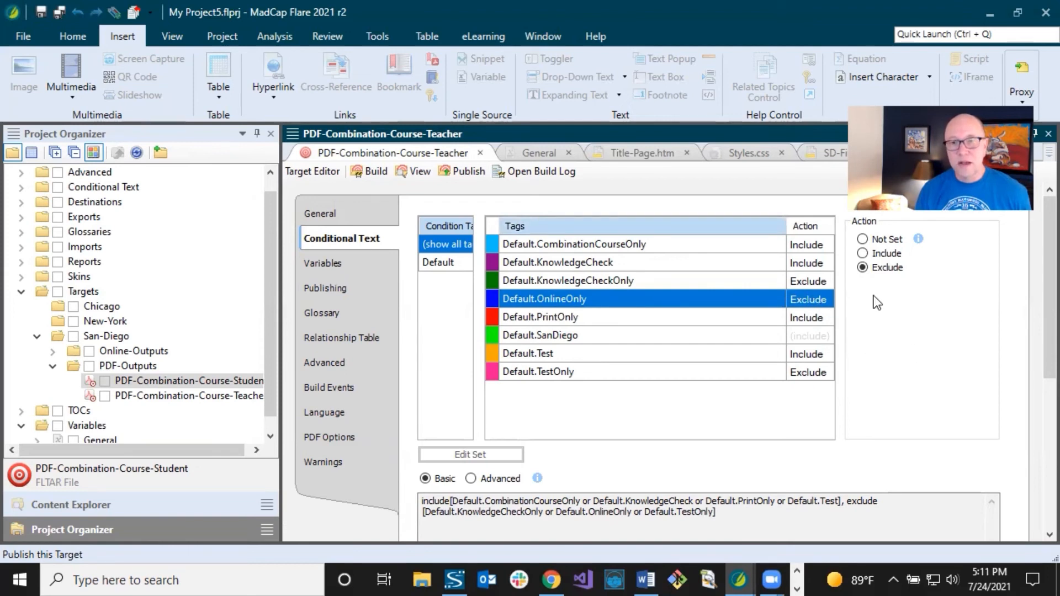
Review the PDF-Combination-Course-Teacher target's variable definitions, publishing destinations and advanced output options
left_click(330, 262)
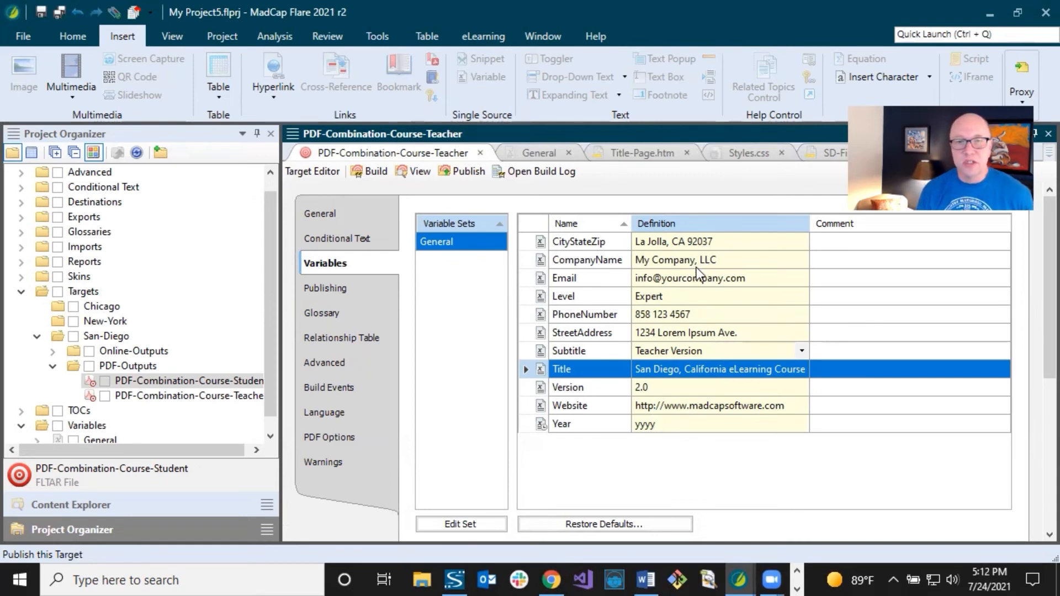
left_click(340, 288)
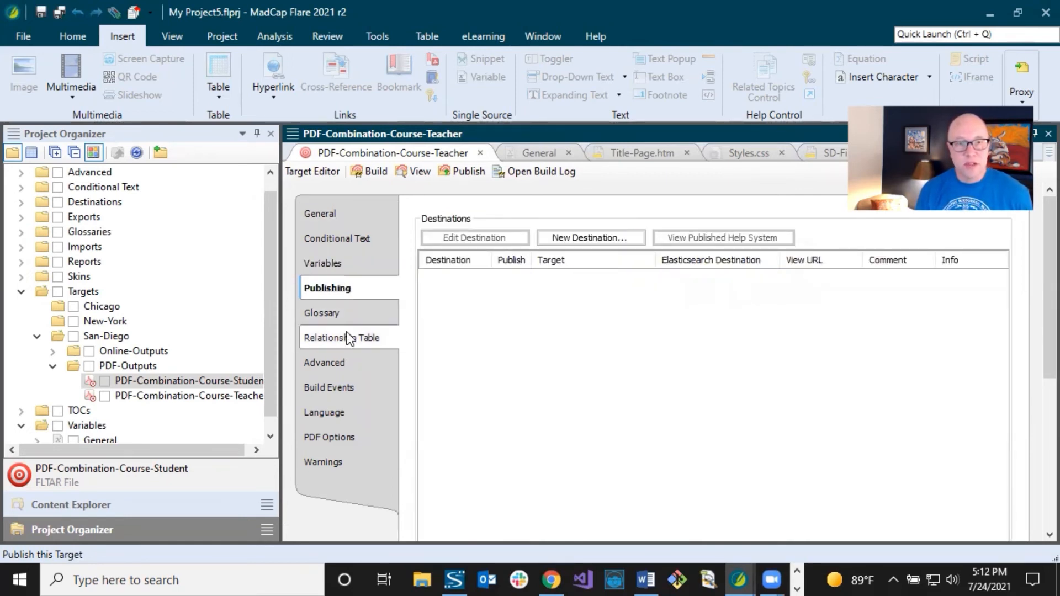
left_click(347, 362)
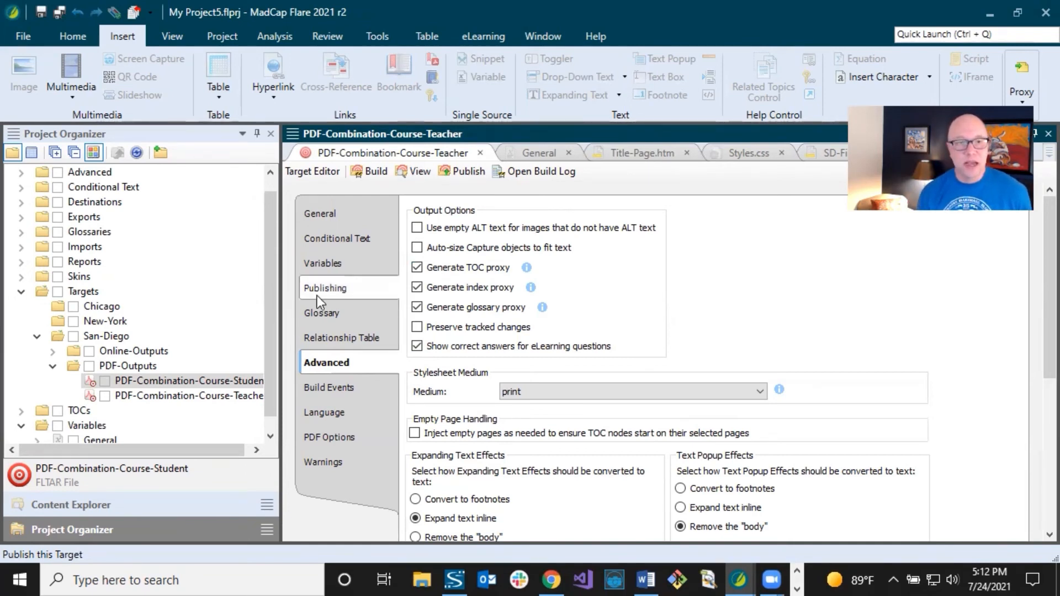
Open Print-TOC from the project's TOCs folder to review its entries, and close it again
left_click(21, 410)
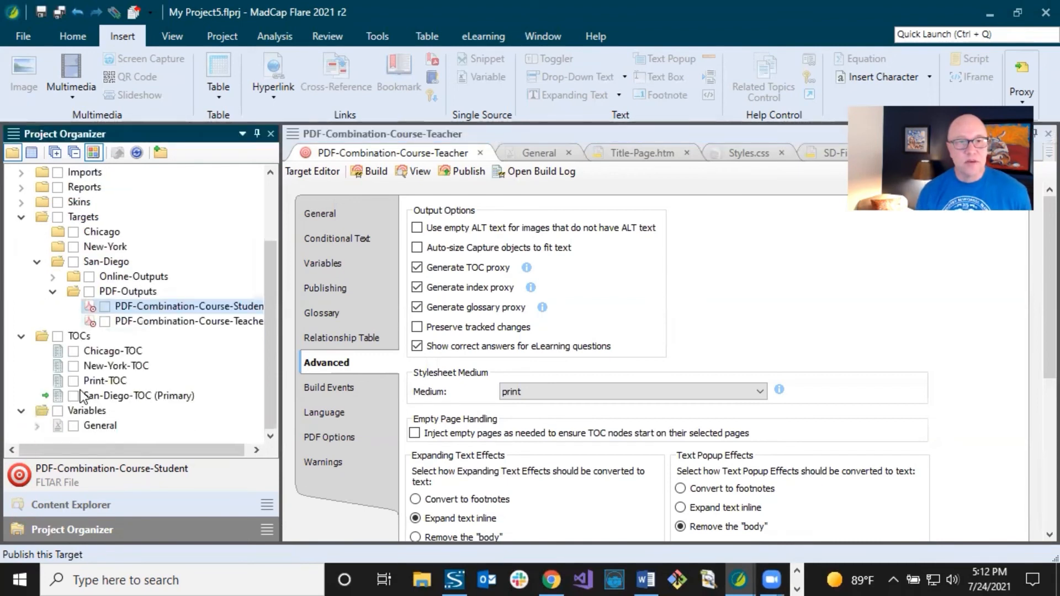
left_click(88, 382)
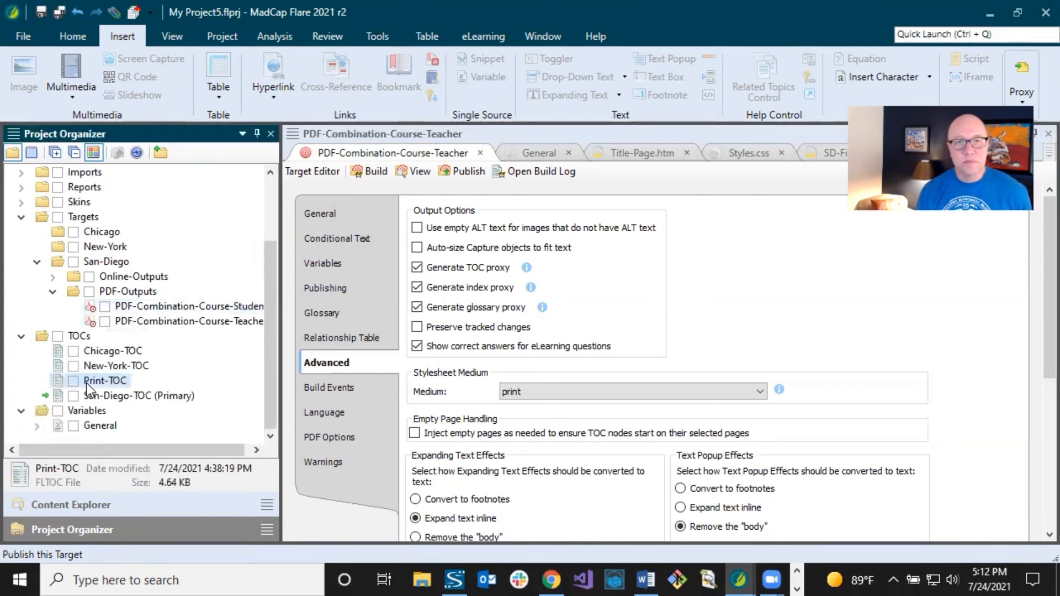
double_click(89, 382)
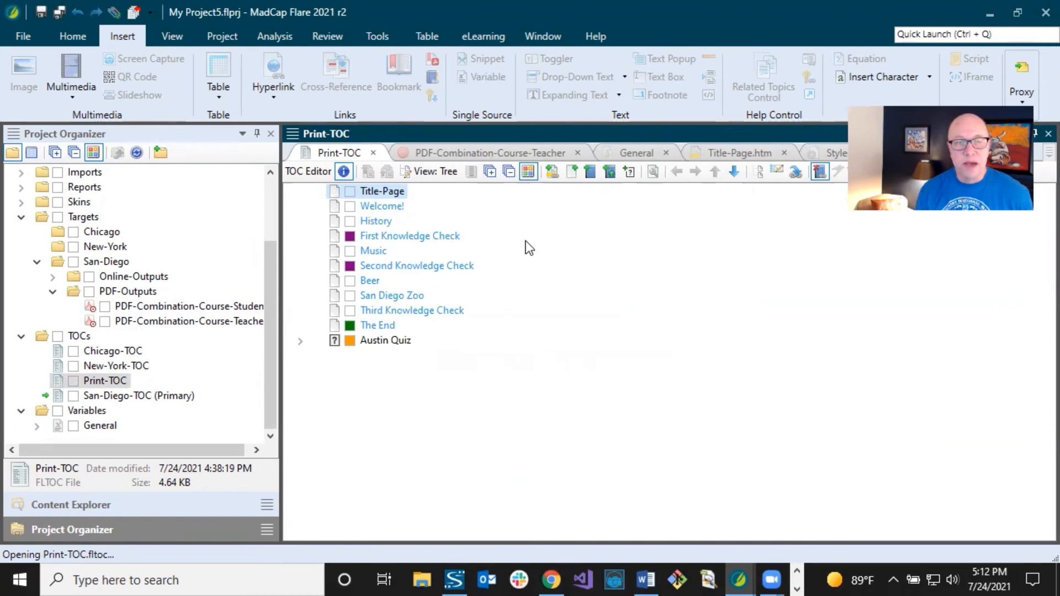
left_click(371, 154)
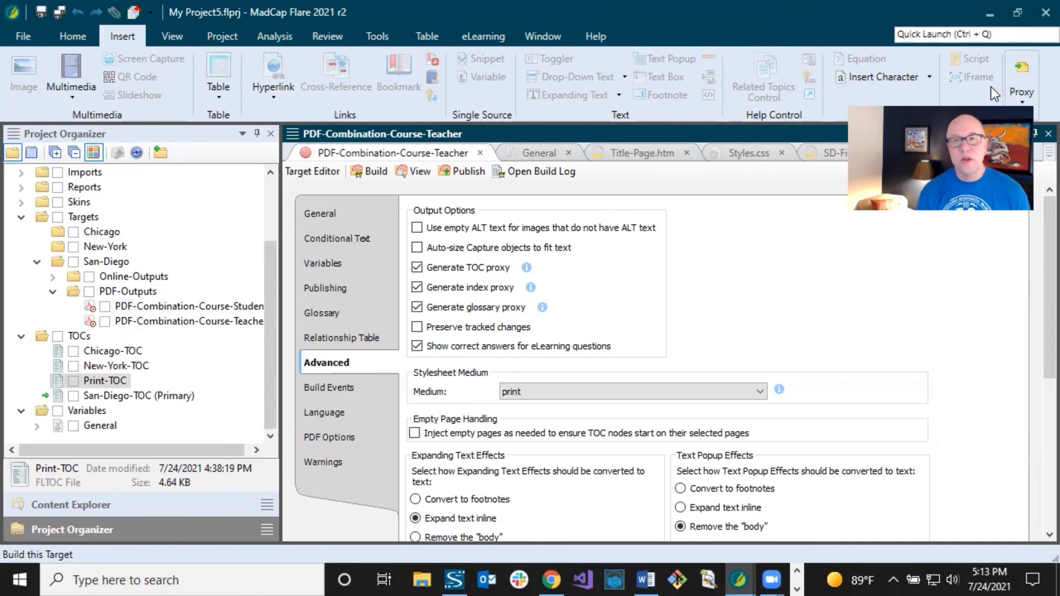
View the proxy types available for insertion without adding one
left_click(1019, 104)
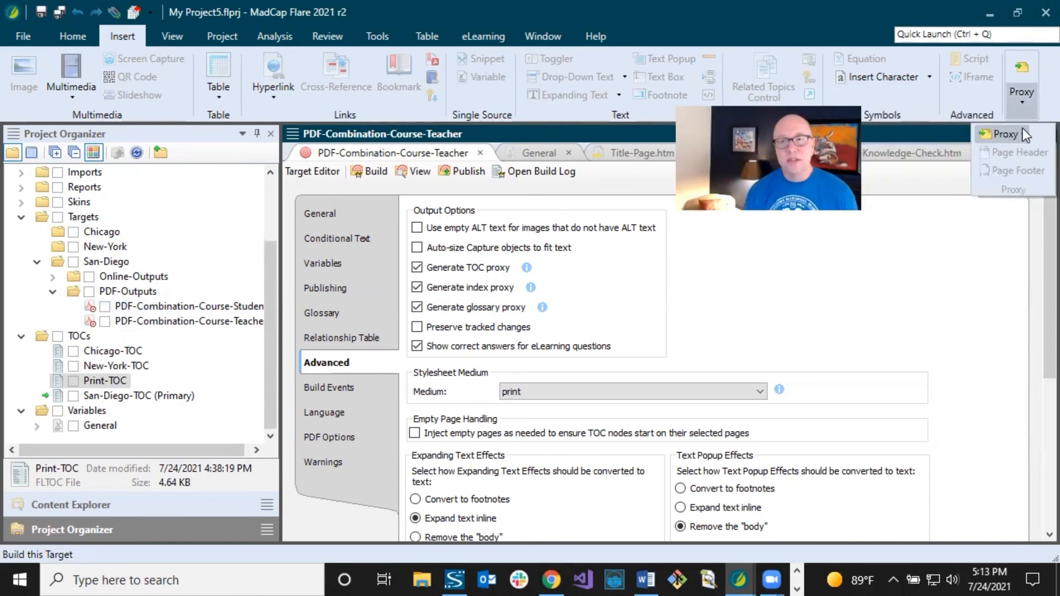
mouse_move(1022, 128)
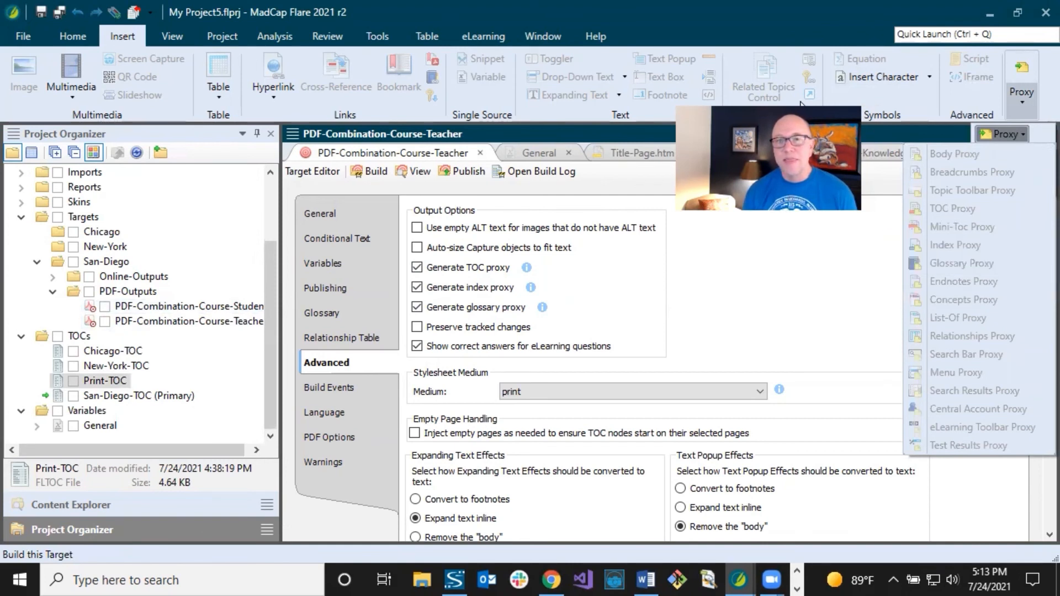
left_click(874, 131)
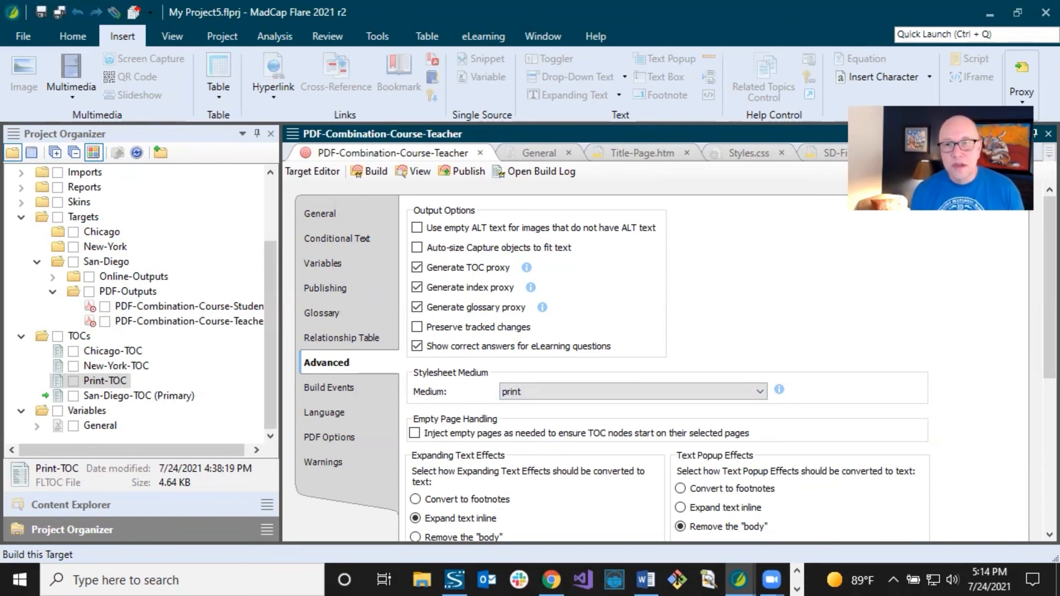
Review the teacher target's remaining advanced options, including text effects, multi-document output, margins, generated TOC and redacted text handling
scroll(1035, 253, "down", 1)
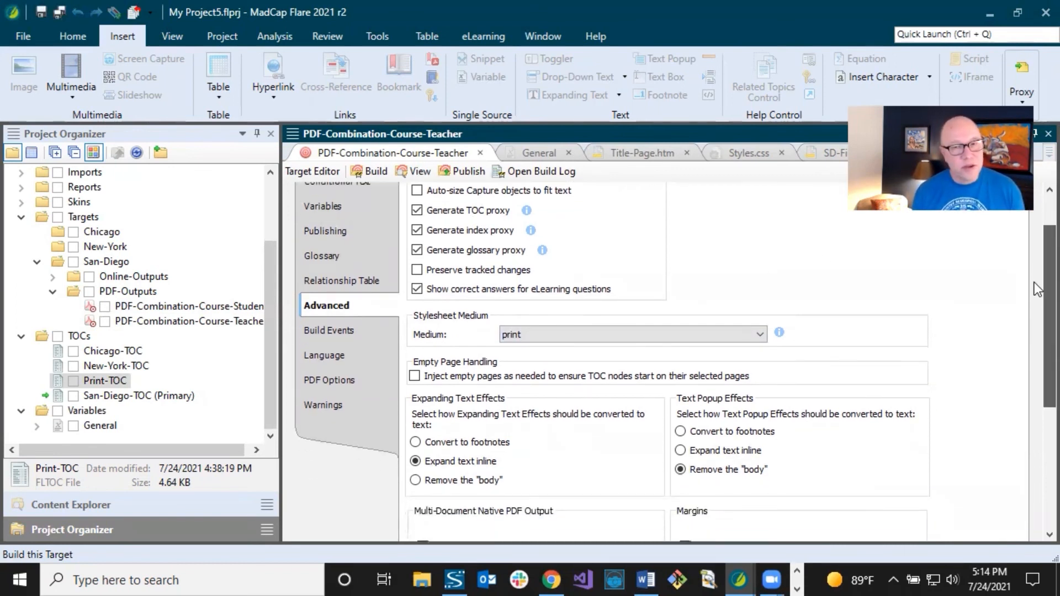
scroll(1035, 282, "down", 4)
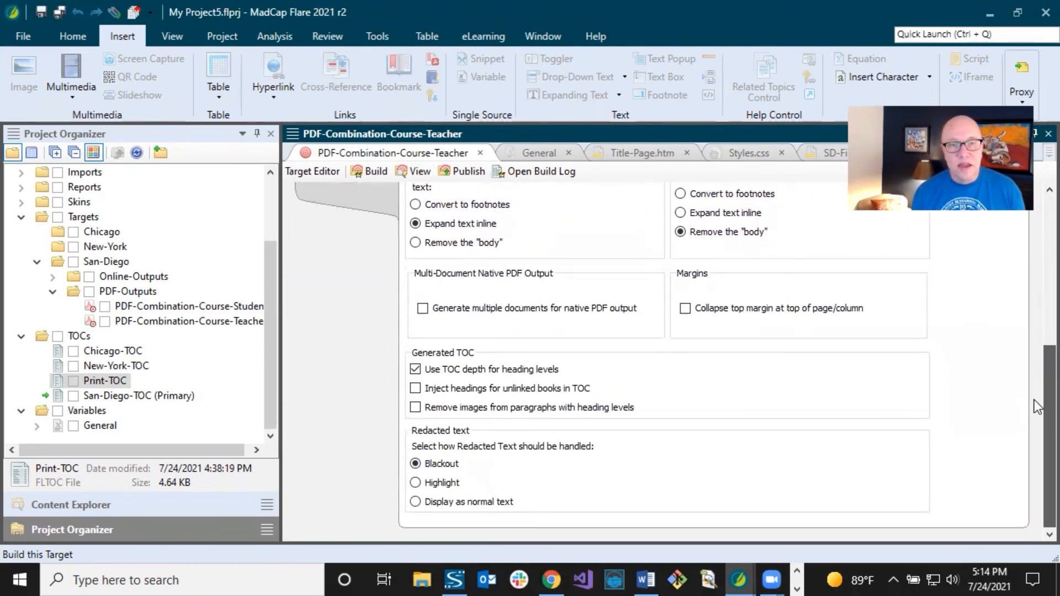
scroll(1035, 387, "up", 3)
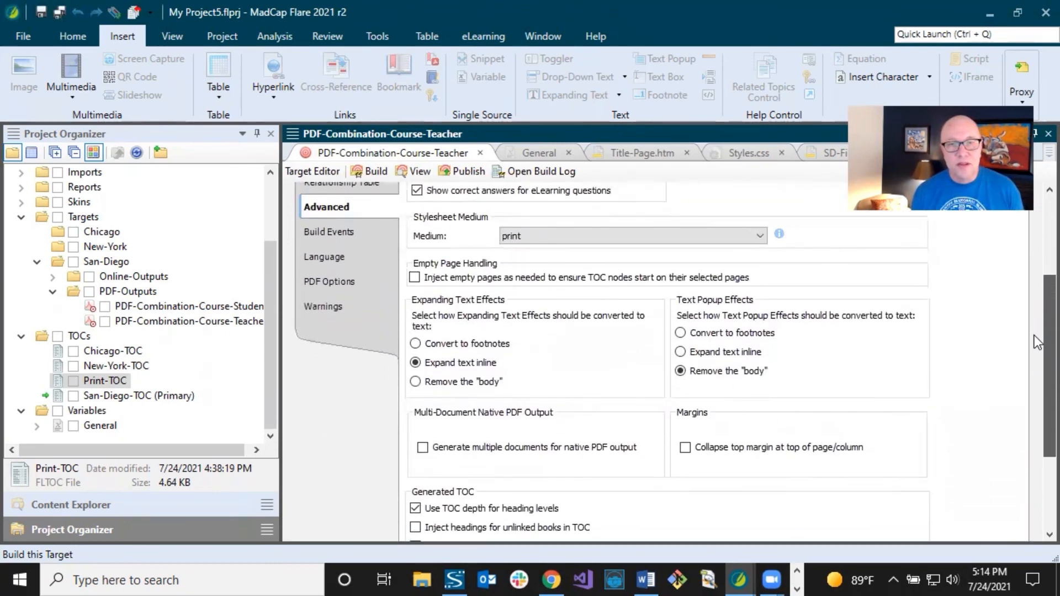
scroll(1034, 332, "down", 2)
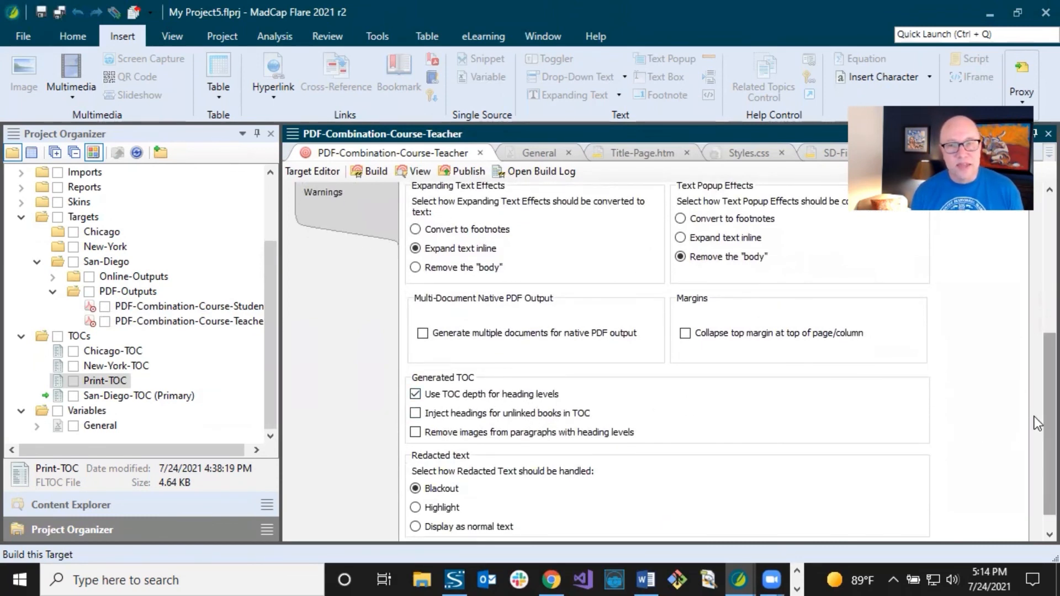
scroll(1035, 416, "up", 5)
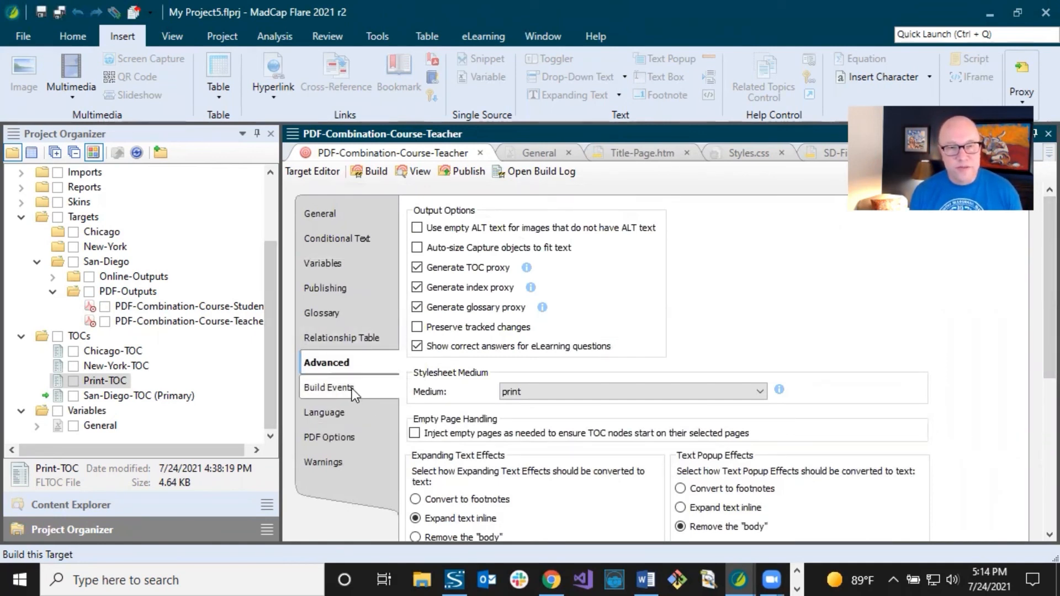
Review the teacher target's PDF options: image compression, document title and author, PDF tagging, initial view, page layout choices and security
left_click(333, 440)
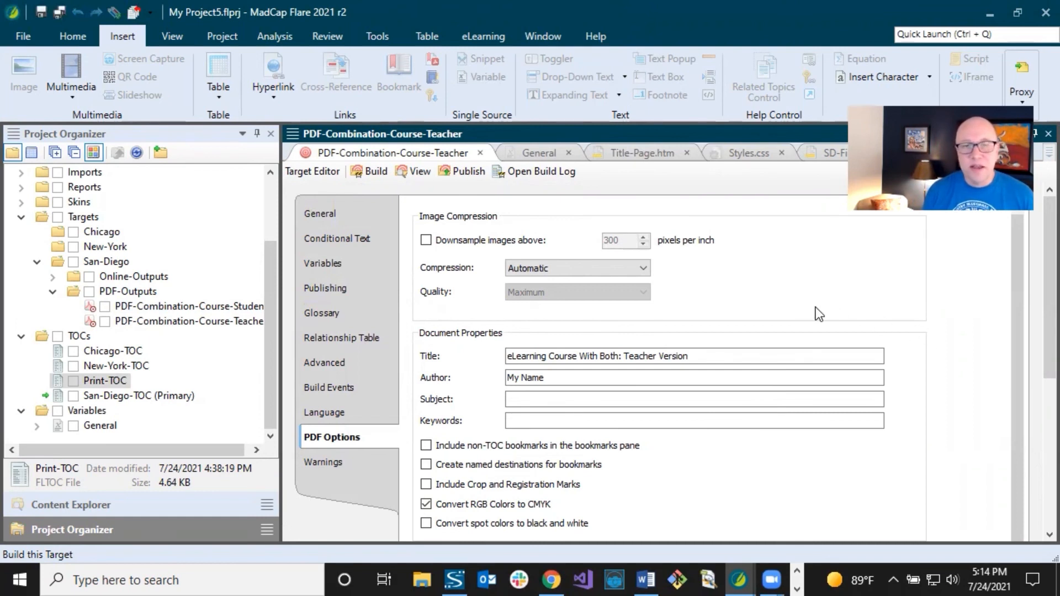
left_click(697, 355)
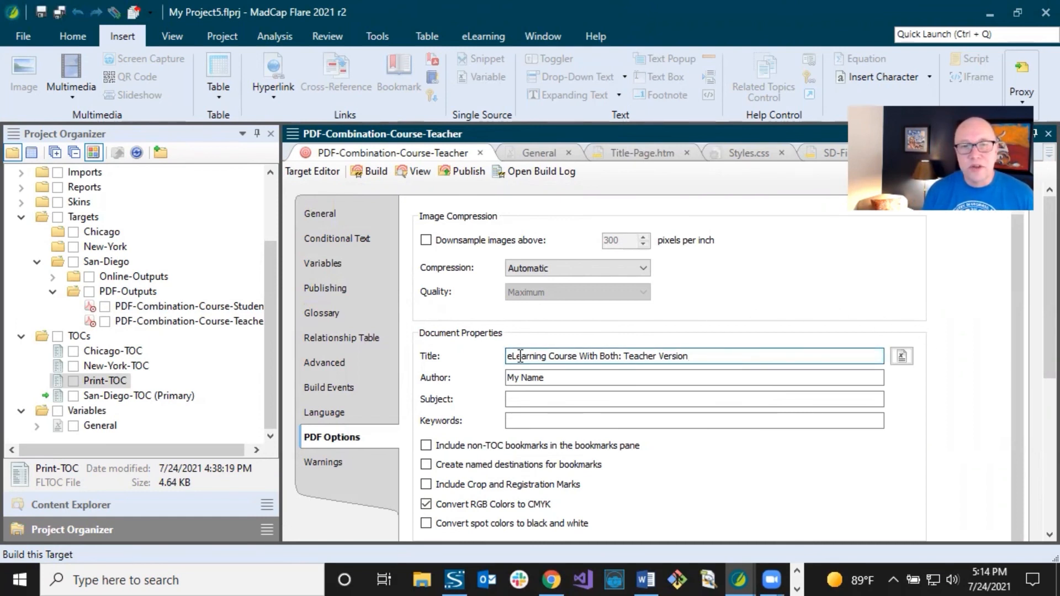
left_click(575, 377)
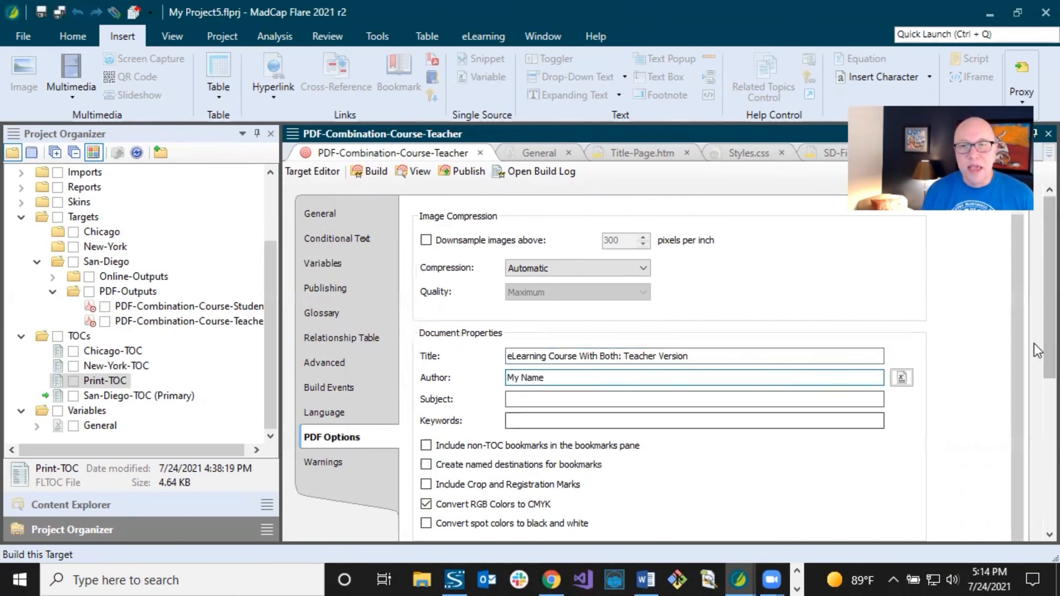
left_click_drag(1035, 332, 1035, 459)
left_click(601, 433)
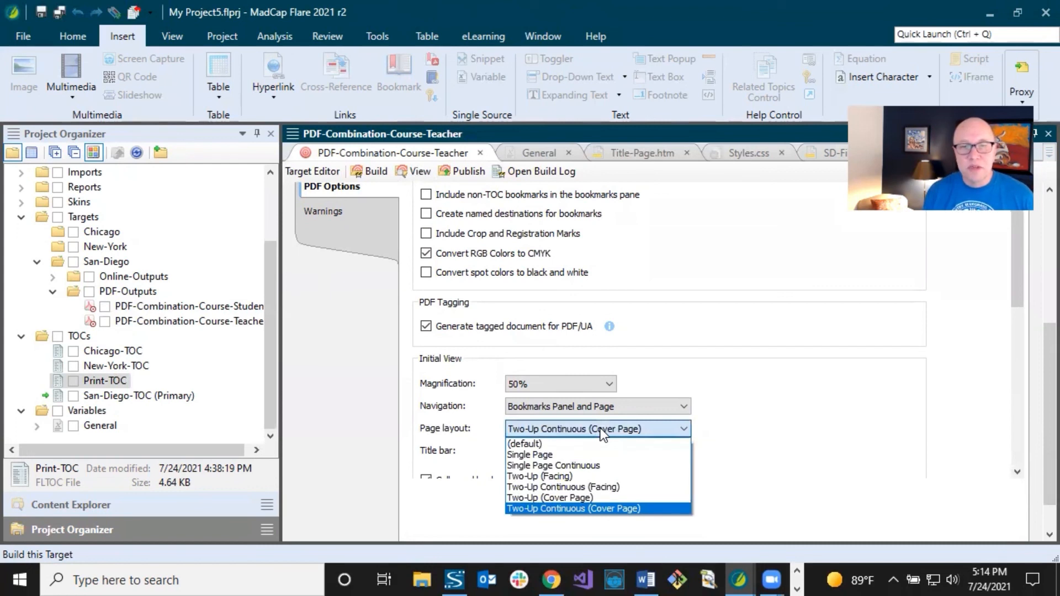
left_click(771, 398)
scroll(772, 395, "down", 5)
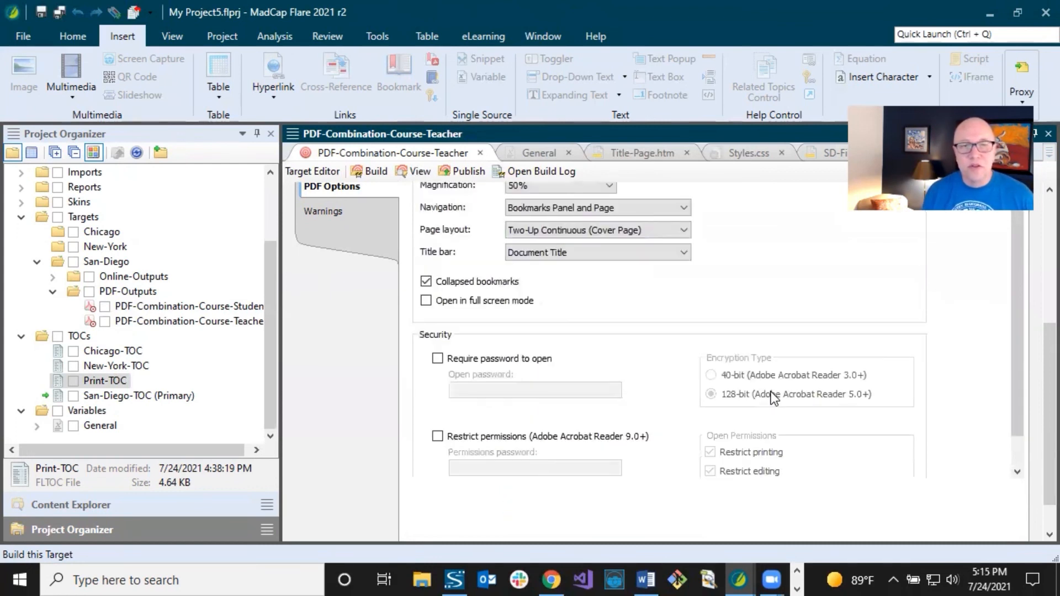
scroll(771, 393, "up", 5)
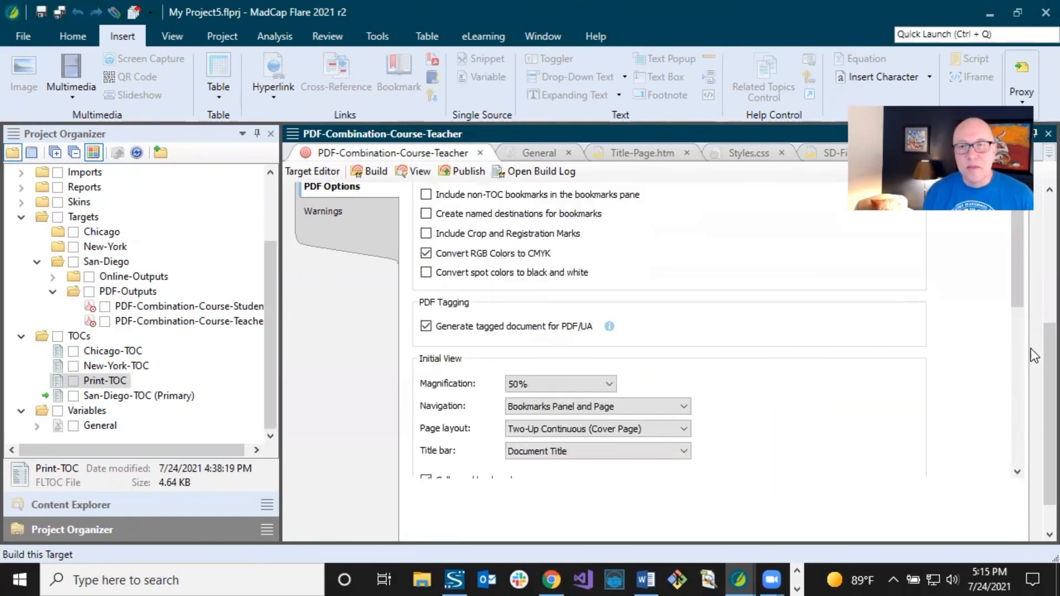
left_click_drag(1035, 360, 1034, 224)
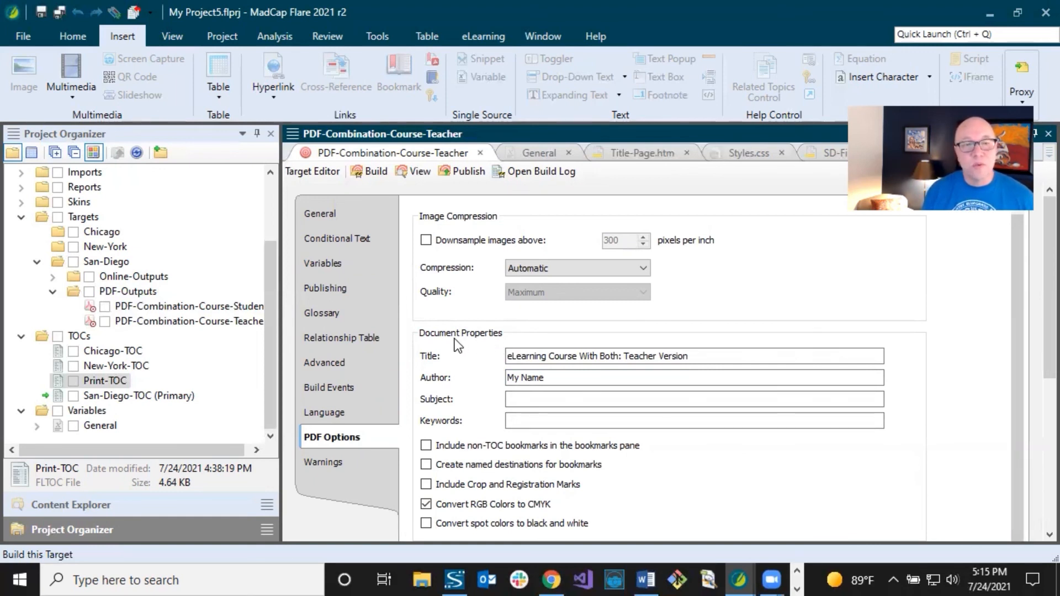
Check the teacher target's correct-answers option for eLearning questions, and open the PDF-Combination-Course-Student target's advanced options for comparison
left_click(359, 362)
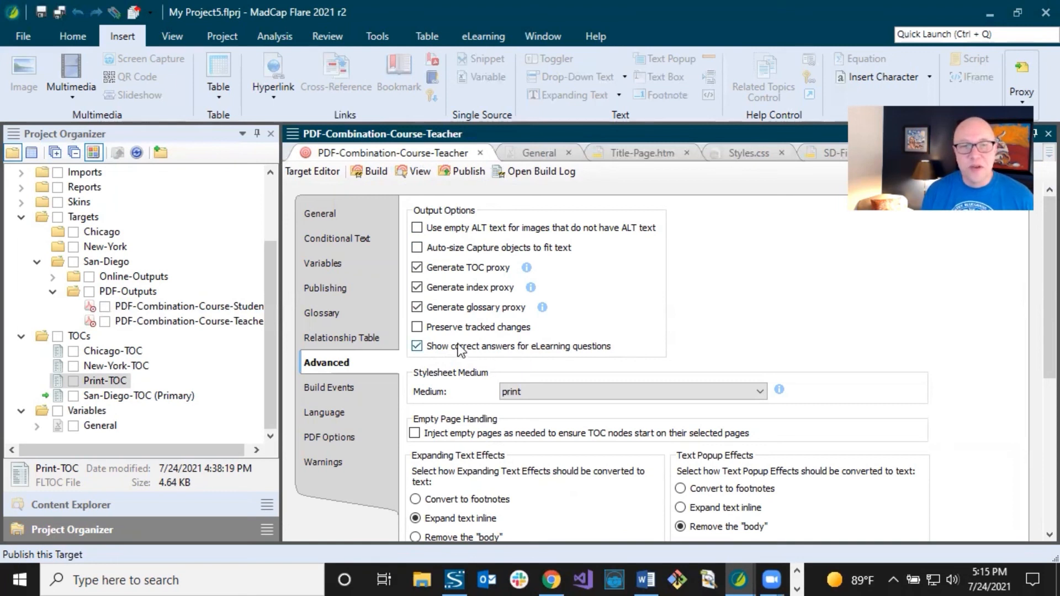
double_click(180, 312)
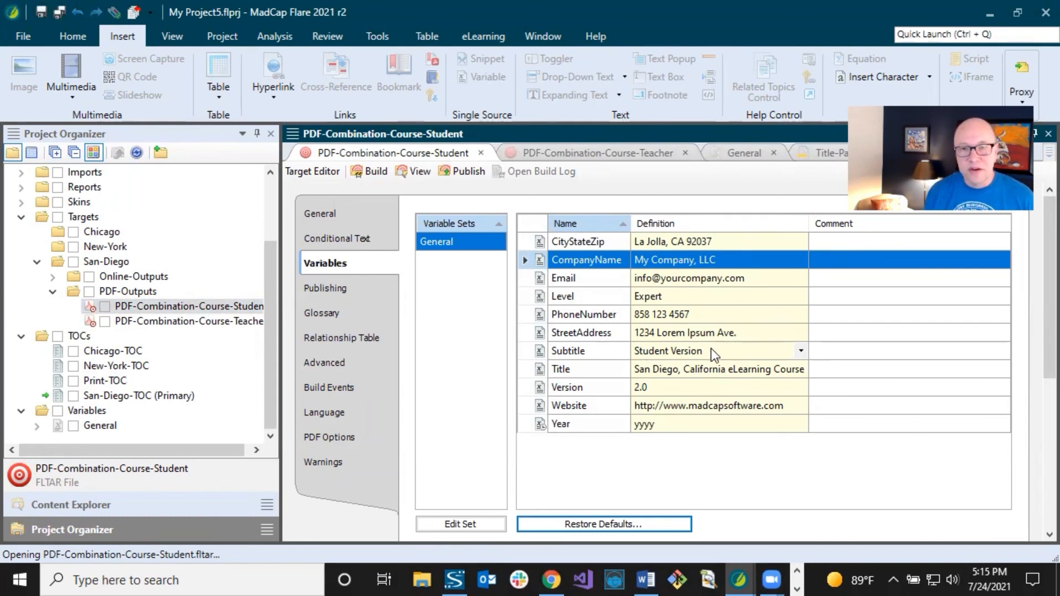
left_click(334, 362)
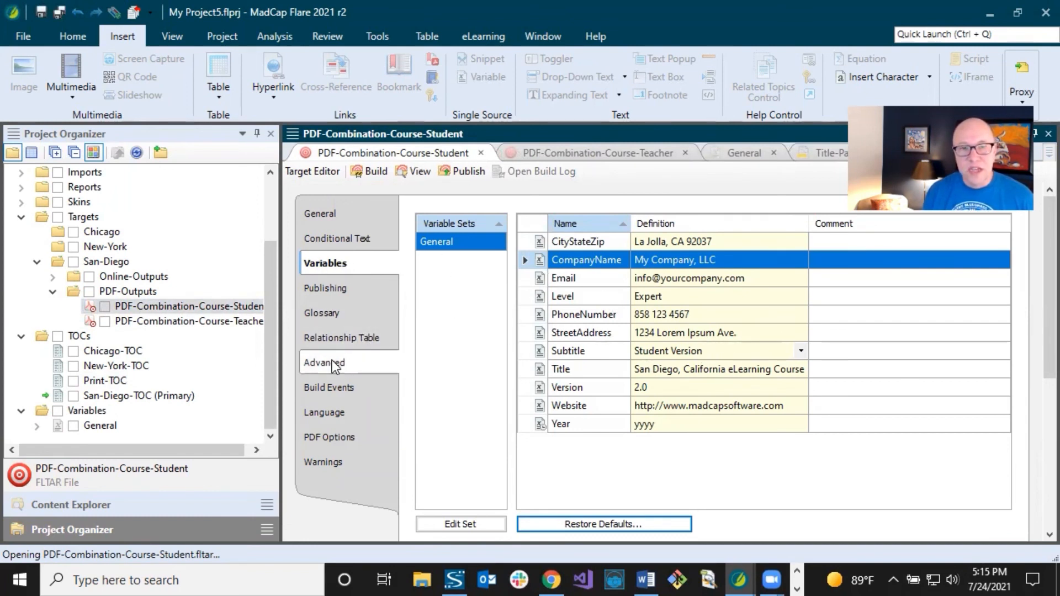